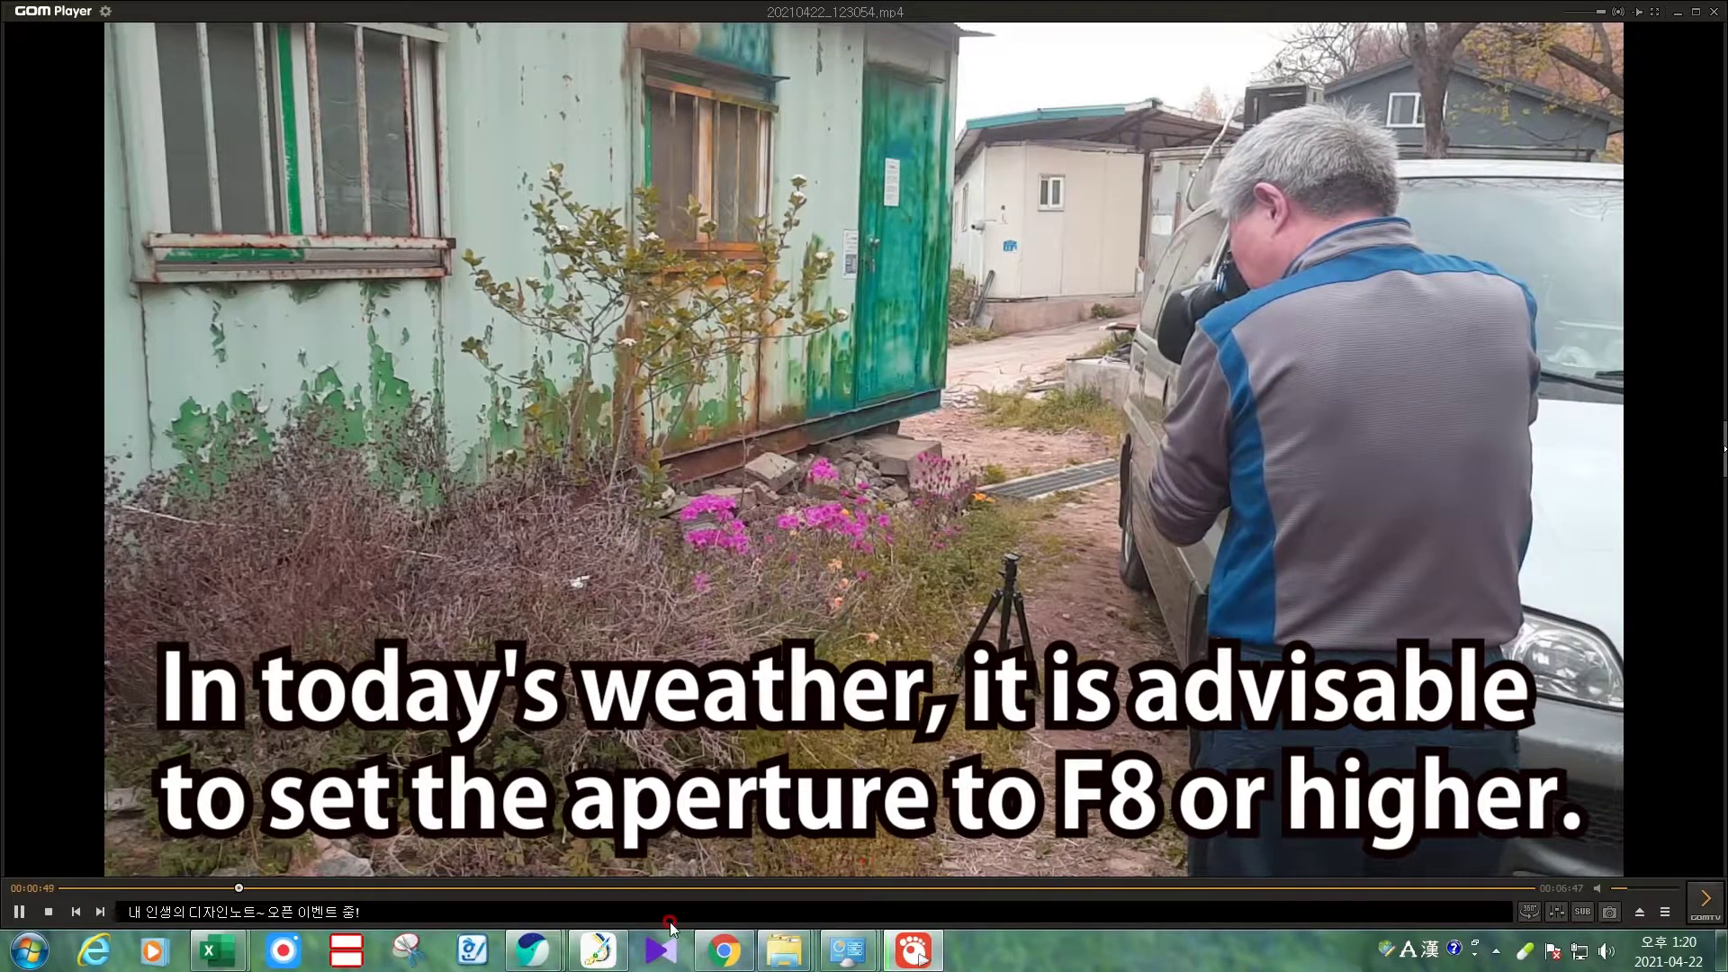
# Pause the playing video and switch to the Windows Explorer folder holding the azalea photos.
pyautogui.press('space')
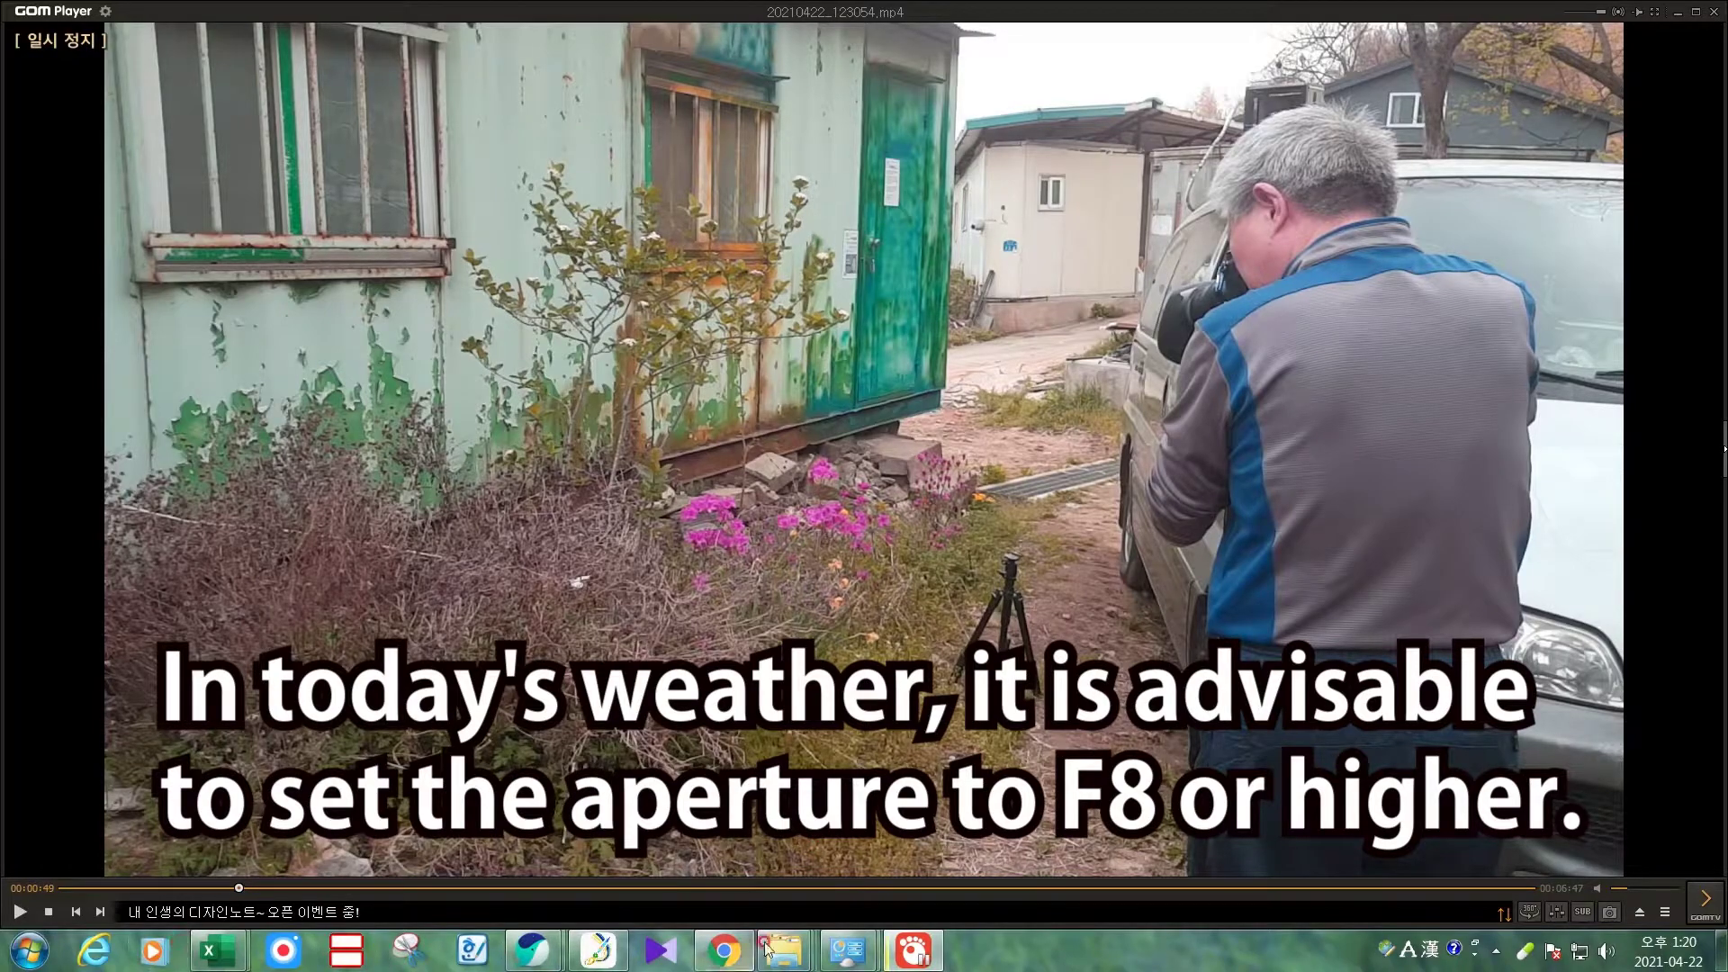
pyautogui.moveTo(775, 952)
pyautogui.click(1022, 774)
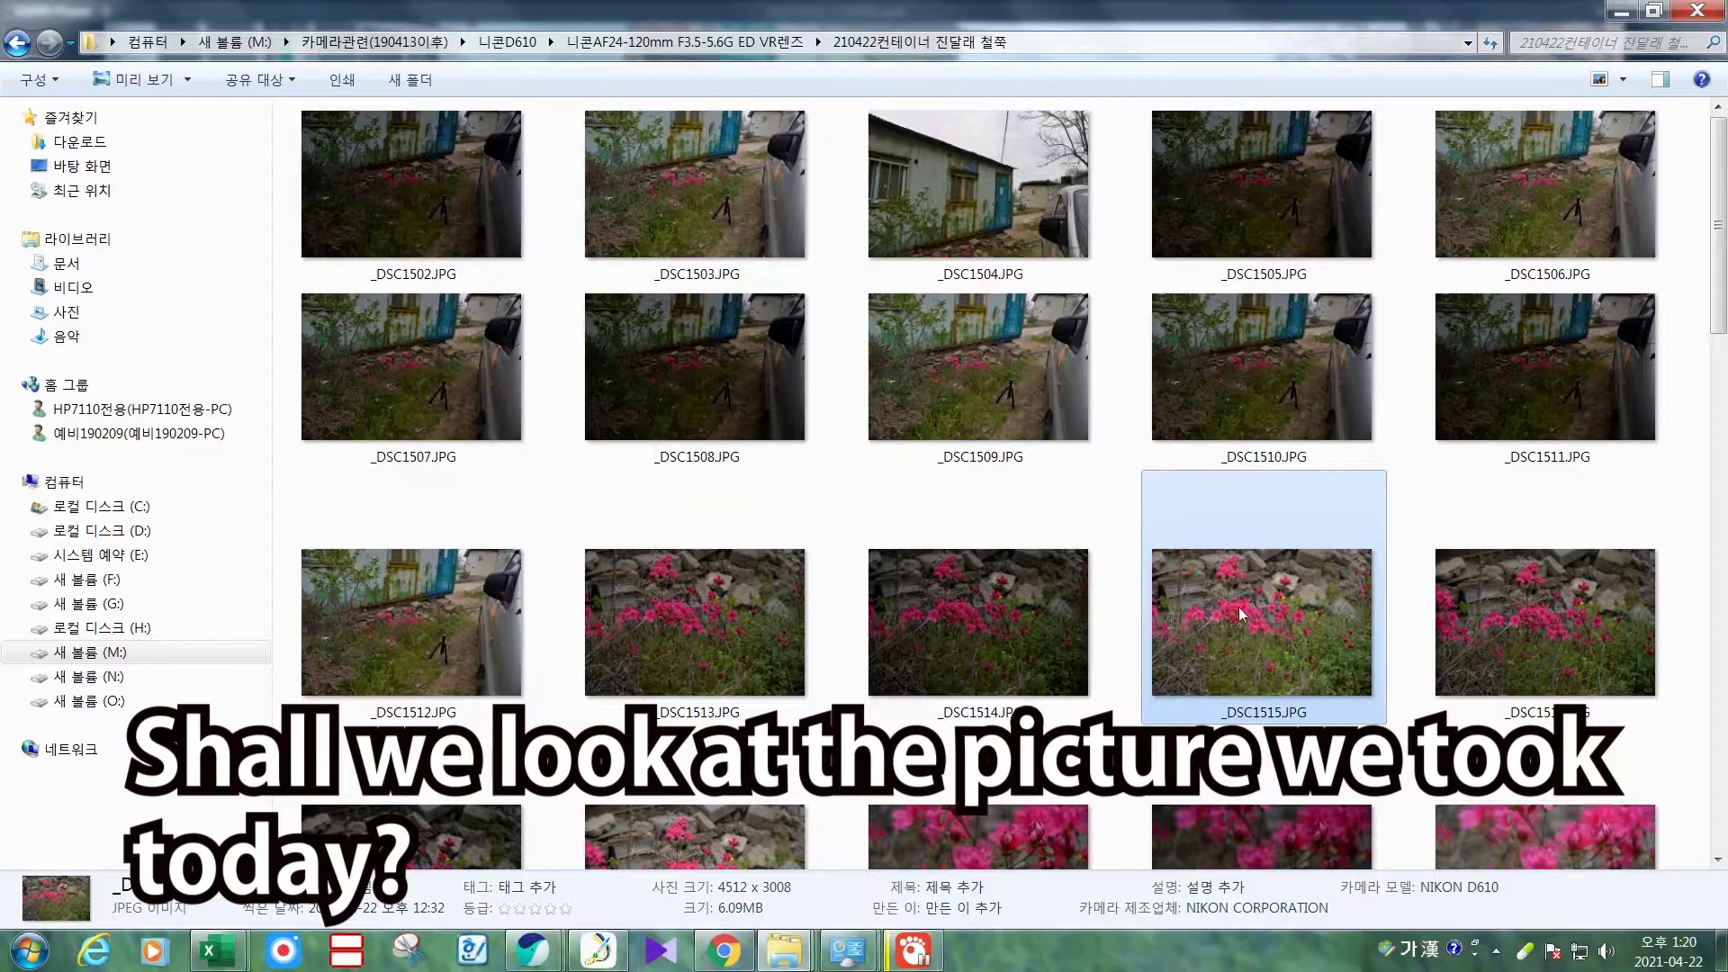
# Preview the photo _DSC1515.JPG in Windows Photo Viewer and enlarge the flowers for a closer look.
pyautogui.rightClick(1241, 615)
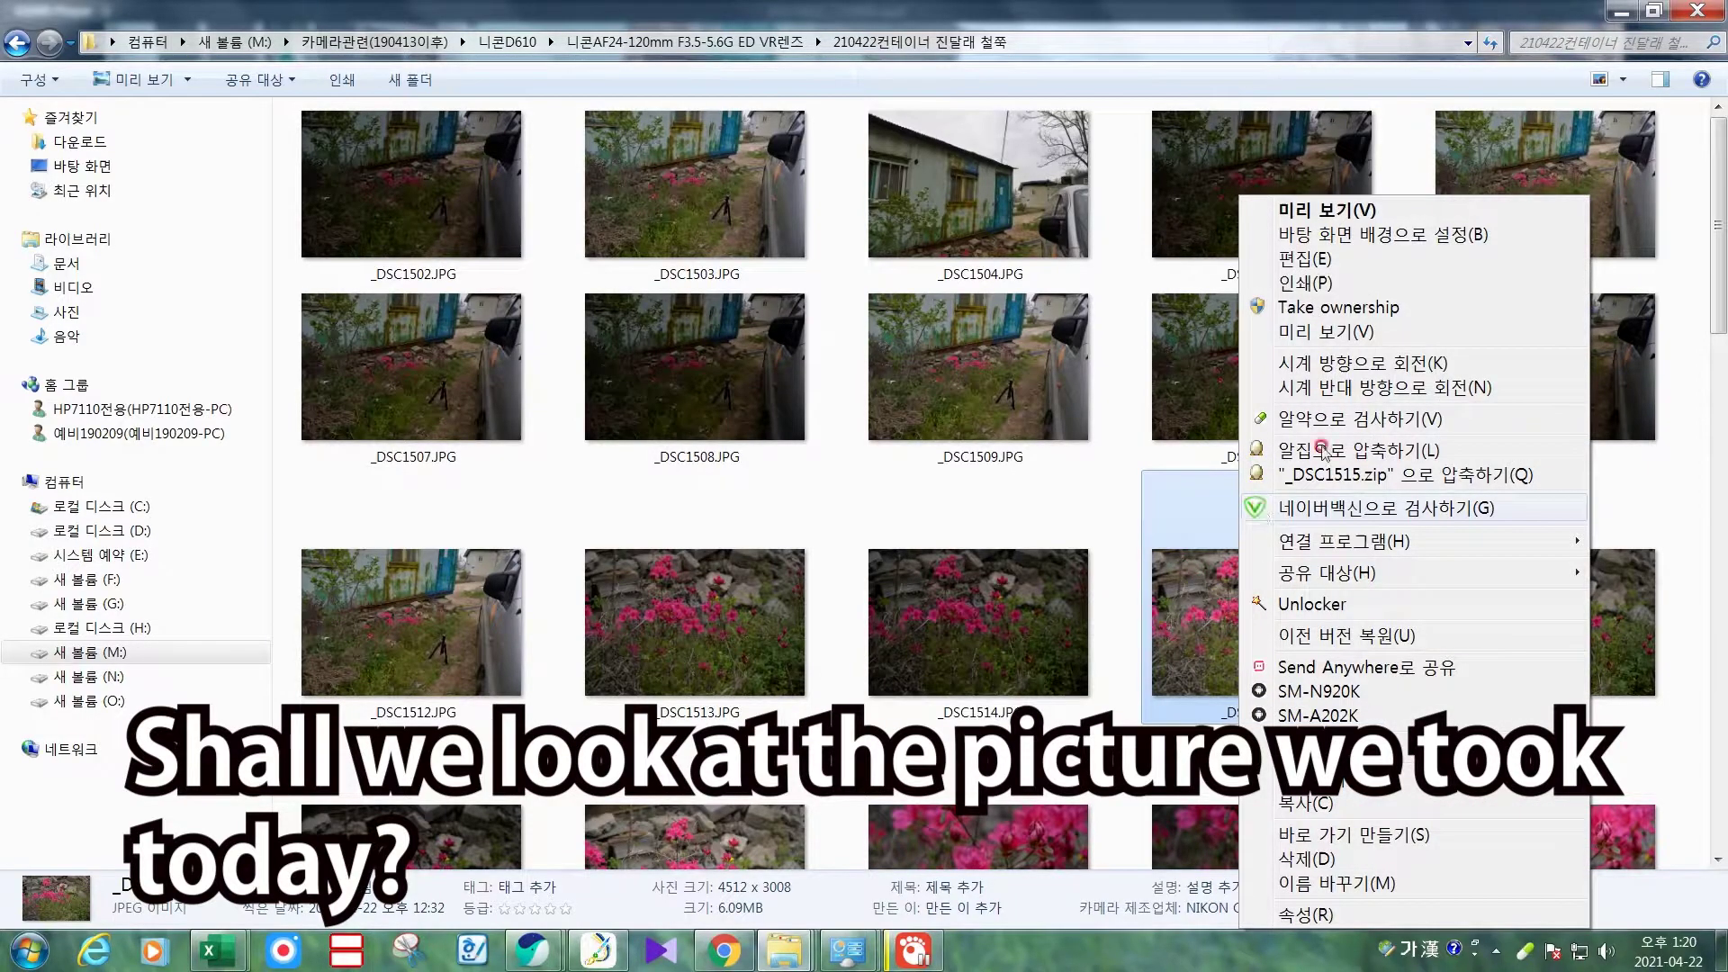
pyautogui.click(1316, 210)
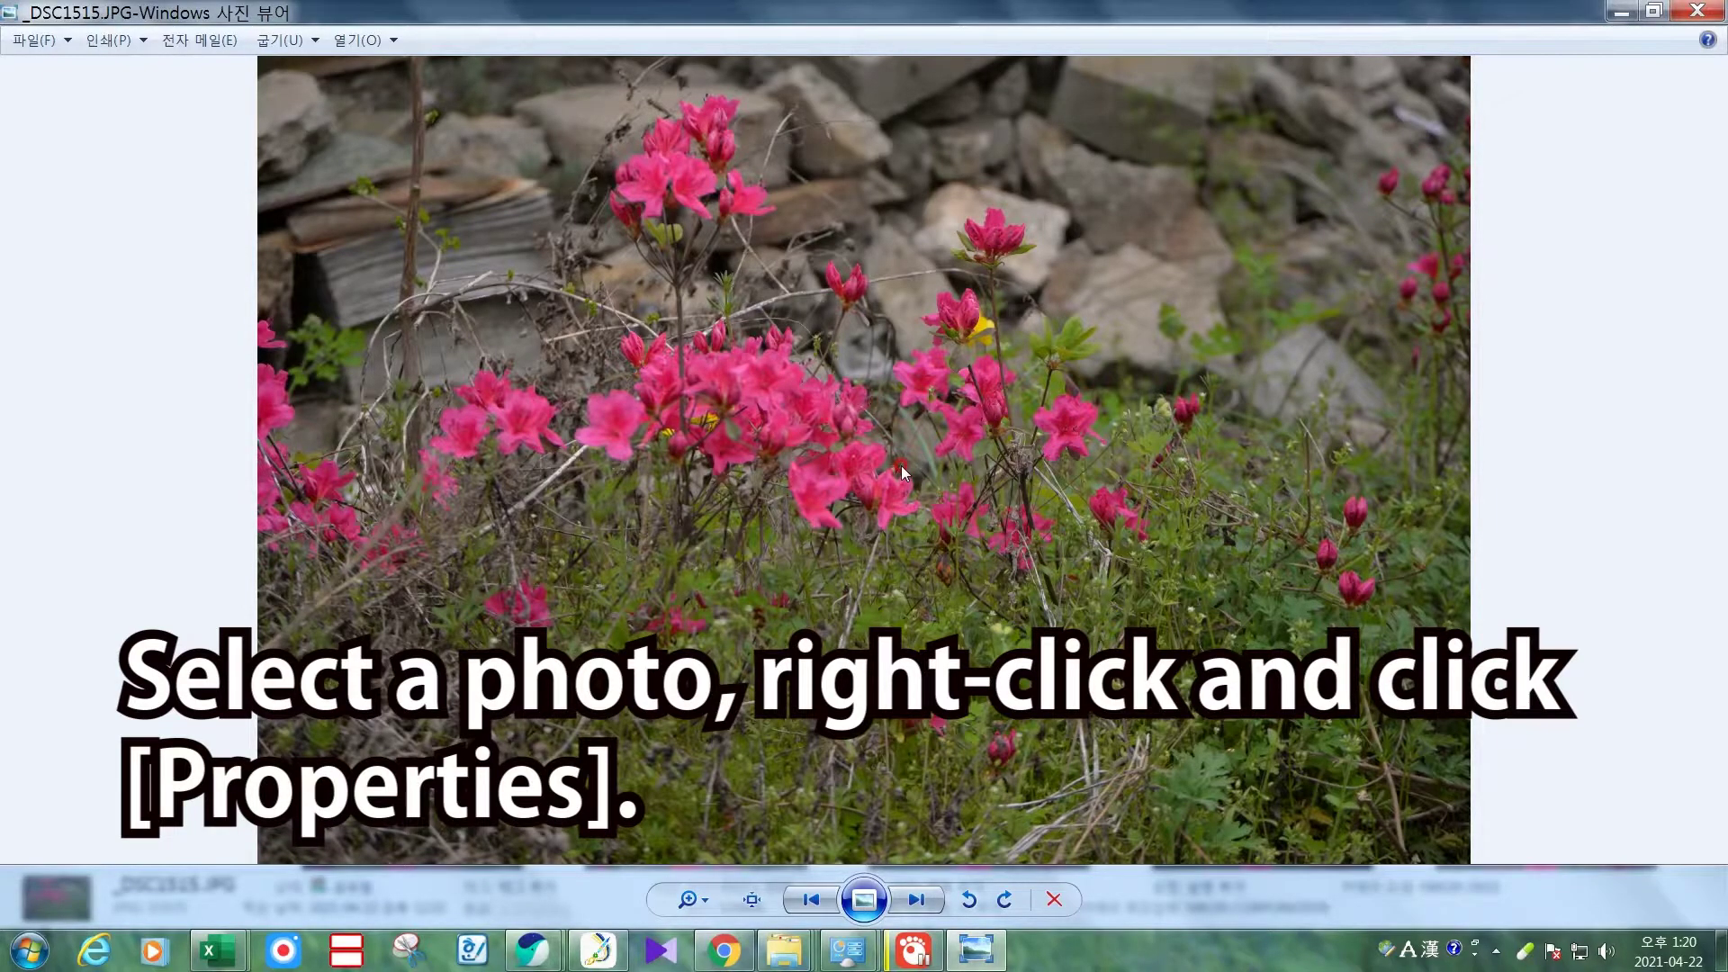
pyautogui.scroll(3, 902, 466)
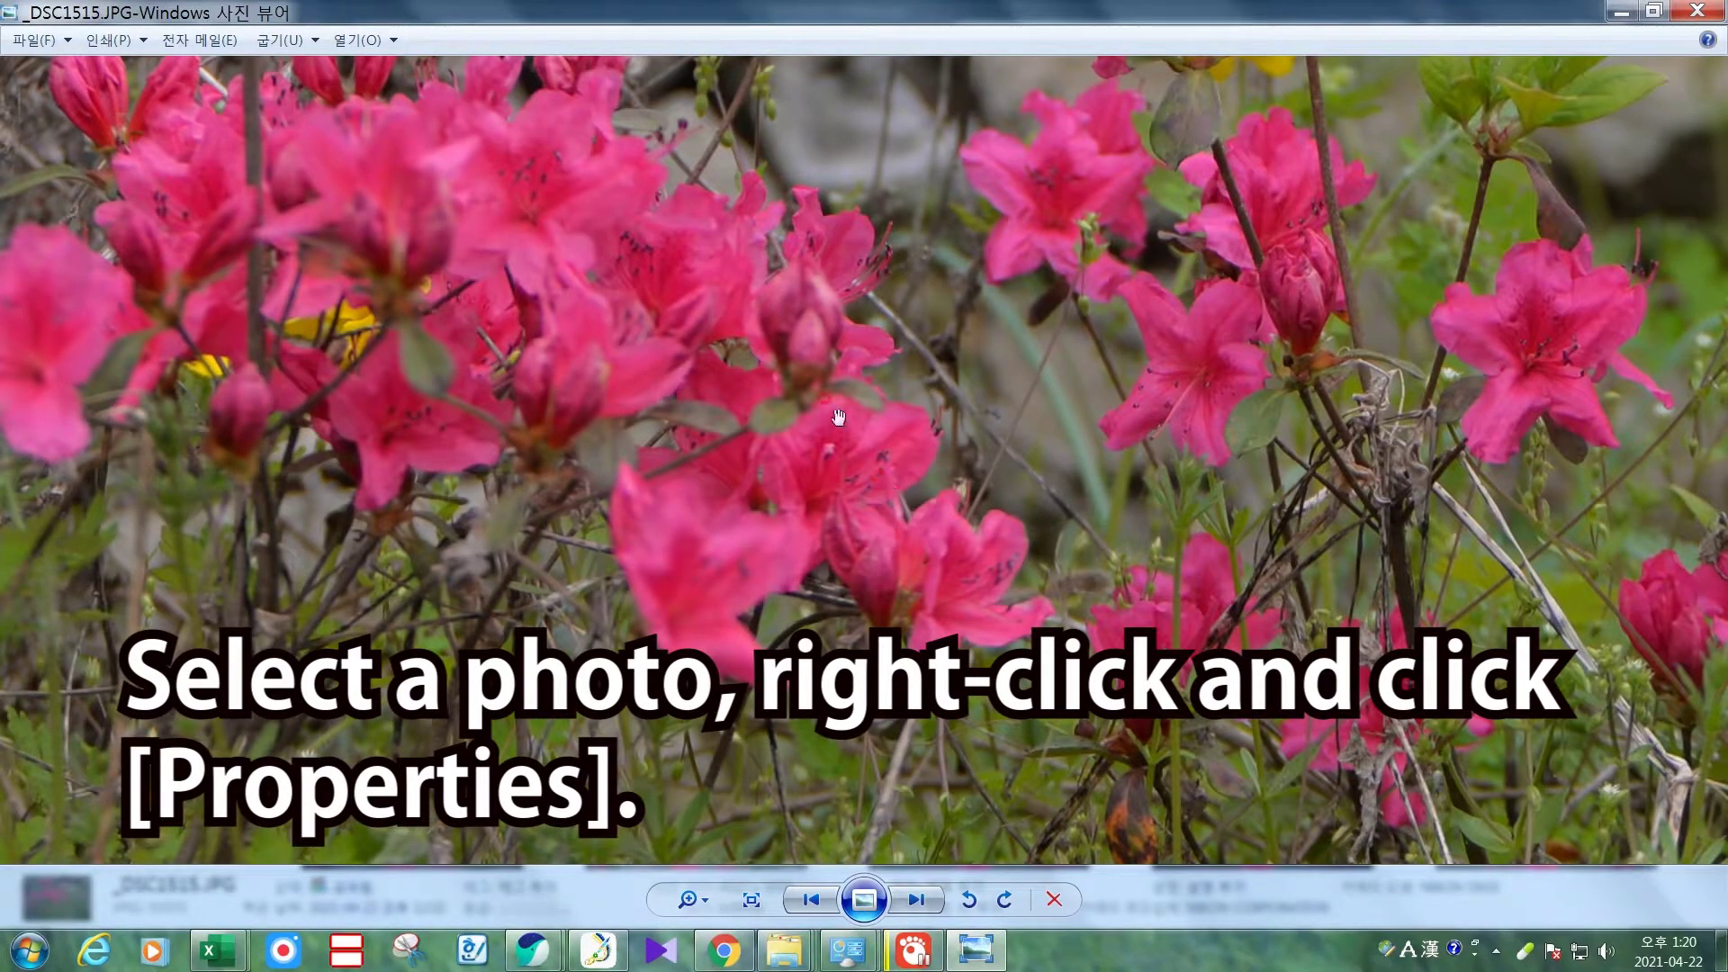
# Open the properties of _DSC1515.JPG and review its detailed data, including resolution and camera settings.
pyautogui.rightClick(792, 373)
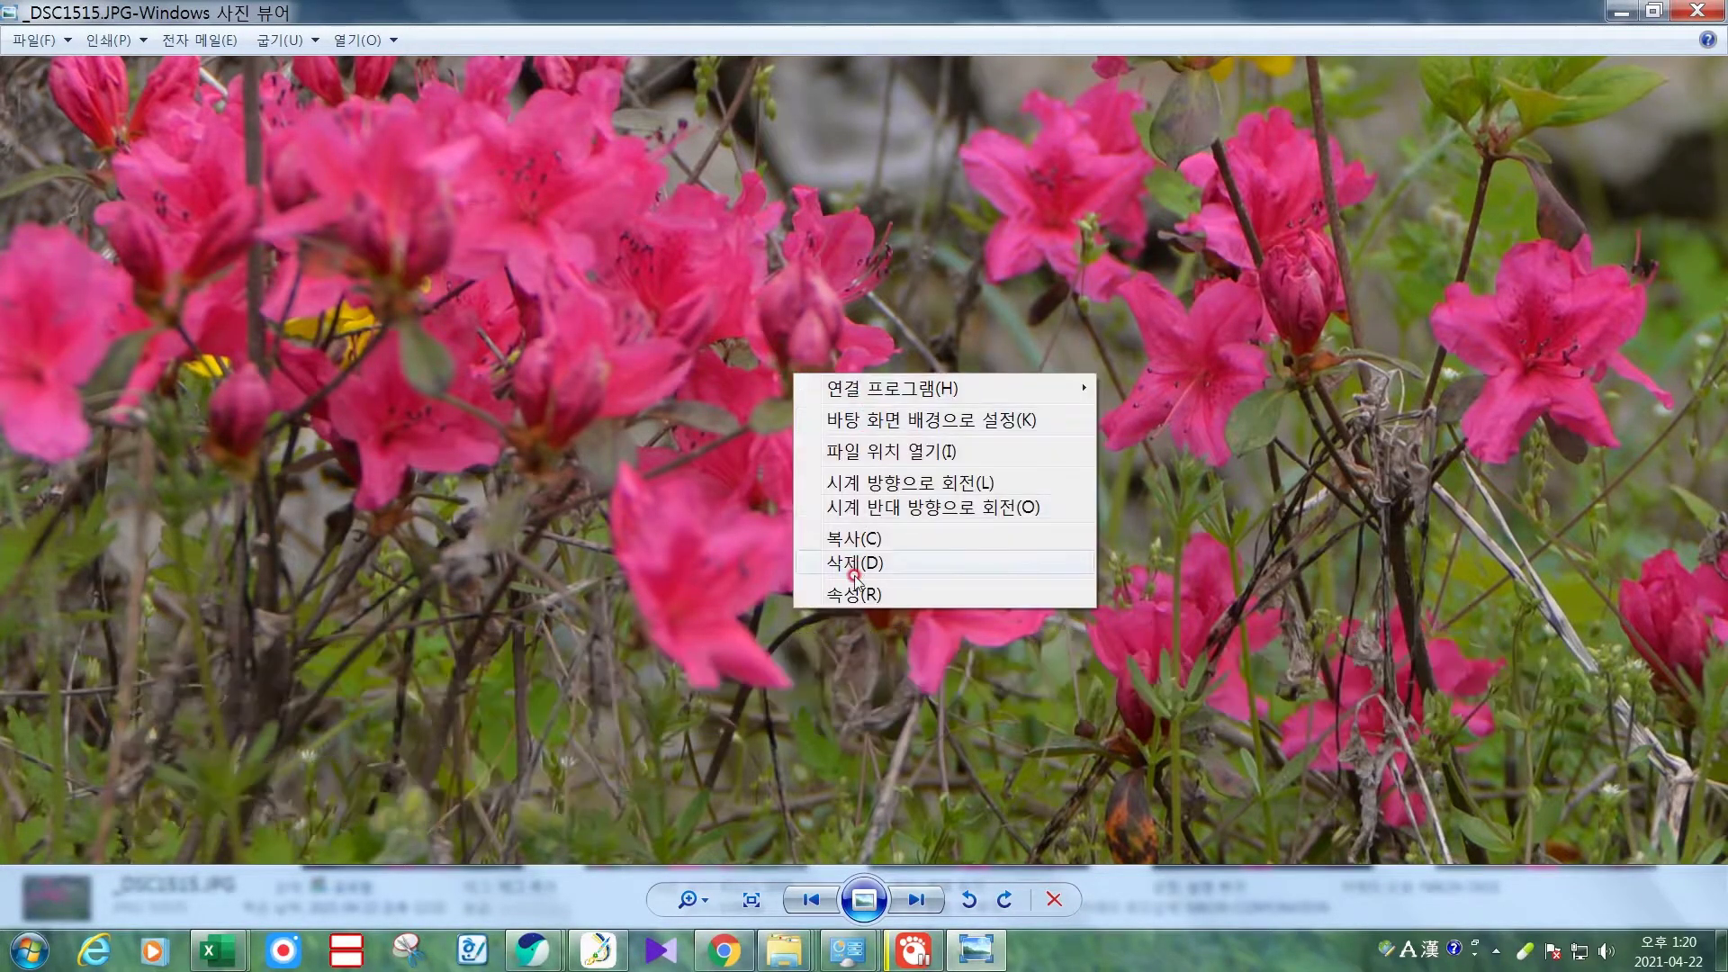
pyautogui.click(856, 594)
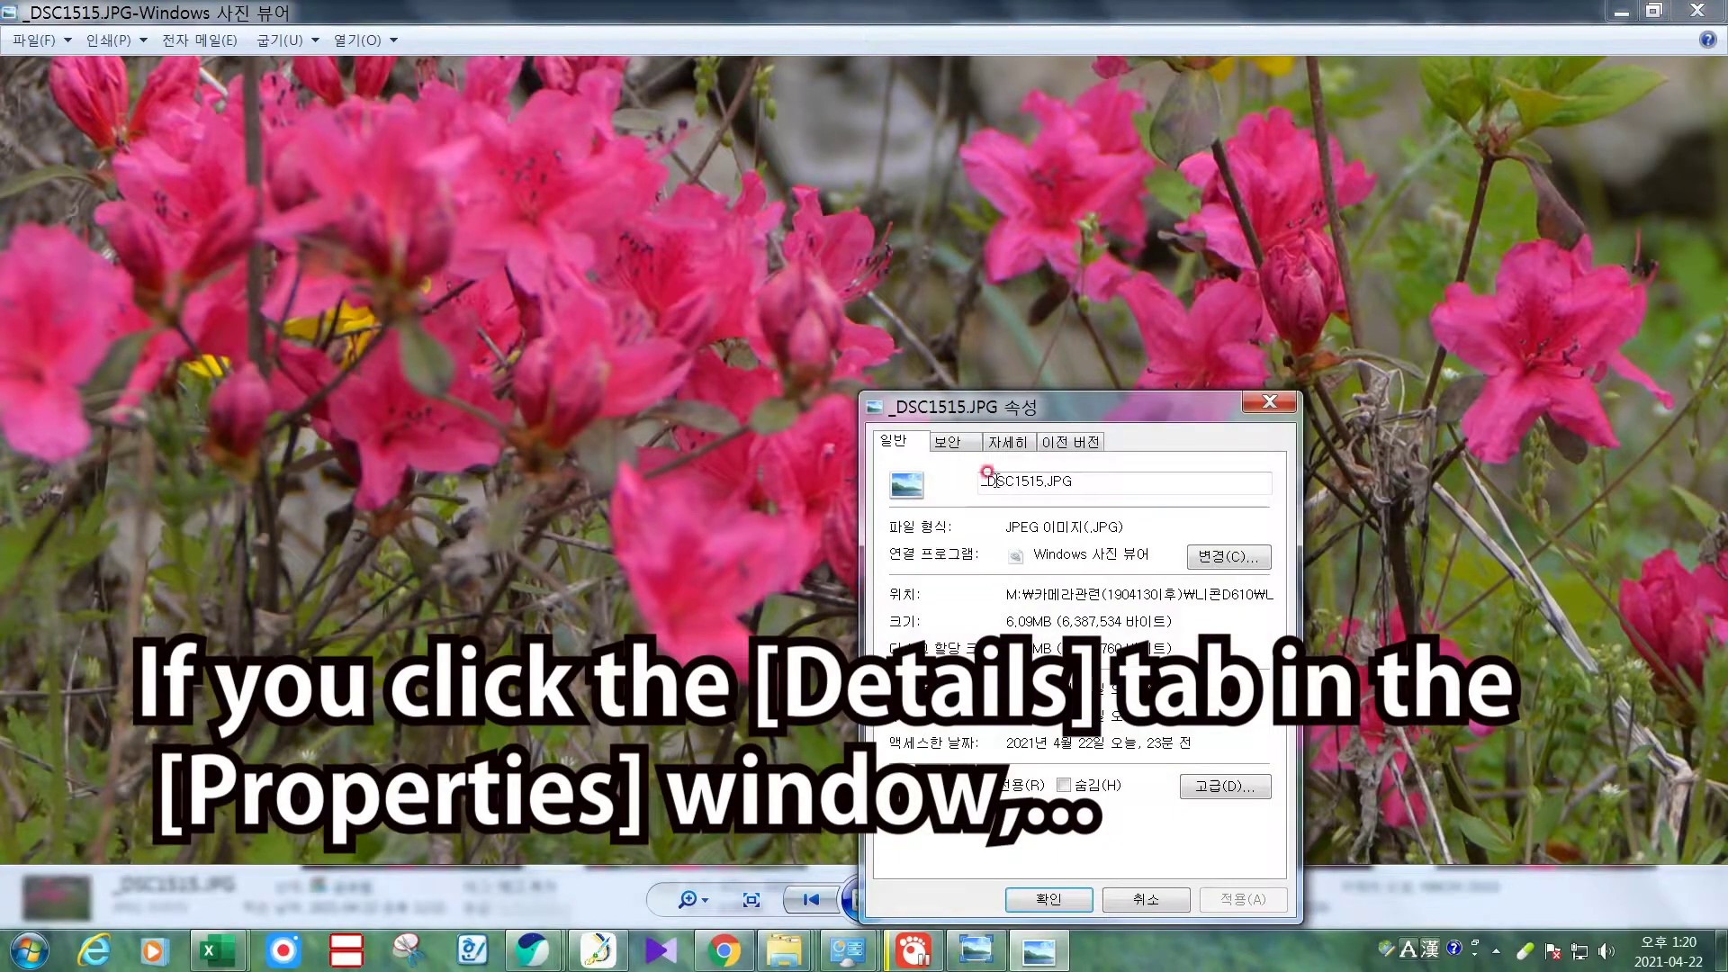
pyautogui.moveTo(1006, 404); pyautogui.dragTo(957, 232)
pyautogui.click(955, 265)
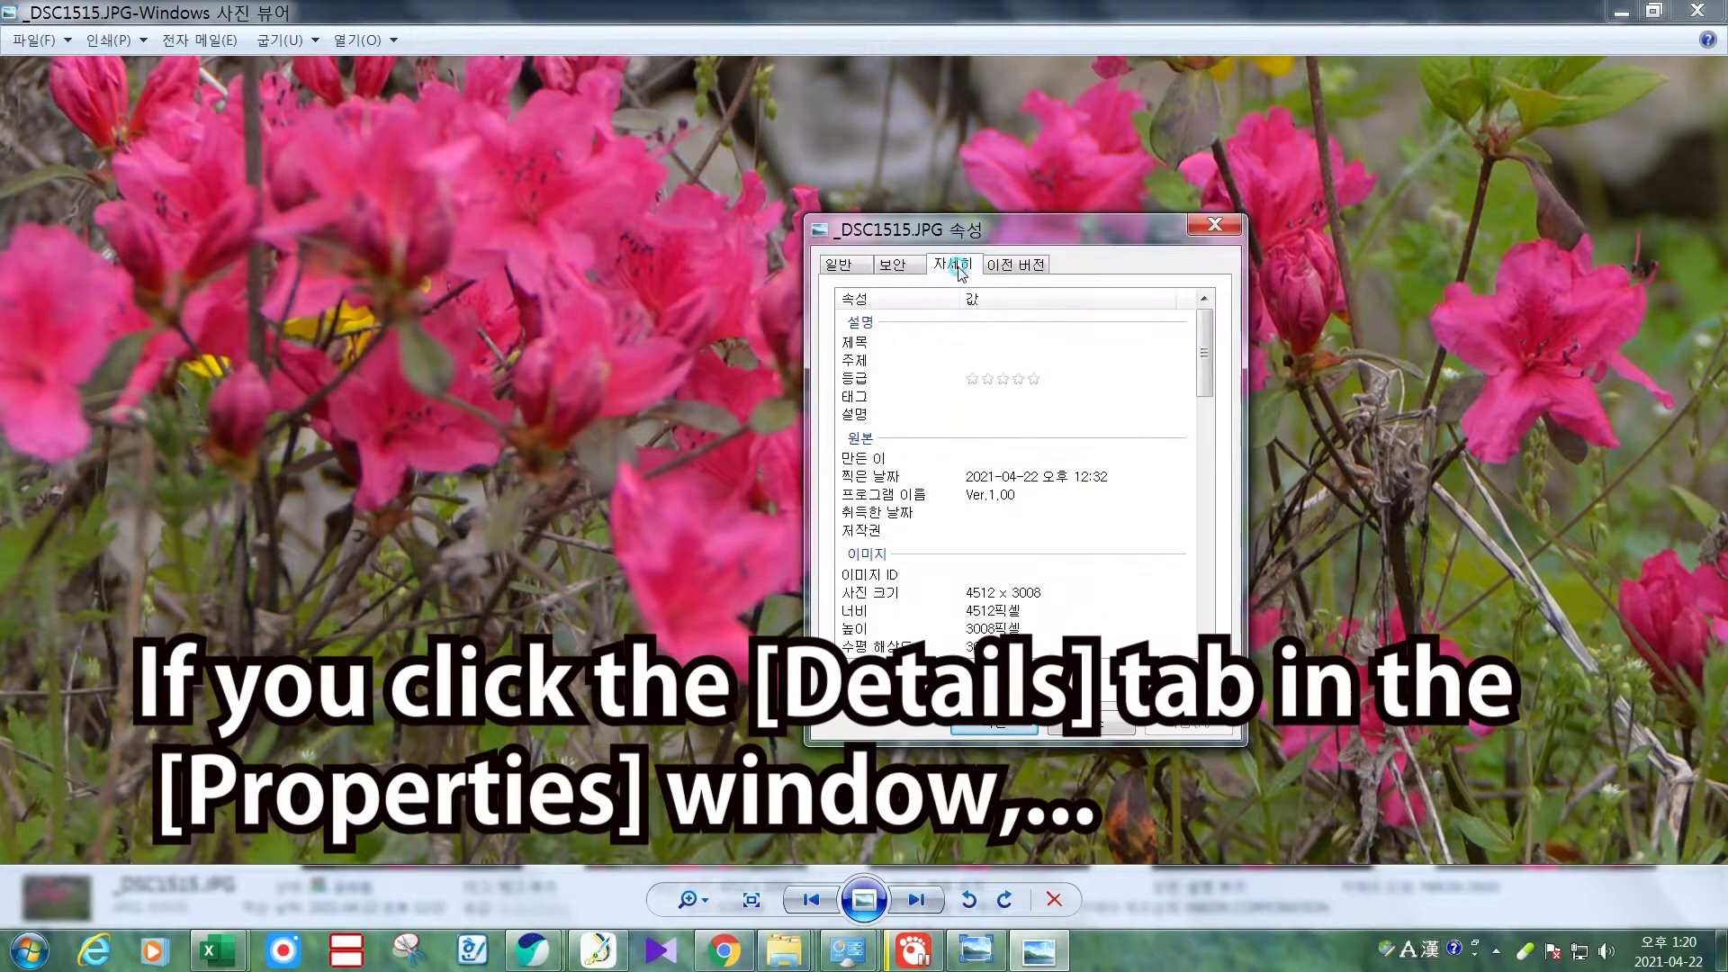
pyautogui.click(1001, 475)
pyautogui.scroll(-3, 1013, 468)
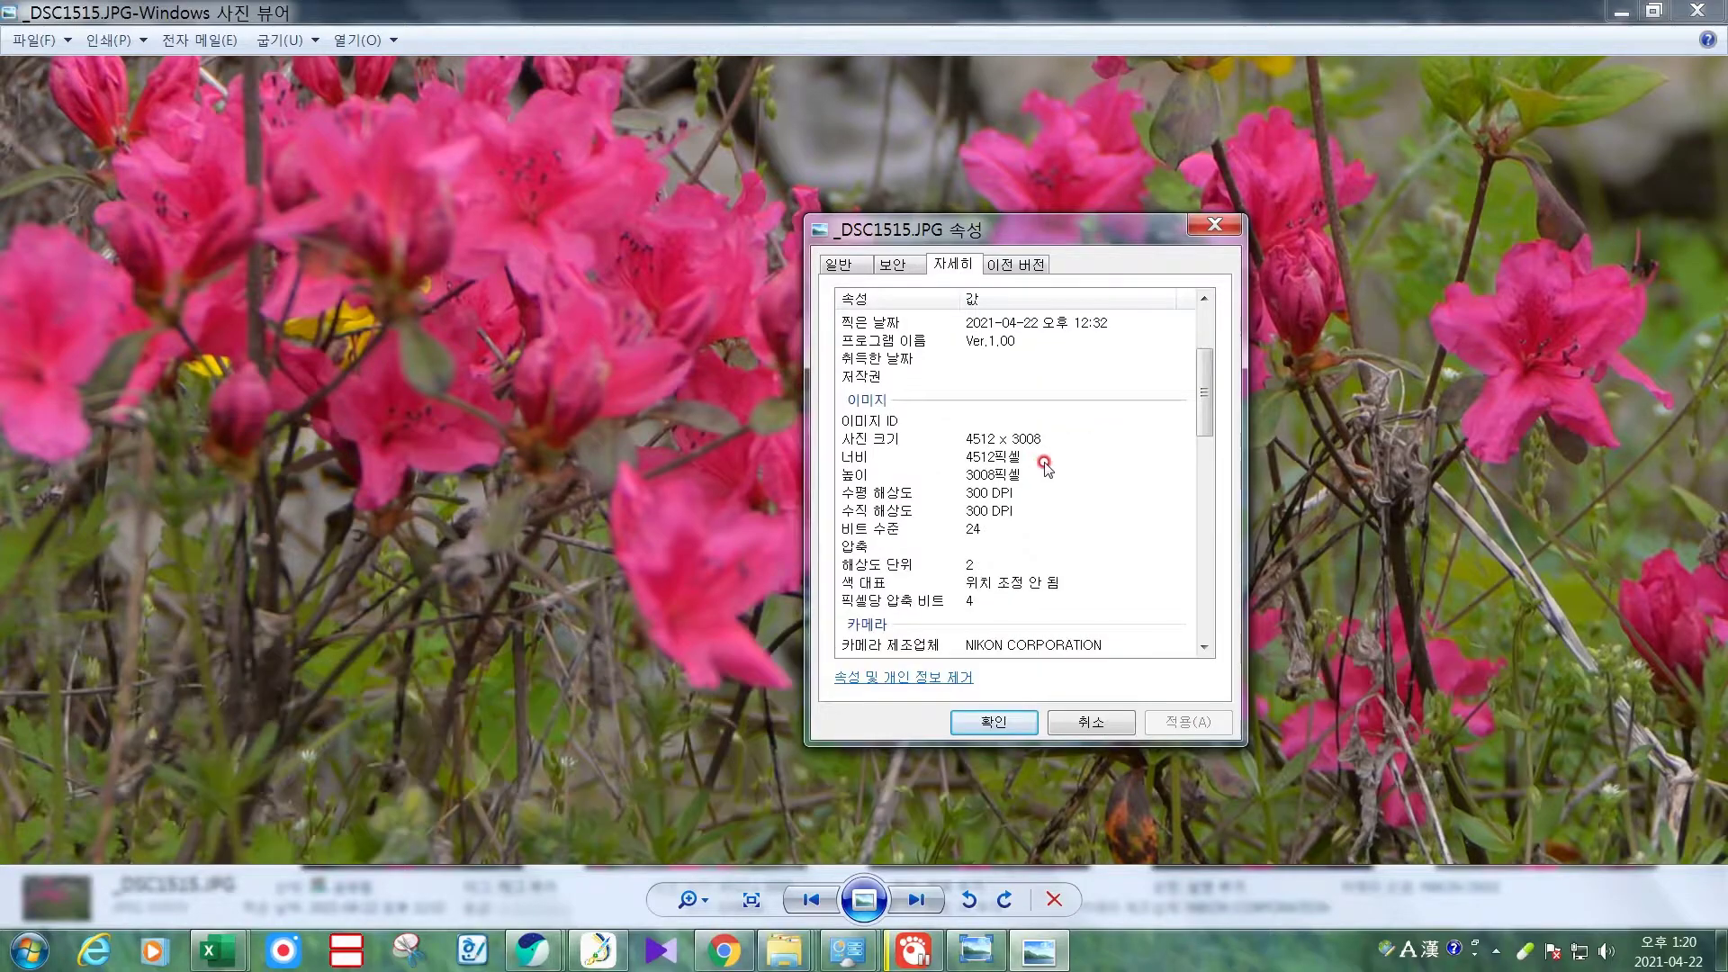
pyautogui.scroll(-2, 1024, 525)
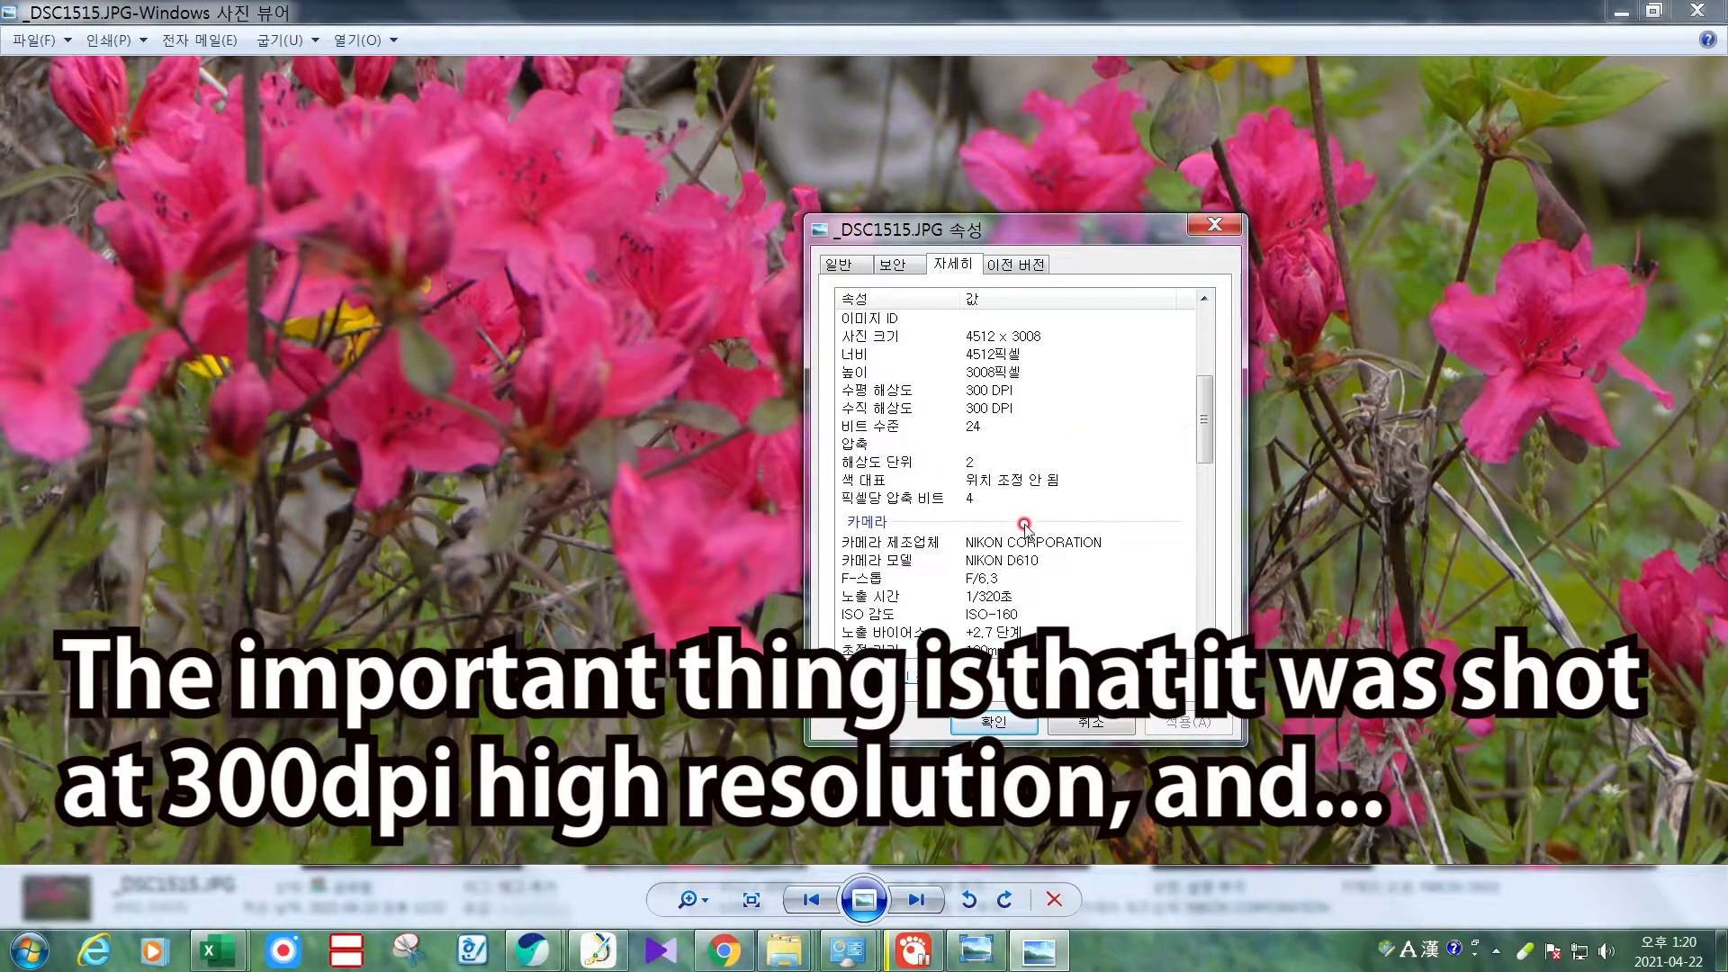
pyautogui.scroll(-2, 1025, 525)
pyautogui.scroll(3, 1024, 525)
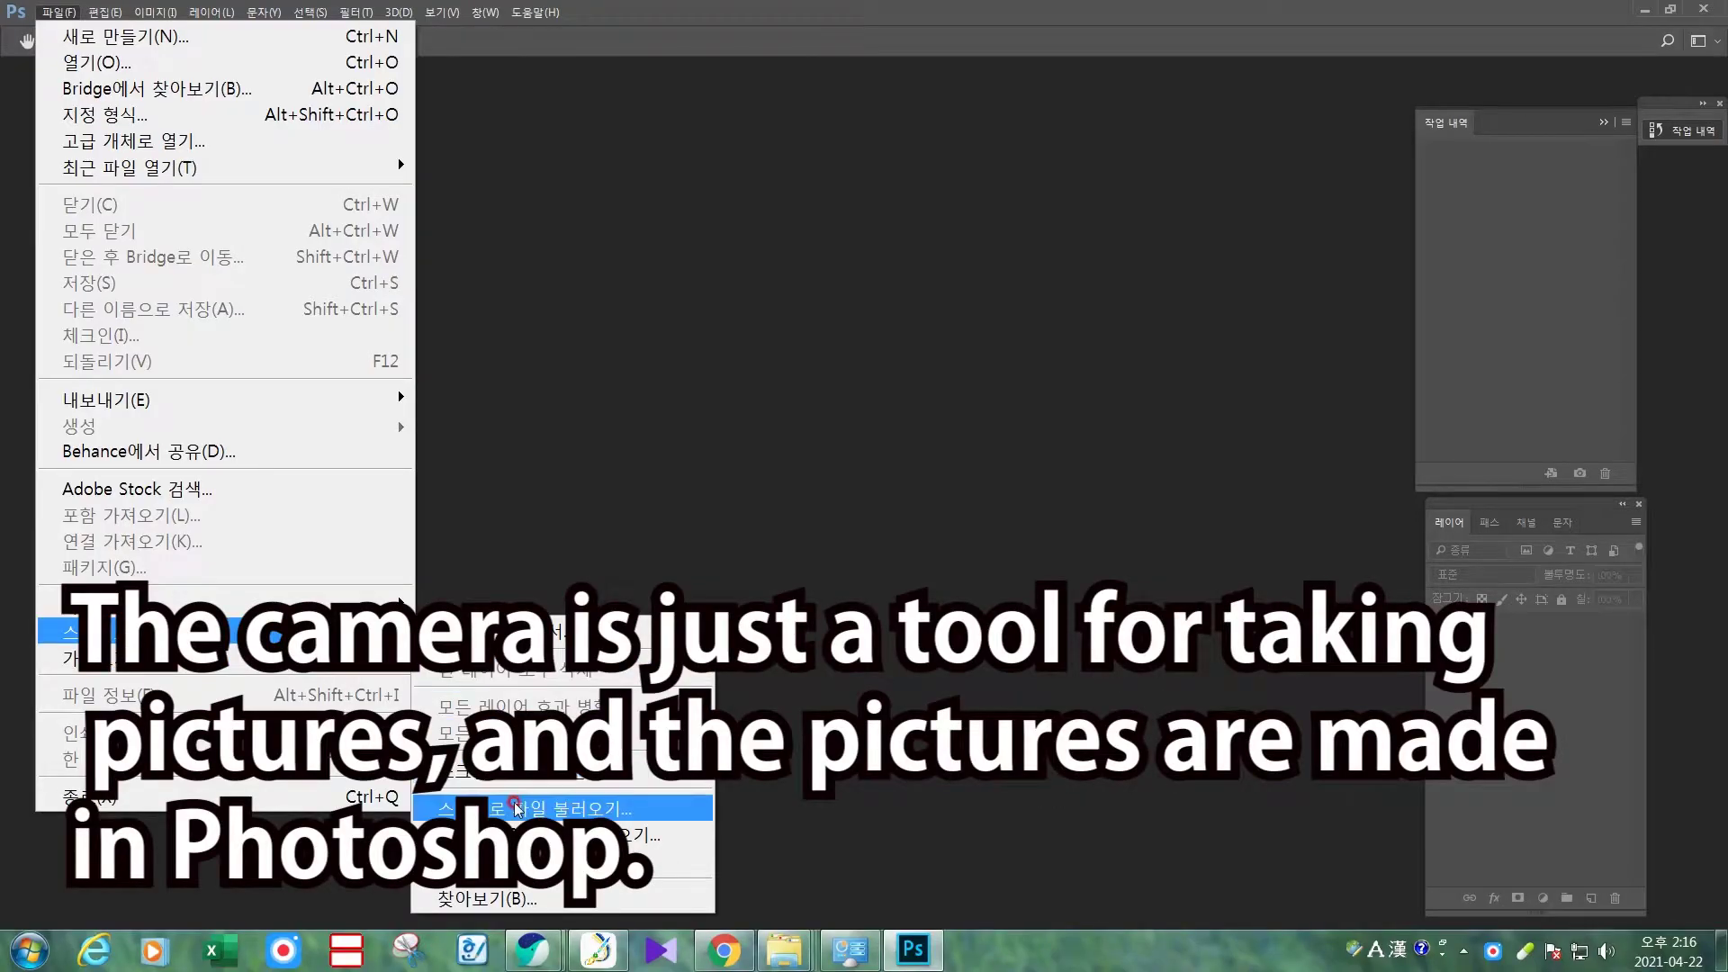
# Start Load Files into Stack in Photoshop and add every second photo from _DSC1555.JPG to _DSC1585.JPG as source files.
pyautogui.click(515, 804)
pyautogui.click(950, 411)
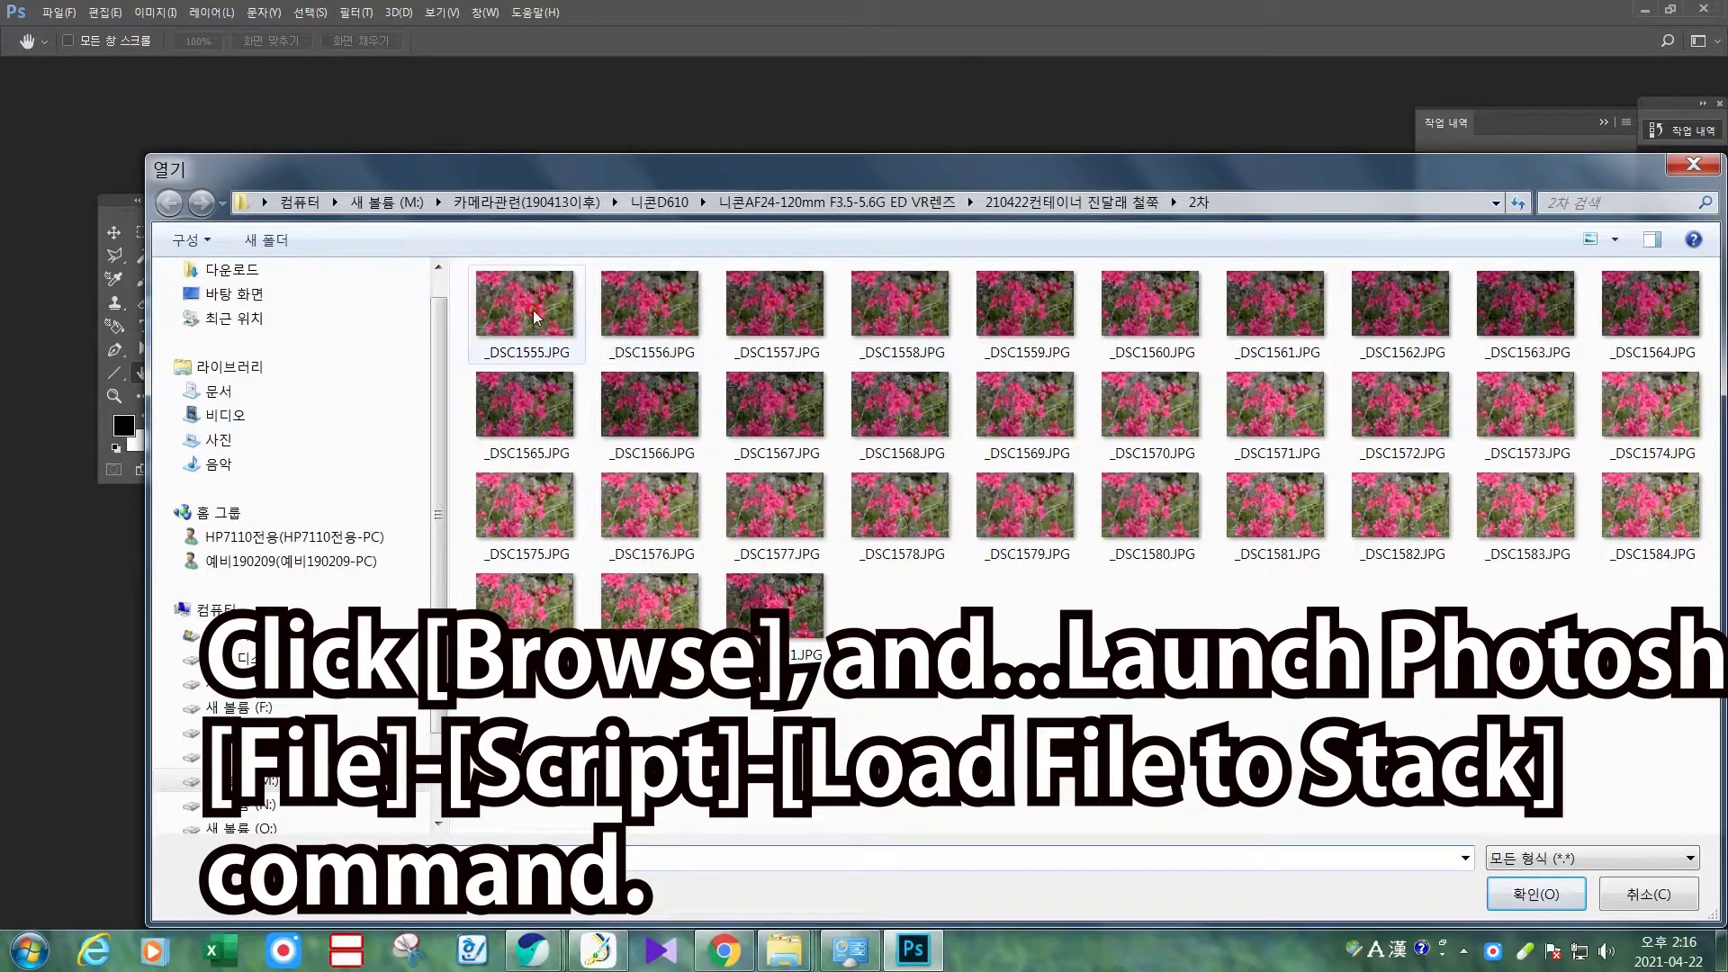
pyautogui.click(537, 310)
pyautogui.keyDown('ctrl'); pyautogui.click(792, 329); pyautogui.keyUp('ctrl')
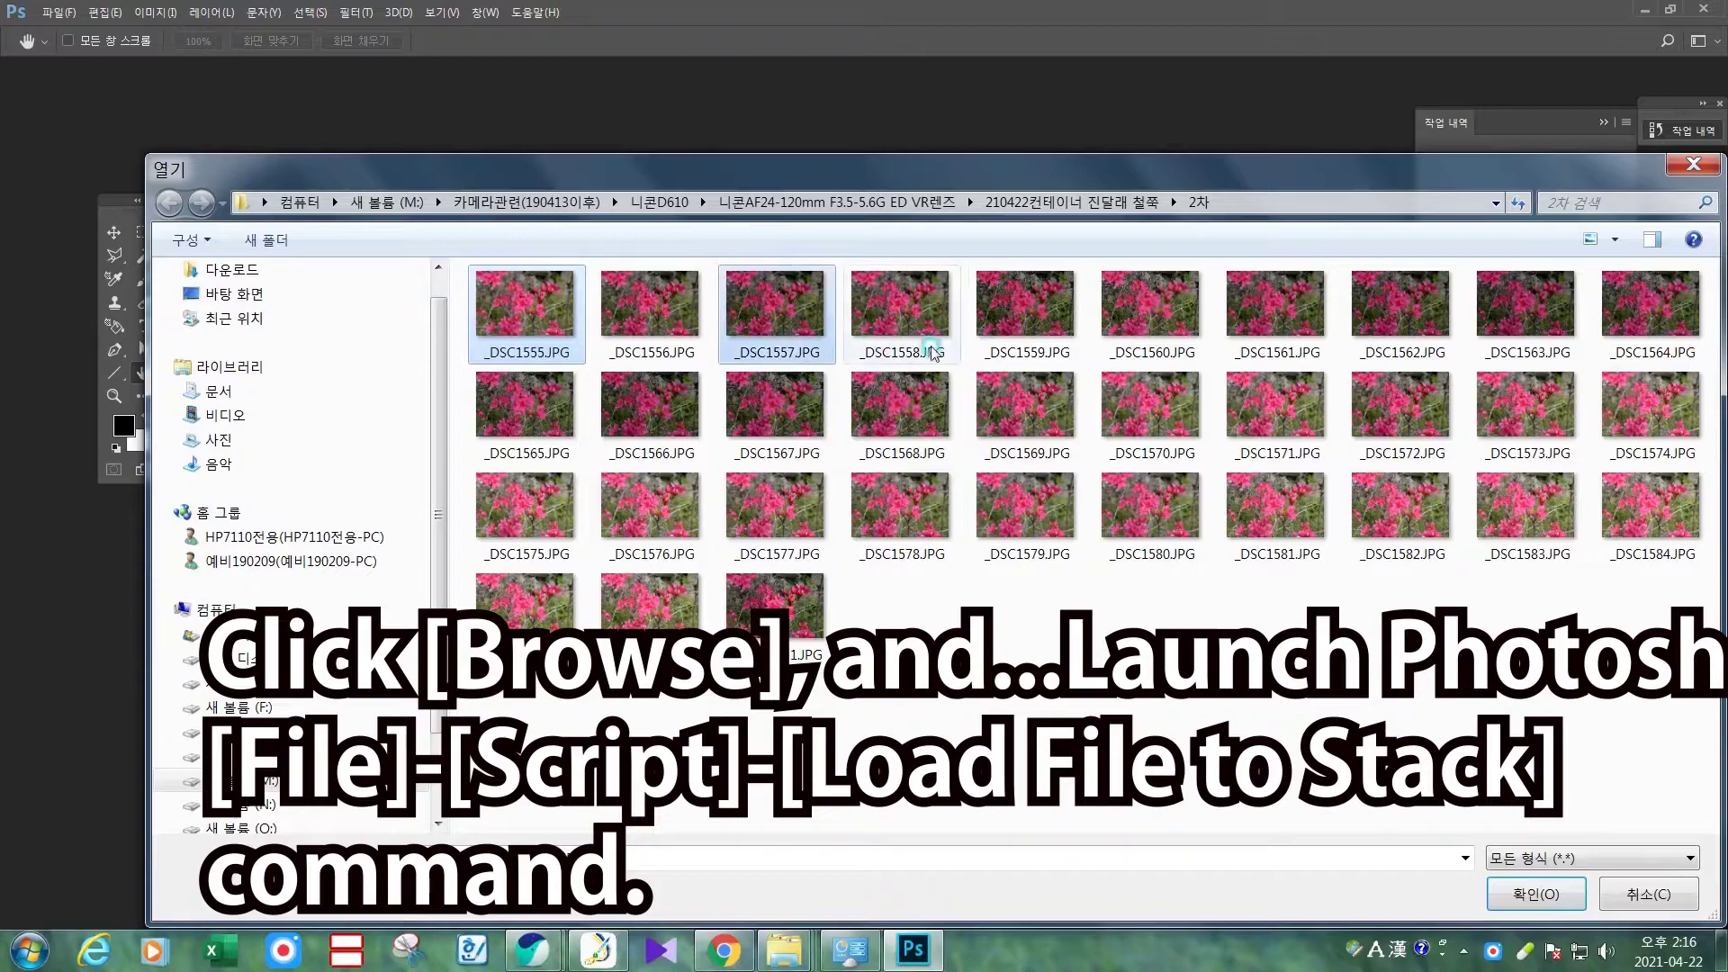
pyautogui.keyDown('ctrl'); pyautogui.click(1020, 331); pyautogui.keyUp('ctrl')
pyautogui.keyDown('ctrl'); pyautogui.click(1253, 330); pyautogui.keyUp('ctrl')
pyautogui.keyDown('ctrl'); pyautogui.click(1517, 322); pyautogui.keyUp('ctrl')
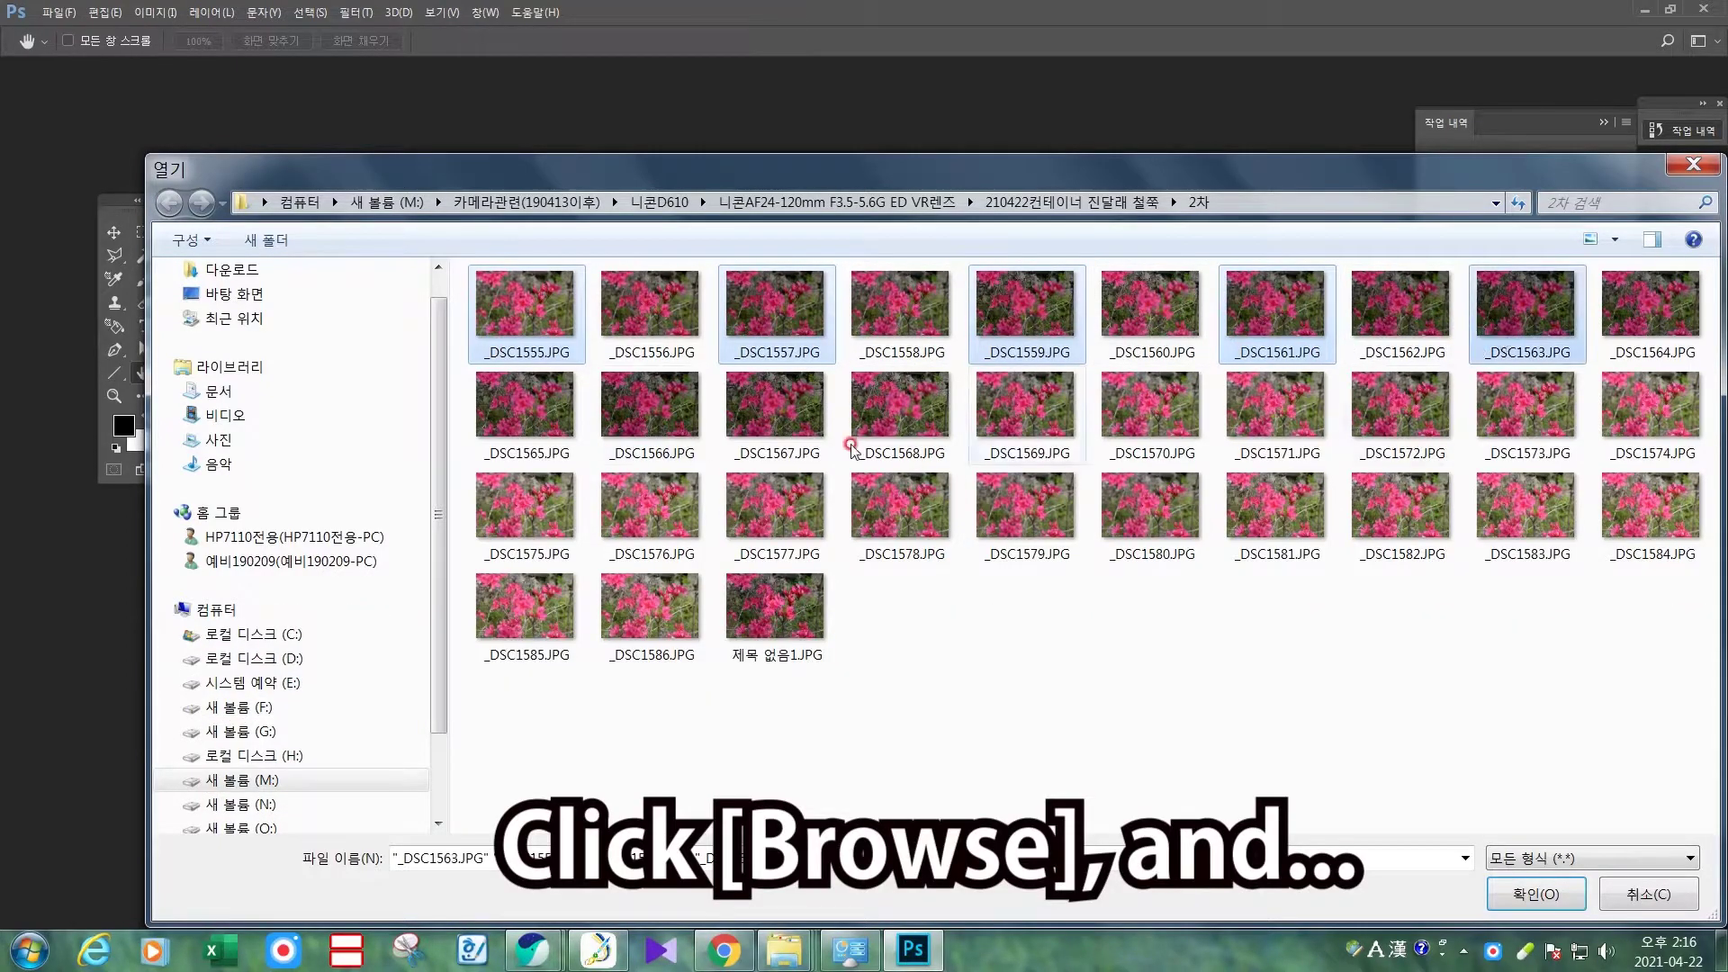
pyautogui.keyDown('ctrl'); pyautogui.click(527, 410); pyautogui.keyUp('ctrl')
pyautogui.keyDown('ctrl'); pyautogui.click(765, 405); pyautogui.keyUp('ctrl')
pyautogui.keyDown('ctrl'); pyautogui.click(1020, 431); pyautogui.keyUp('ctrl')
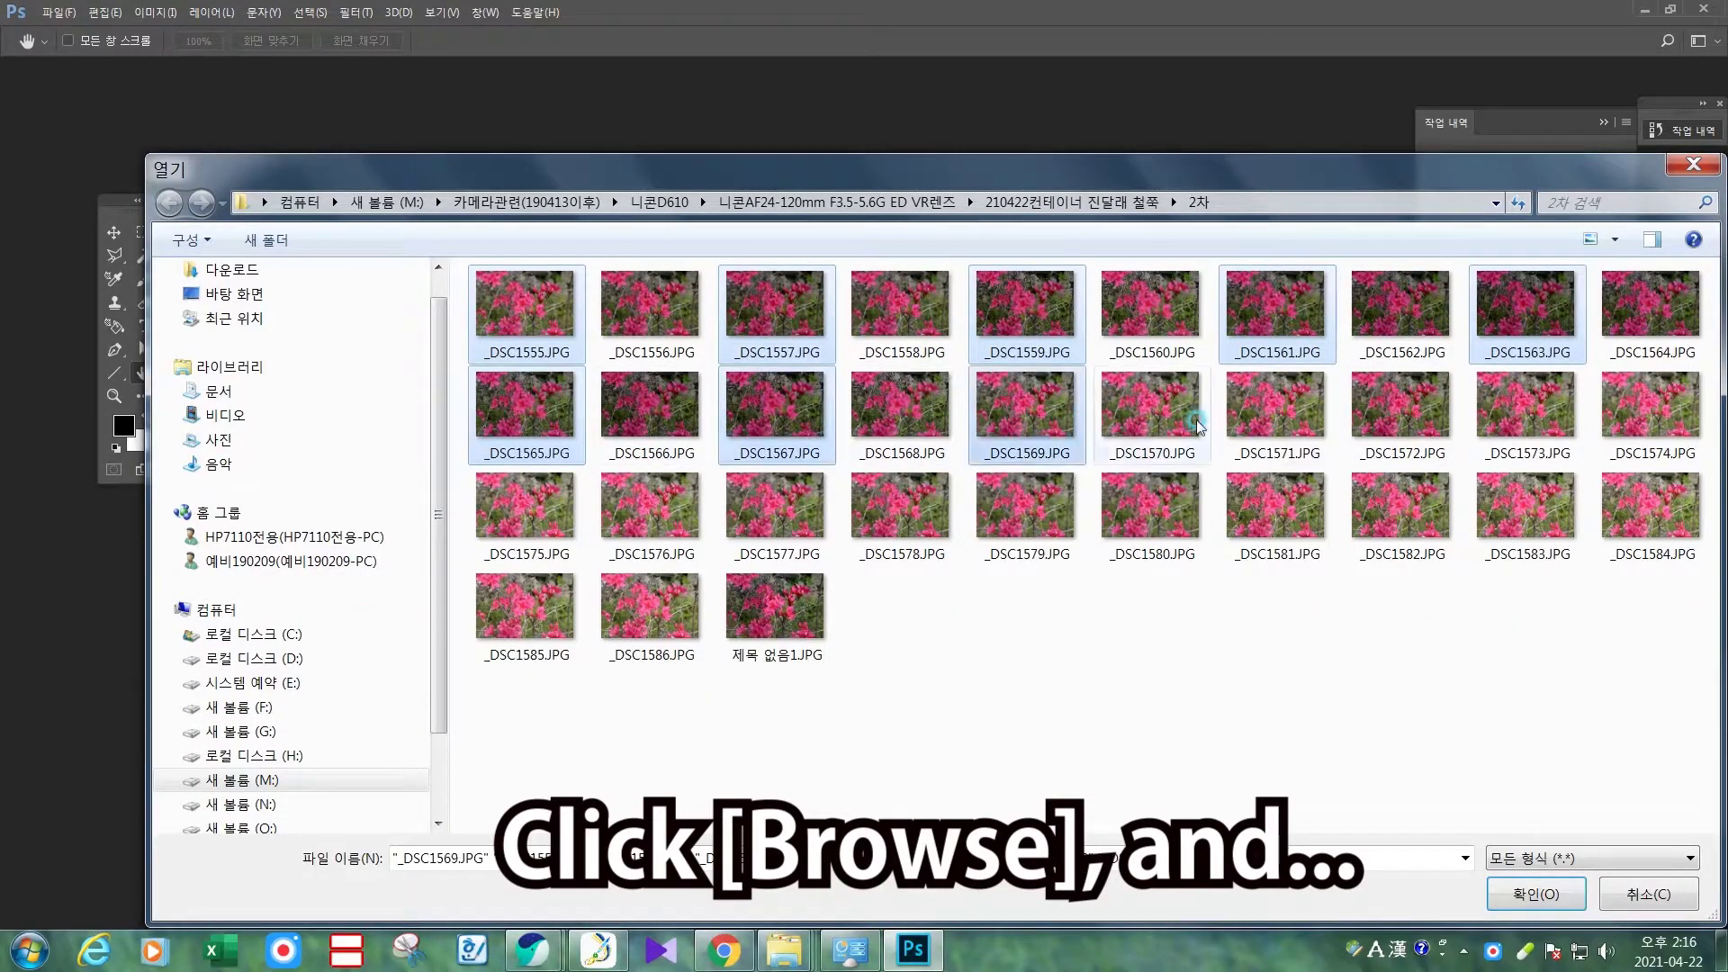
pyautogui.keyDown('ctrl'); pyautogui.click(1273, 422); pyautogui.keyUp('ctrl')
pyautogui.keyDown('ctrl'); pyautogui.click(1523, 410); pyautogui.keyUp('ctrl')
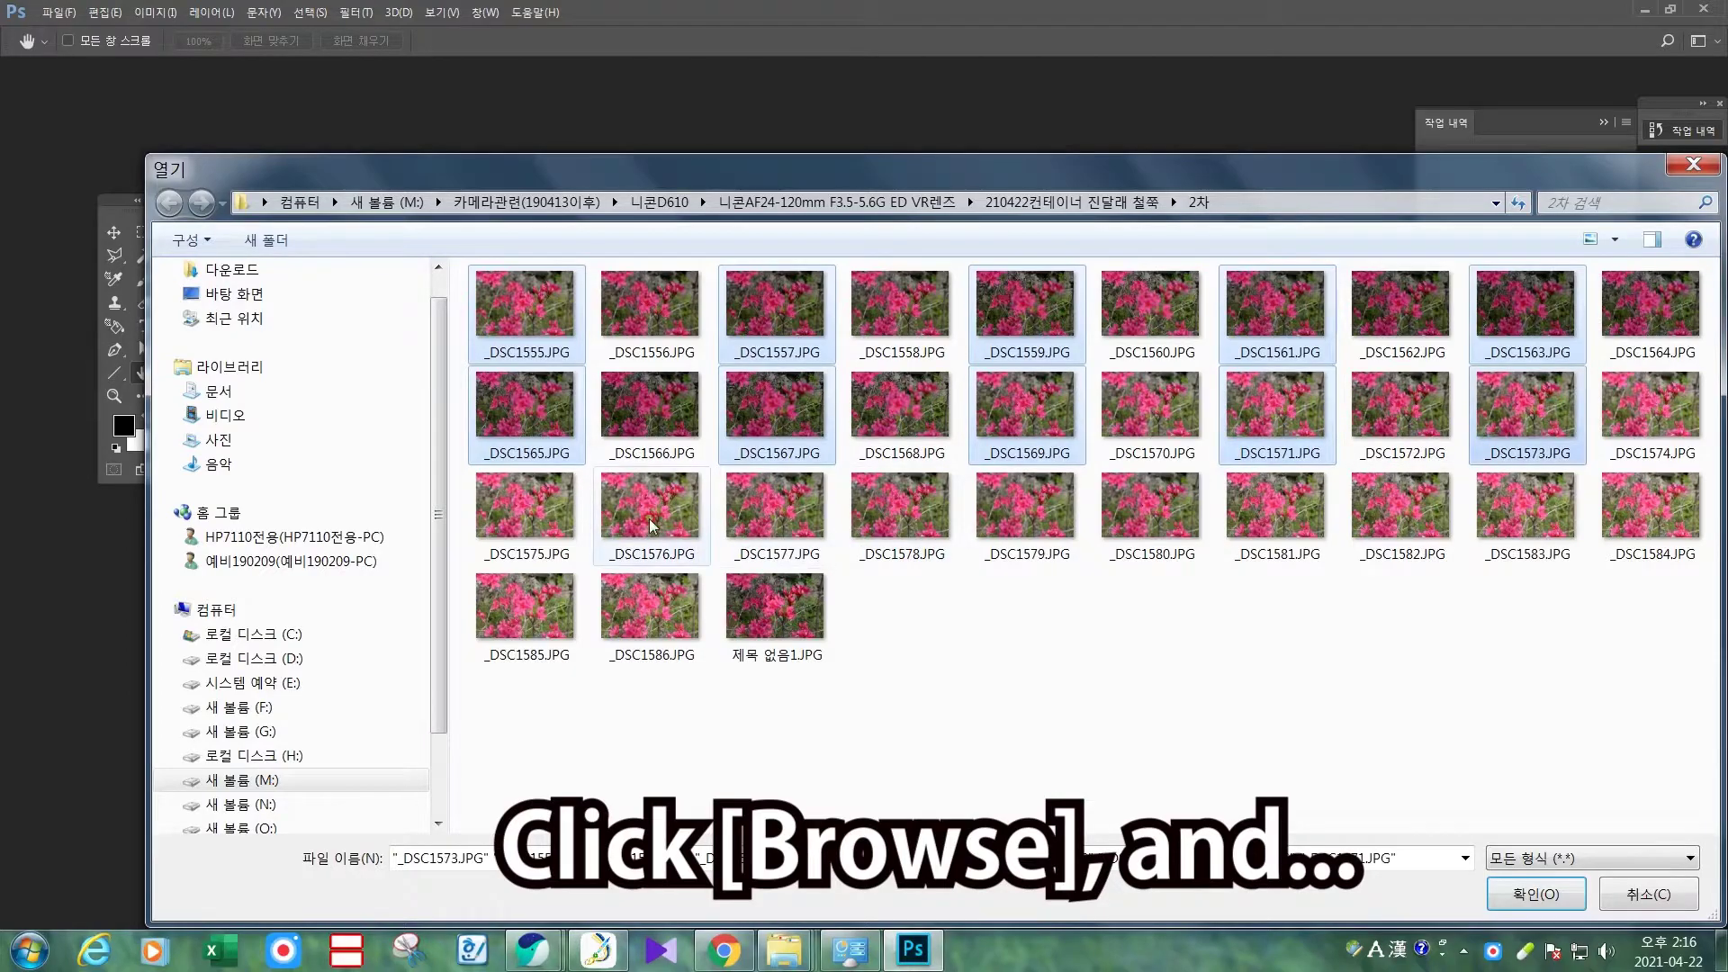
pyautogui.press('Return')
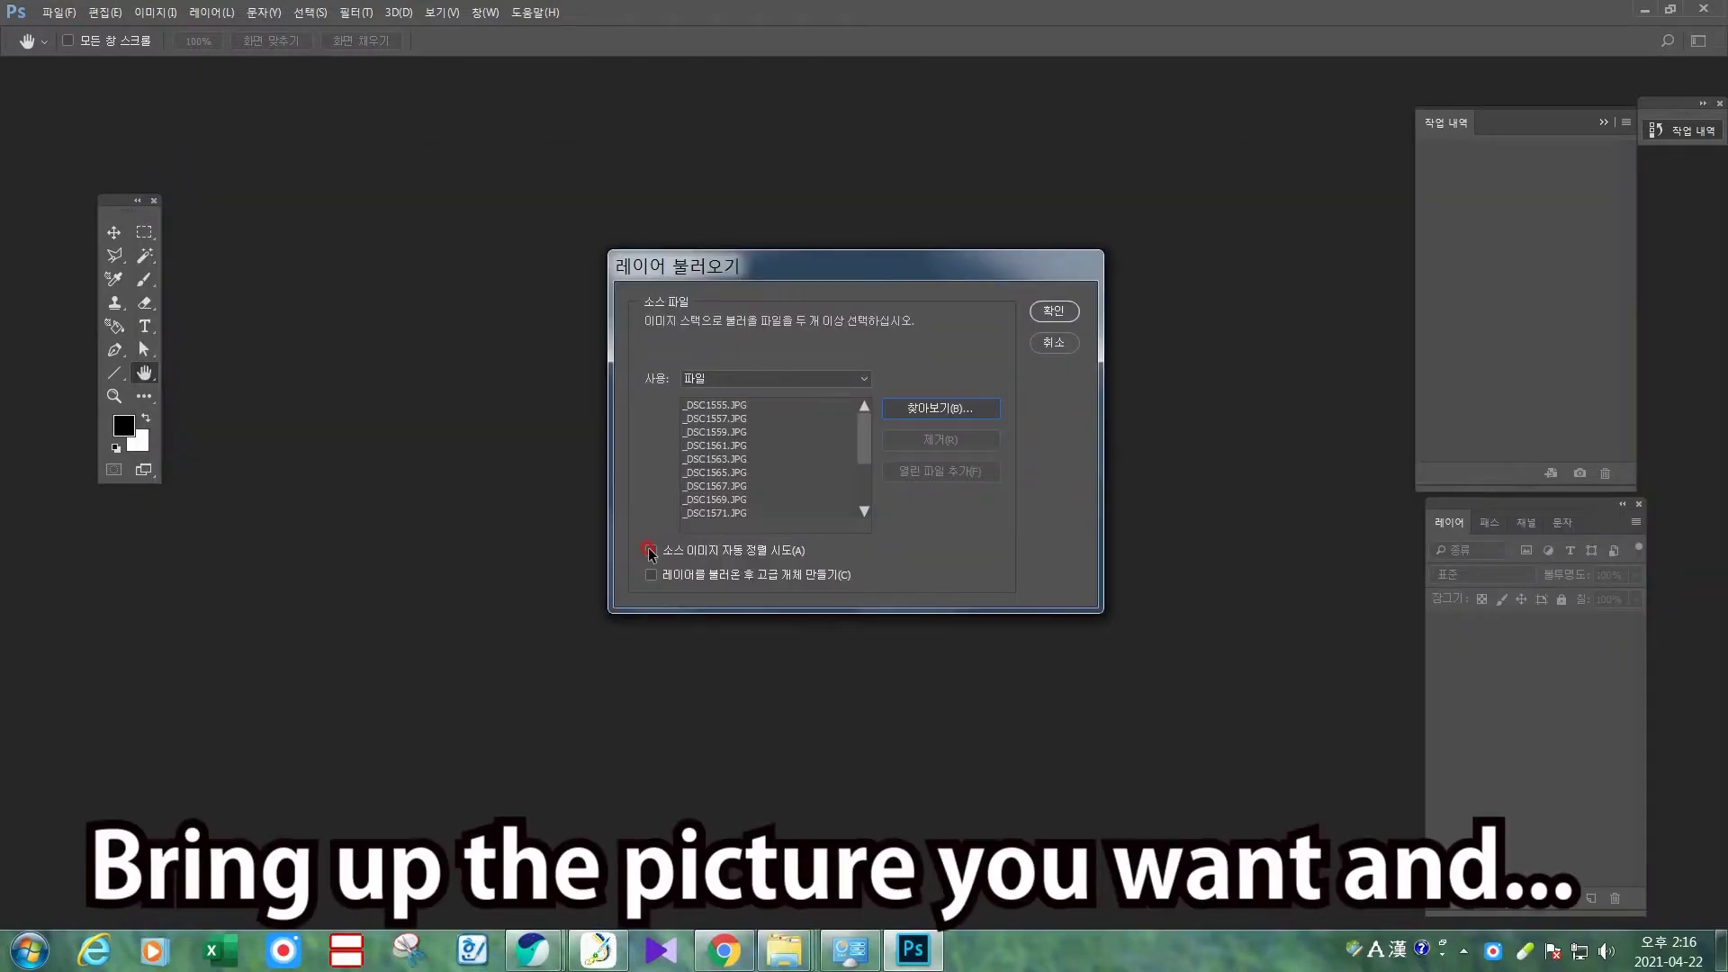
# Enable the automatic alignment of source images and load the chosen photos as layers.
pyautogui.click(651, 551)
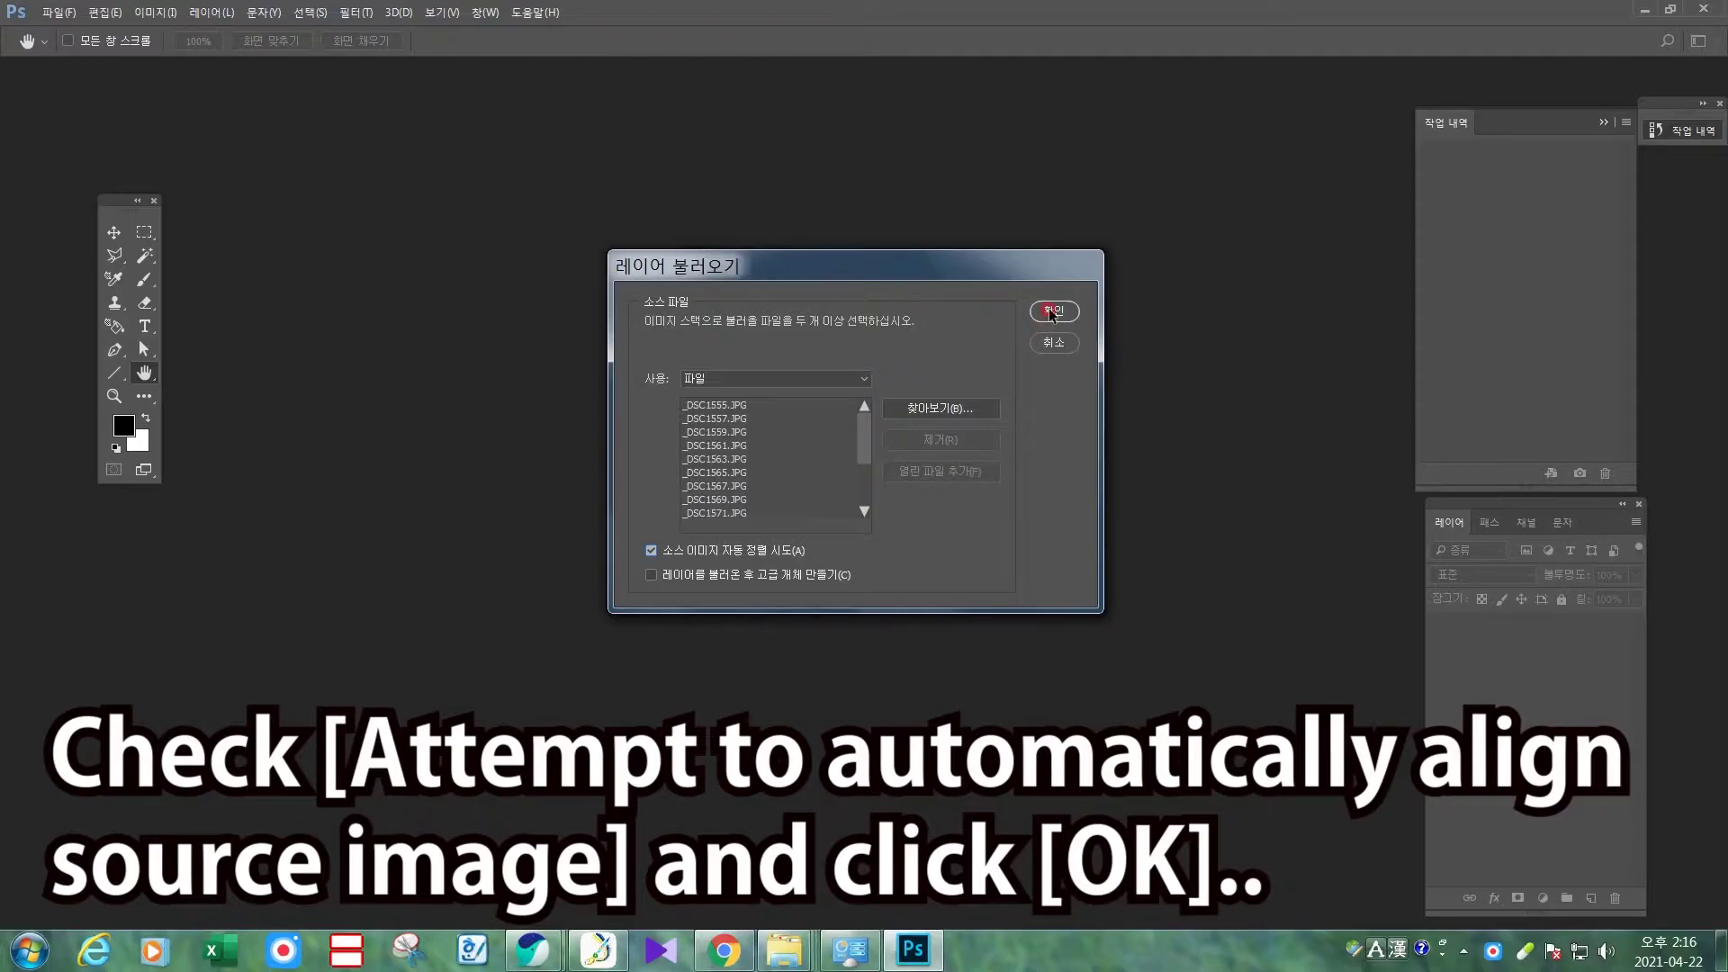
pyautogui.click(1051, 312)
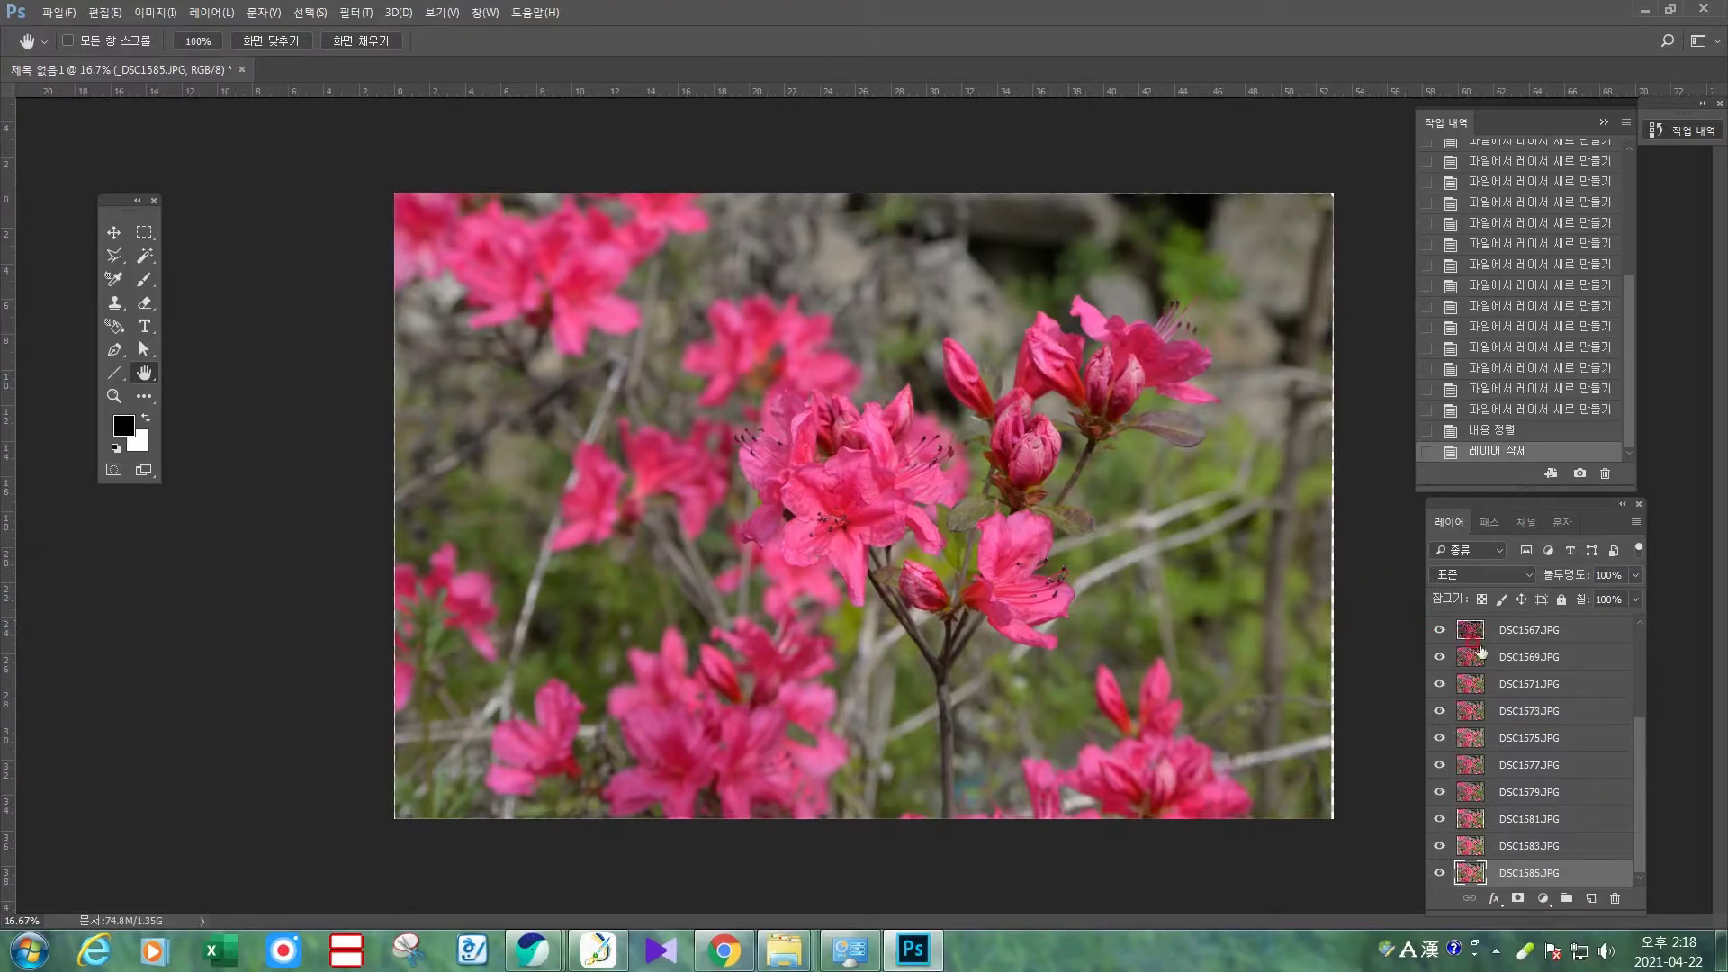
# Place a vertical and a horizontal guide that cross on the central flower cluster.
pyautogui.moveTo(1639, 772); pyautogui.dragTo(1273, 605)
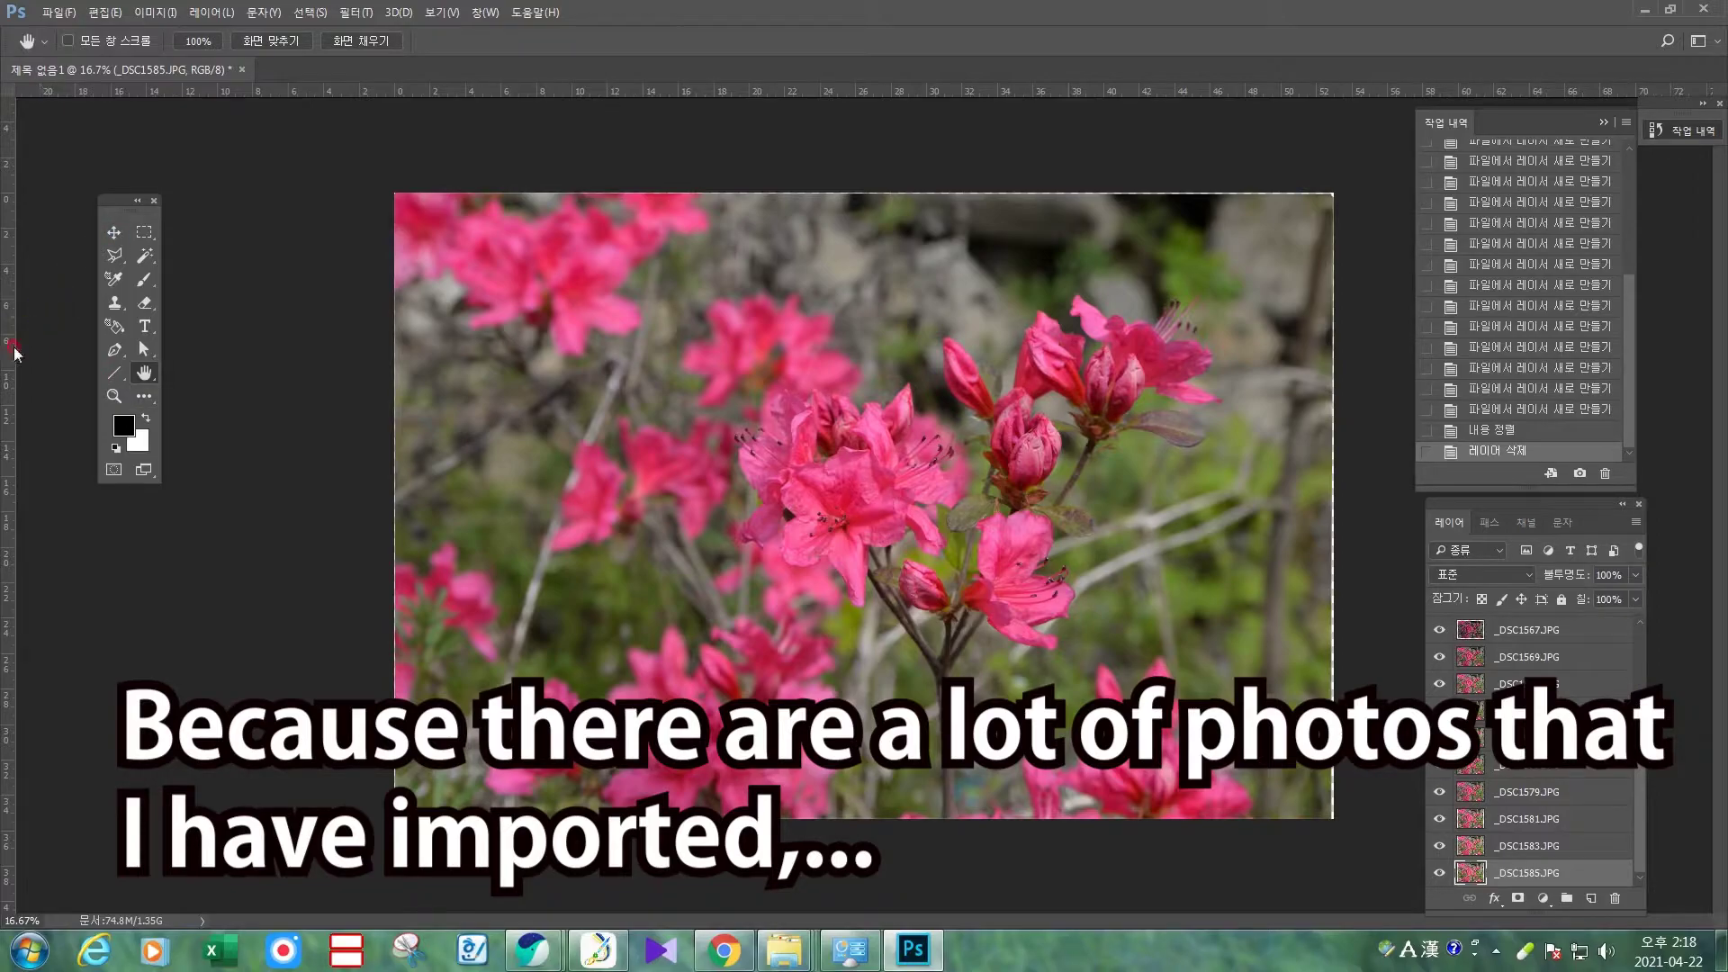
pyautogui.moveTo(14, 351); pyautogui.dragTo(853, 376)
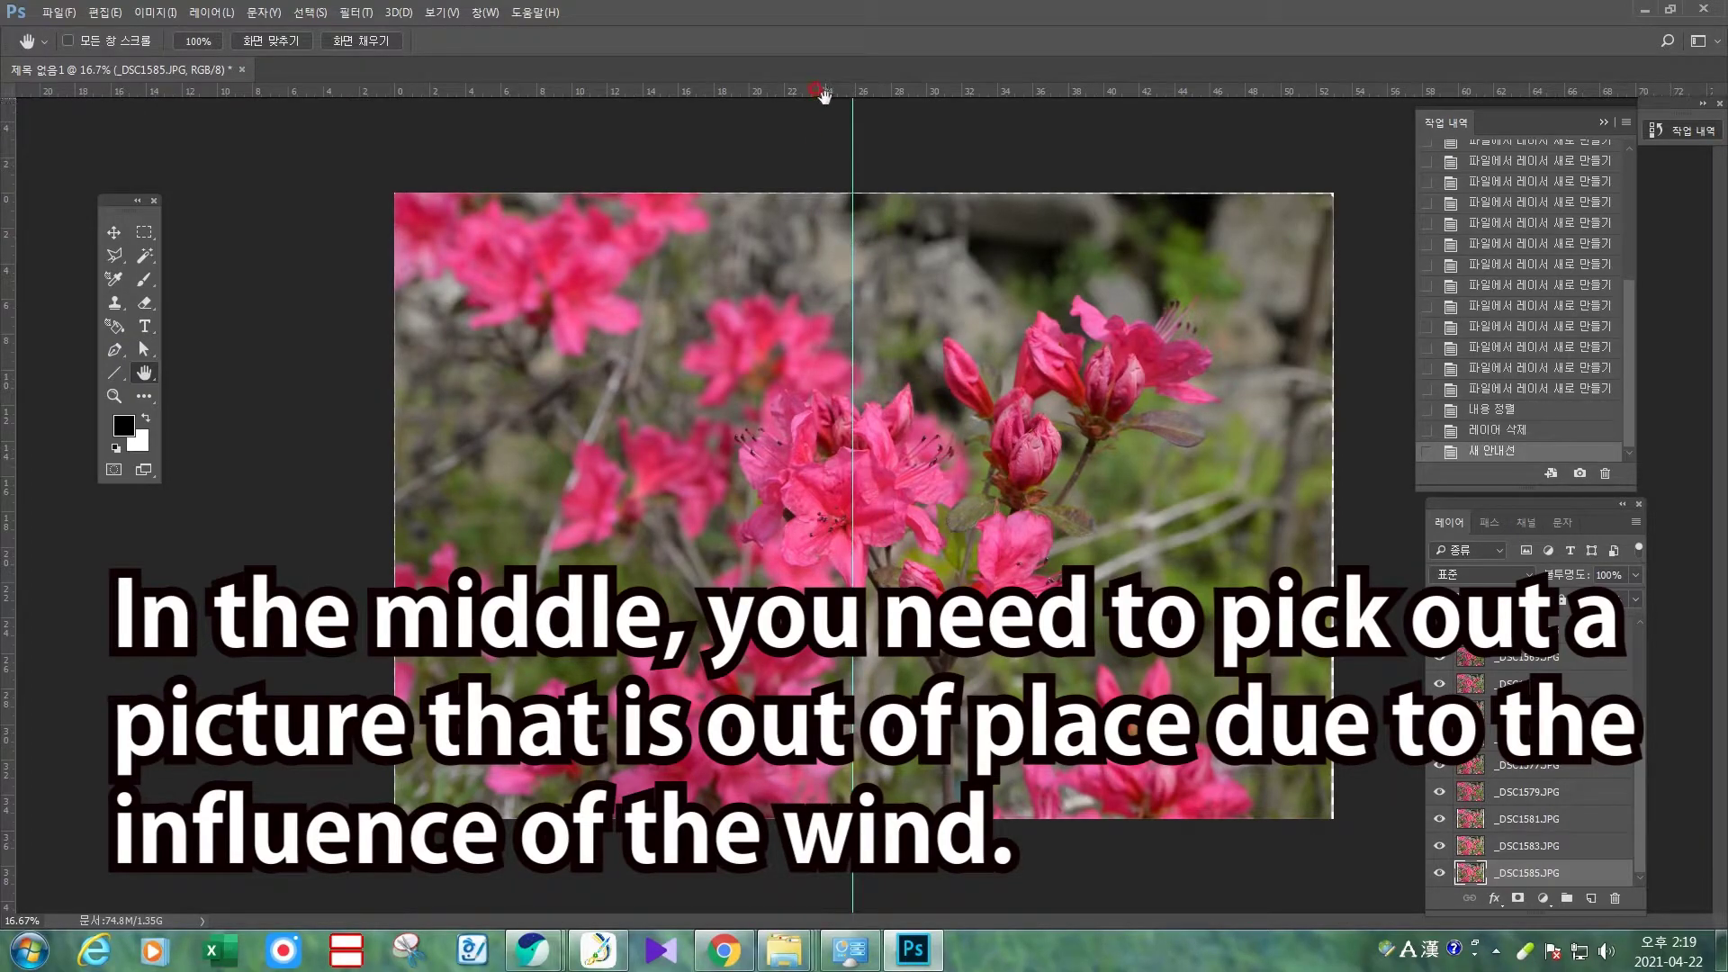
pyautogui.moveTo(814, 95); pyautogui.dragTo(813, 449)
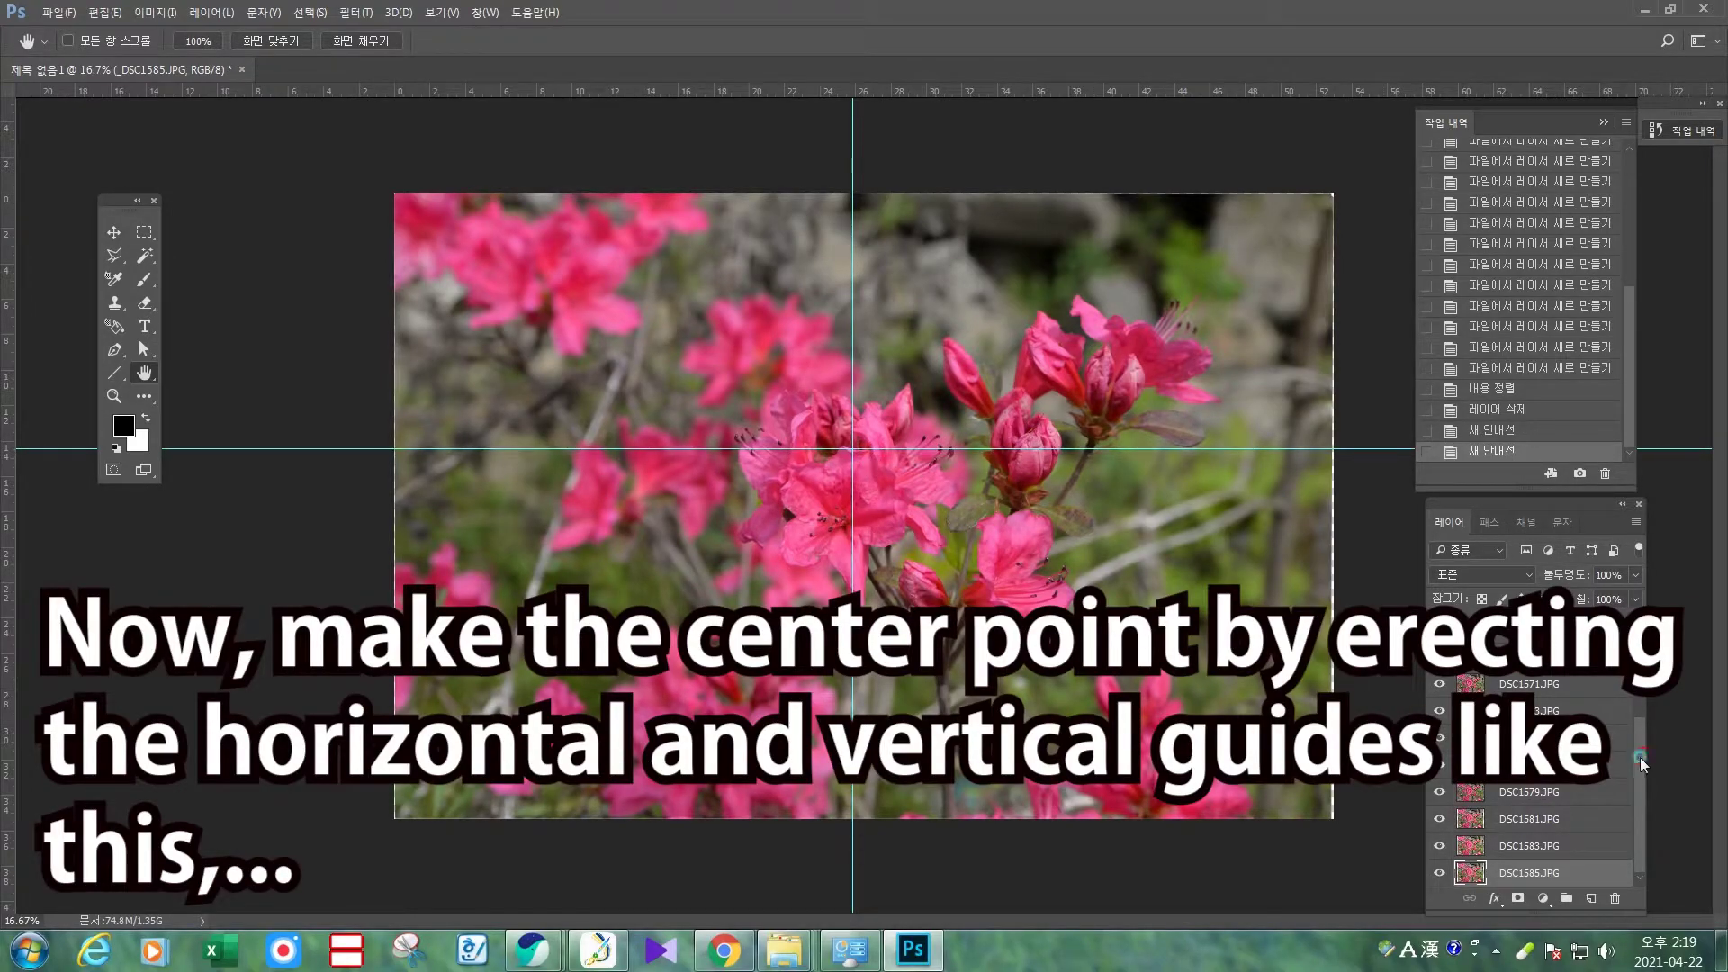
# Hide the layers from _DSC1555.JPG through _DSC1571.JPG one after another, checking each photo's alignment against the guides.
pyautogui.scroll(3, 1642, 761)
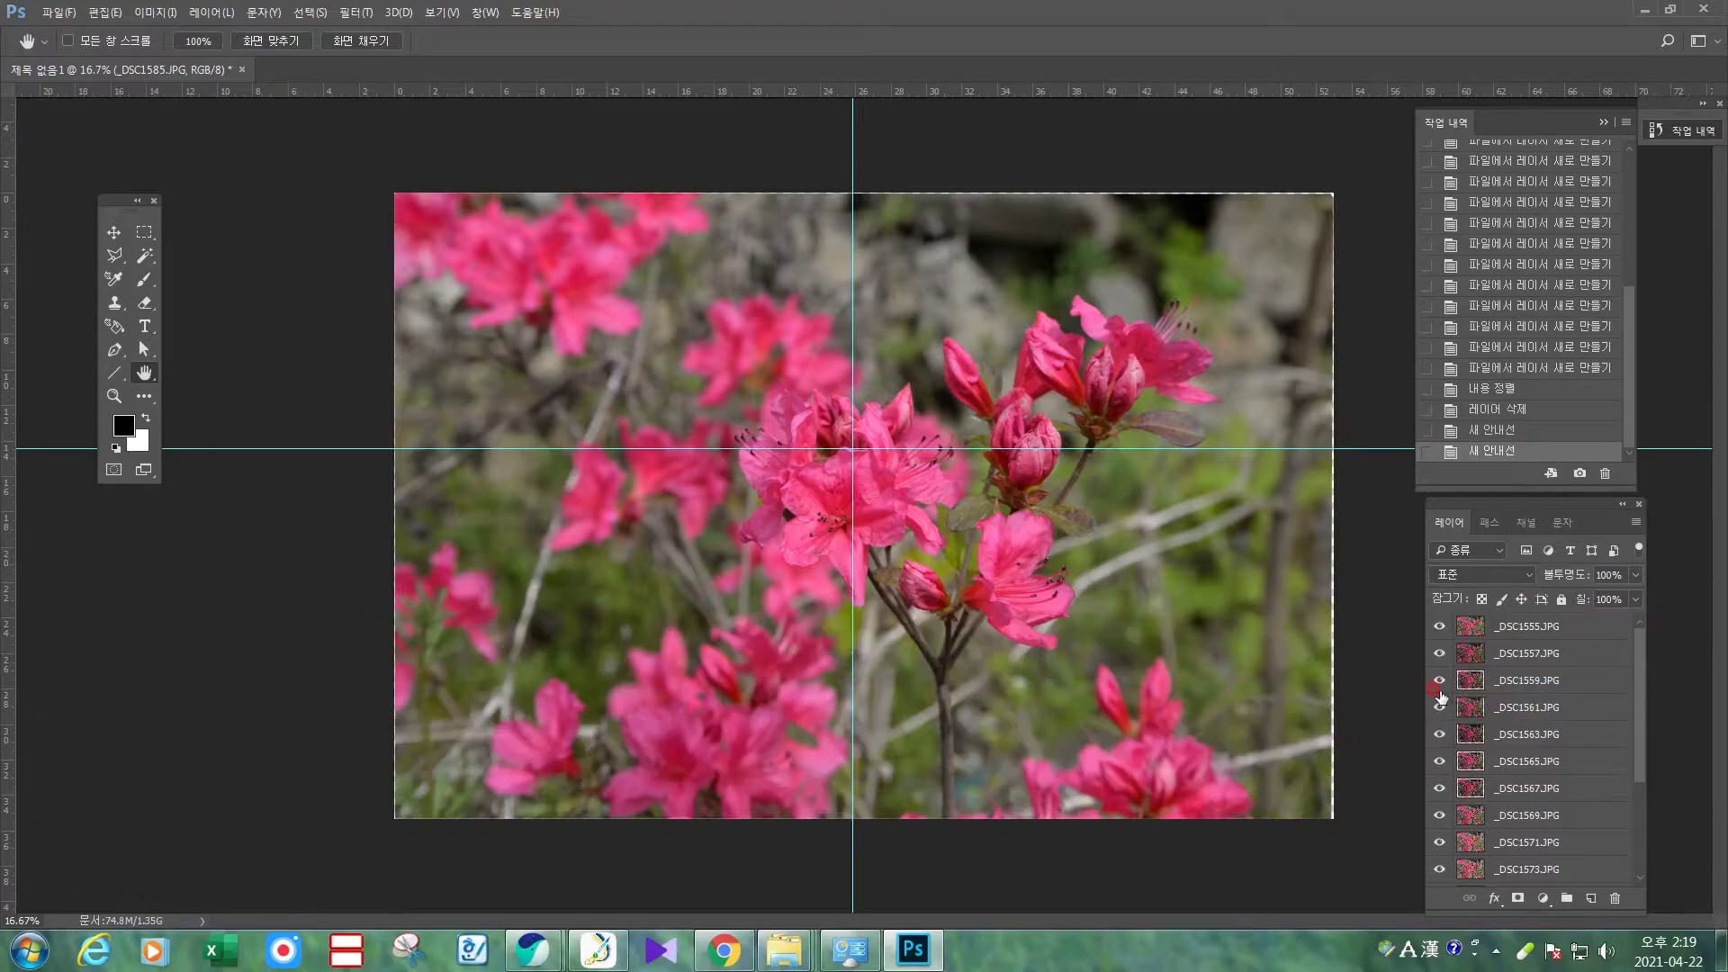
pyautogui.click(1440, 627)
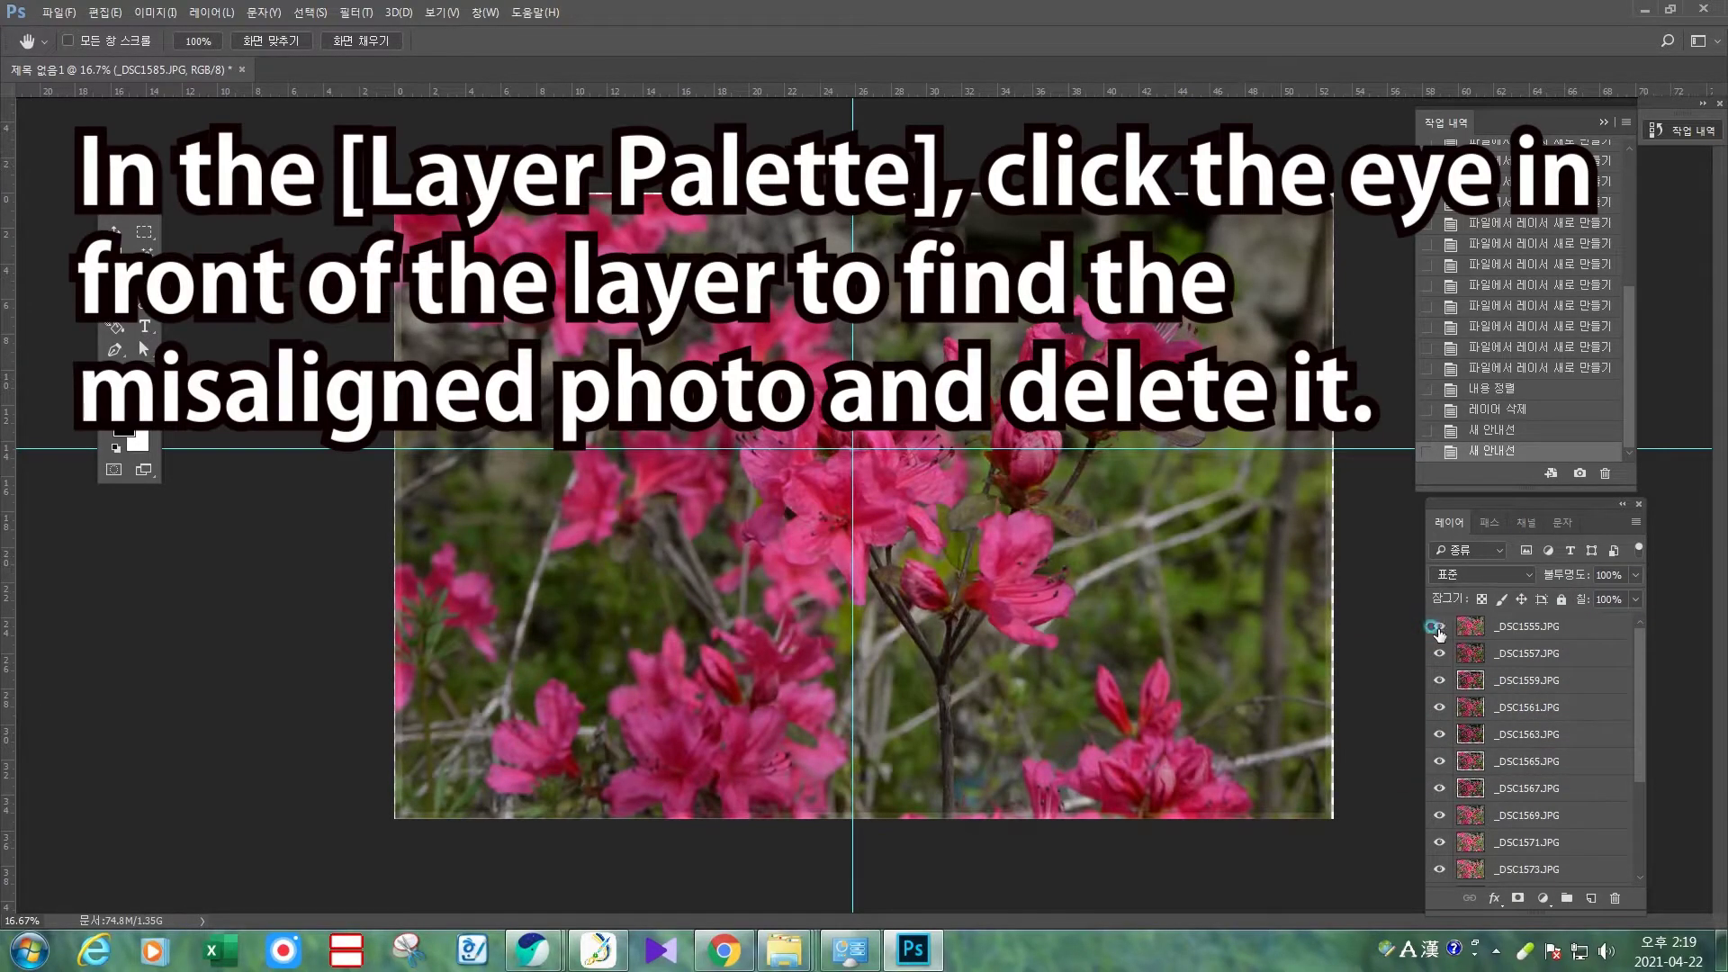
pyautogui.click(1438, 629)
pyautogui.click(1438, 630)
pyautogui.click(1440, 655)
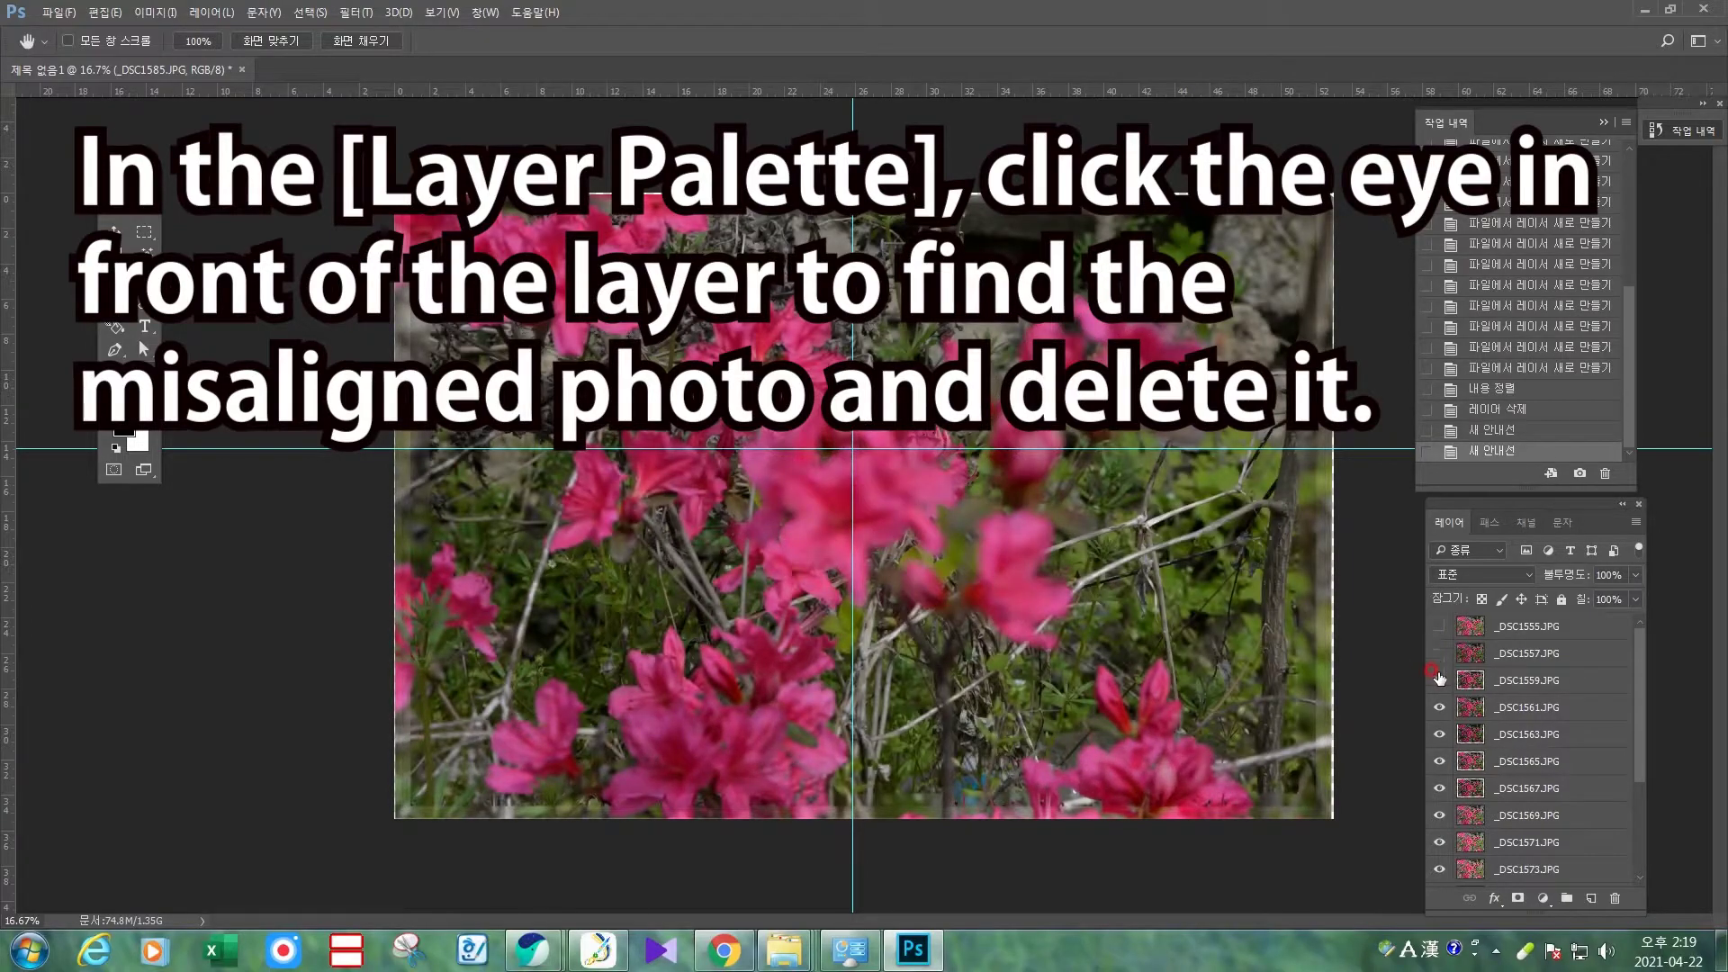
pyautogui.click(1440, 682)
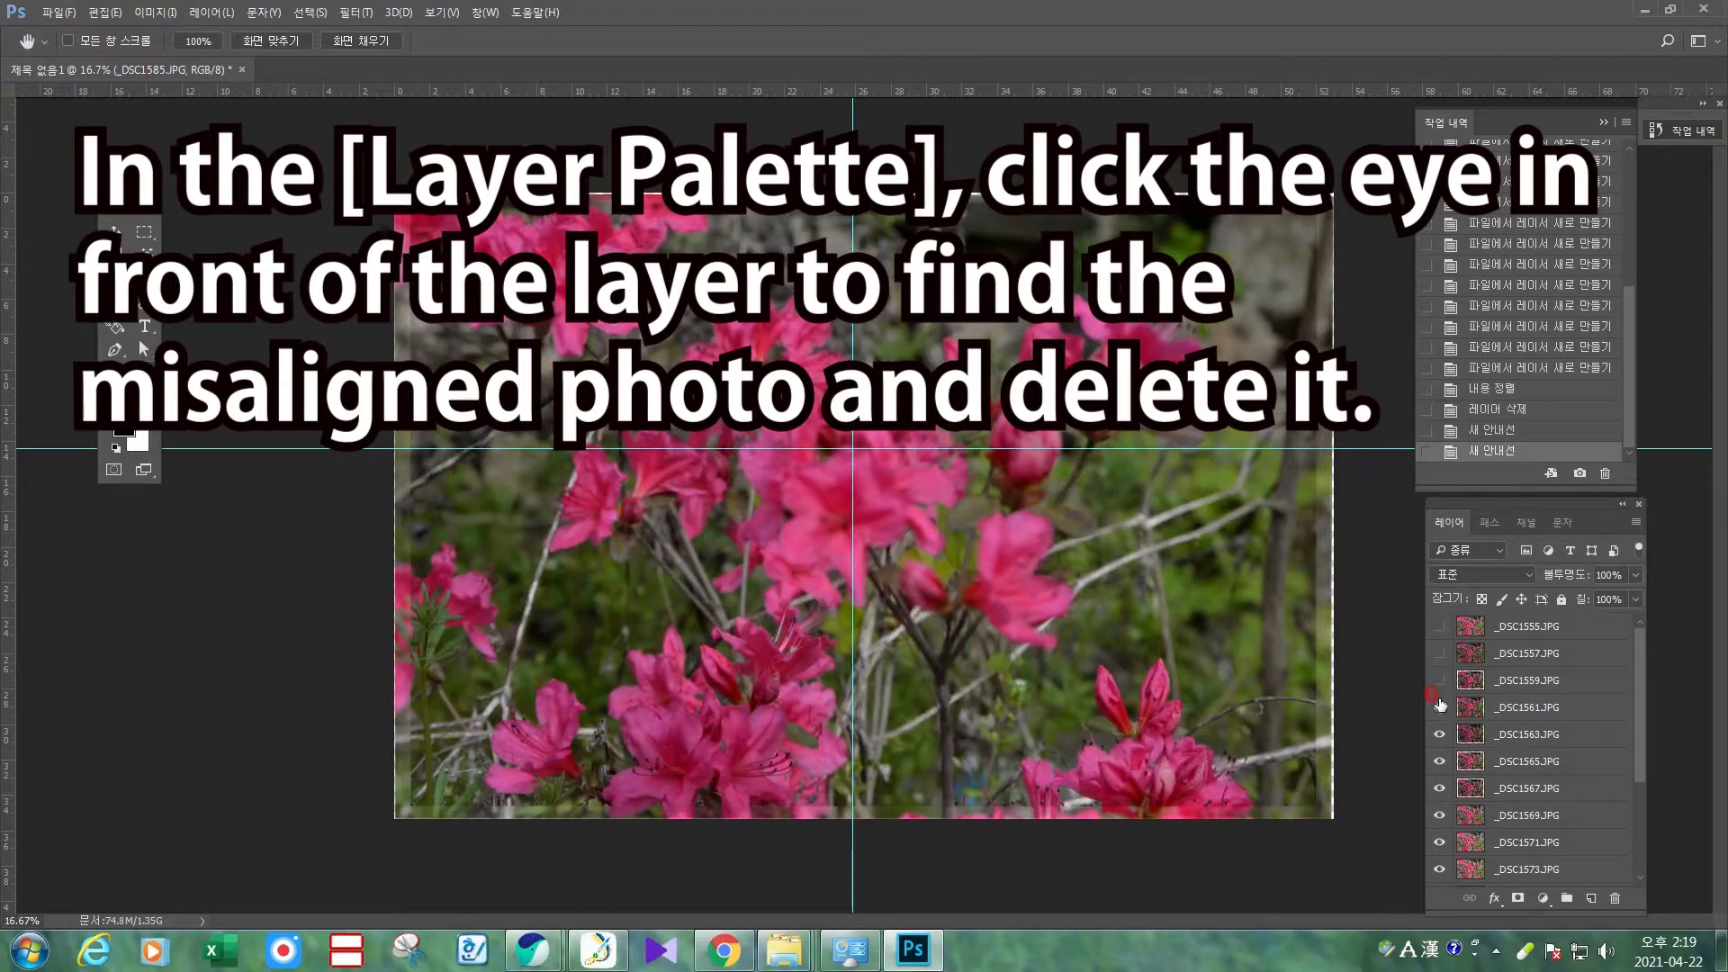
pyautogui.click(1440, 708)
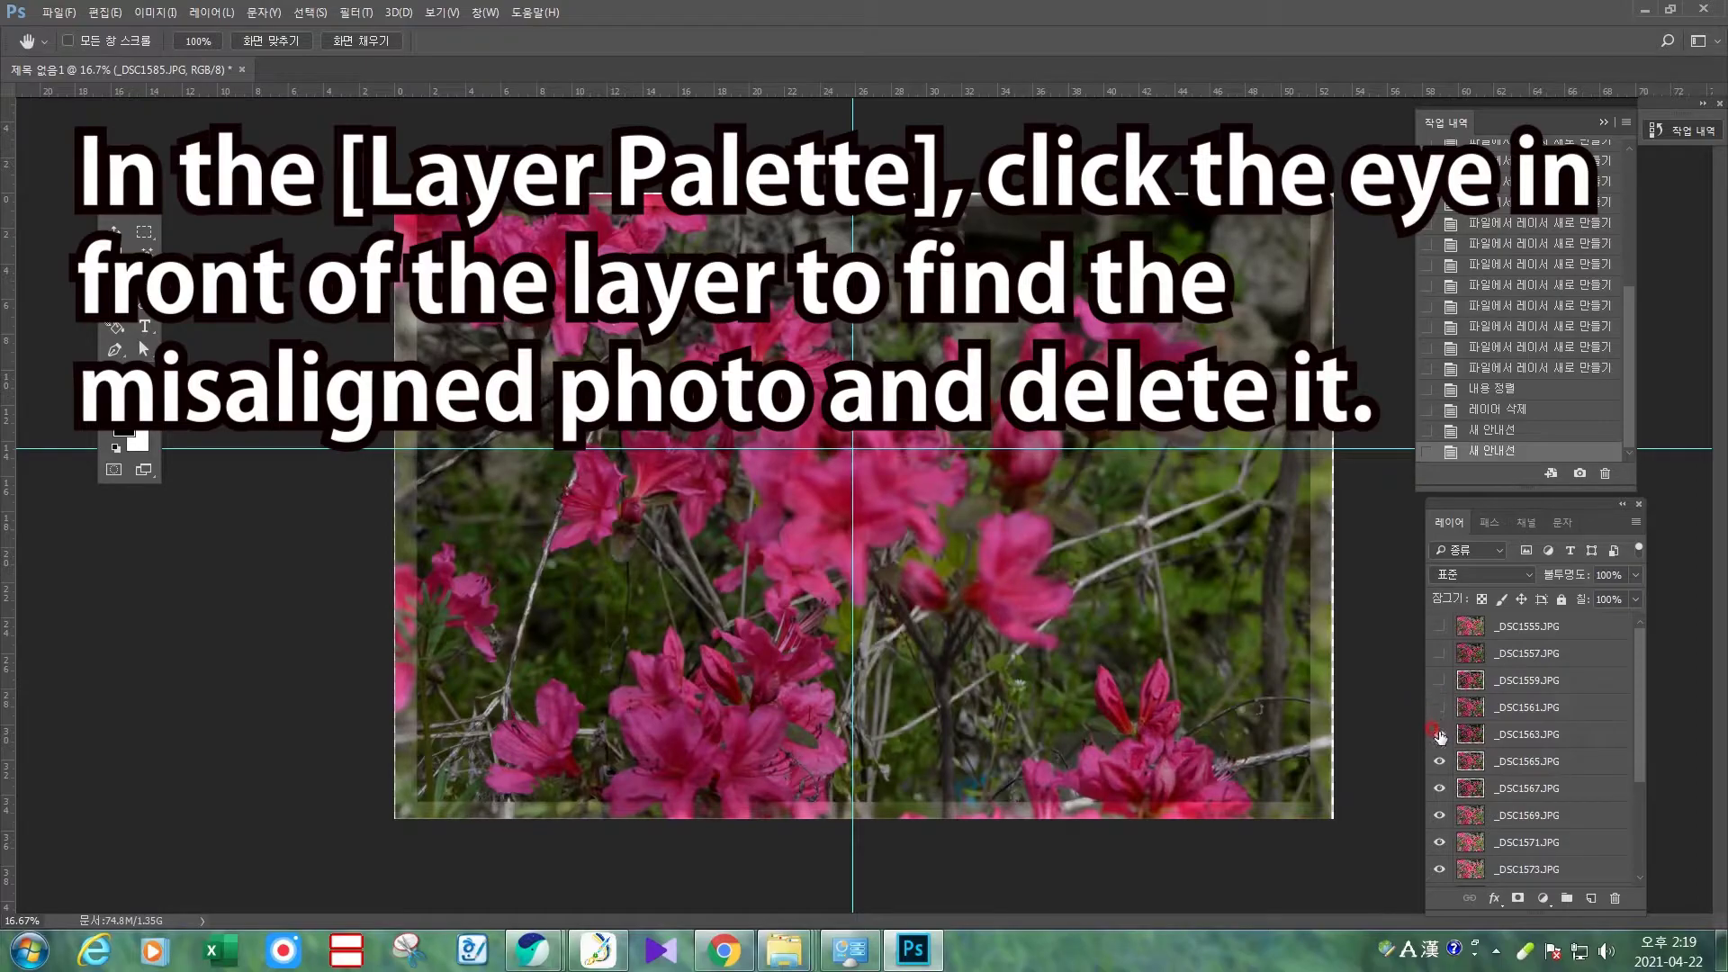
pyautogui.click(1440, 735)
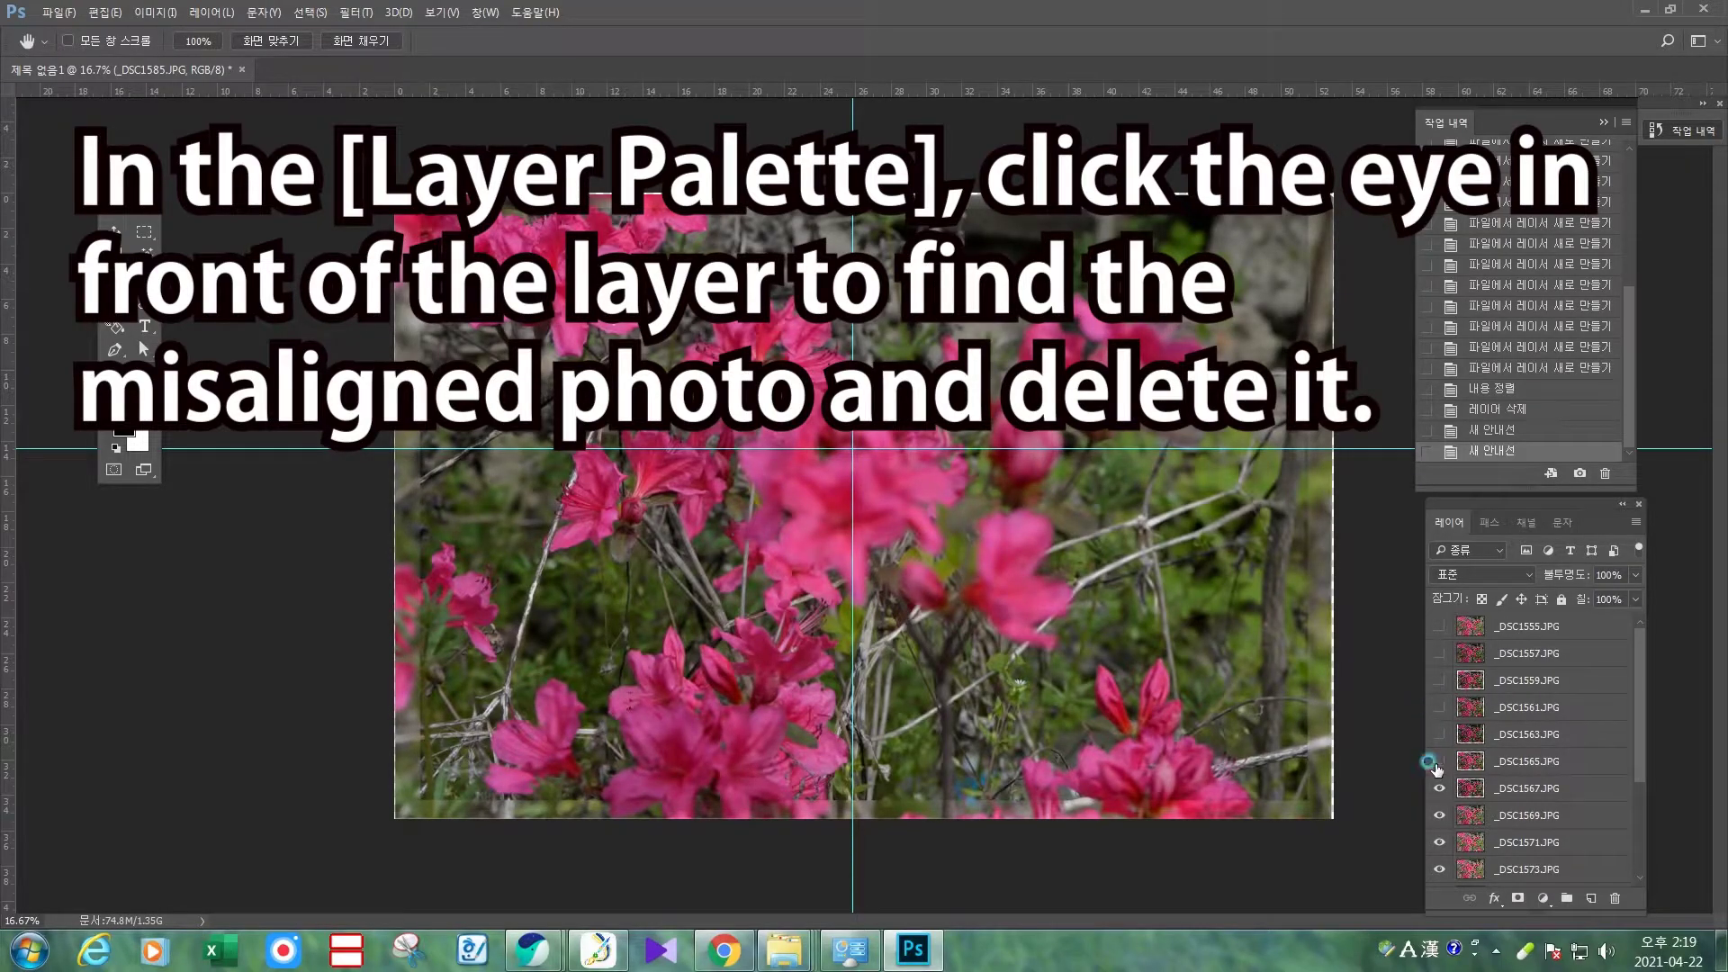
pyautogui.click(1439, 763)
pyautogui.click(1439, 817)
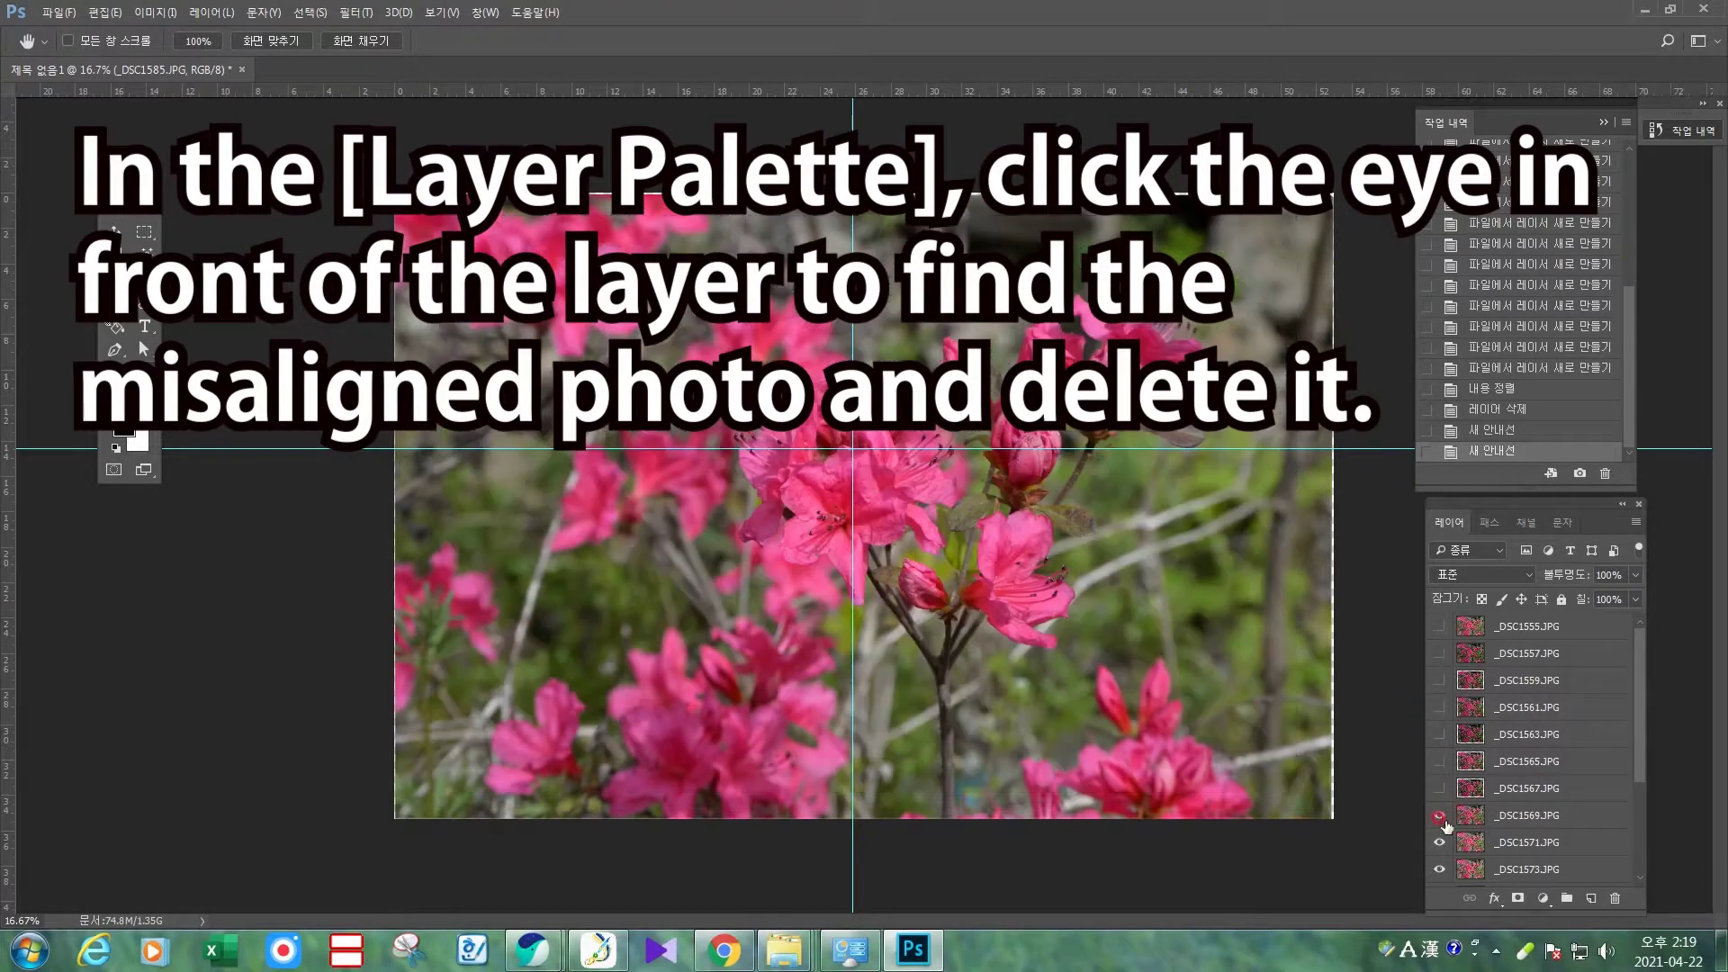
pyautogui.click(1441, 843)
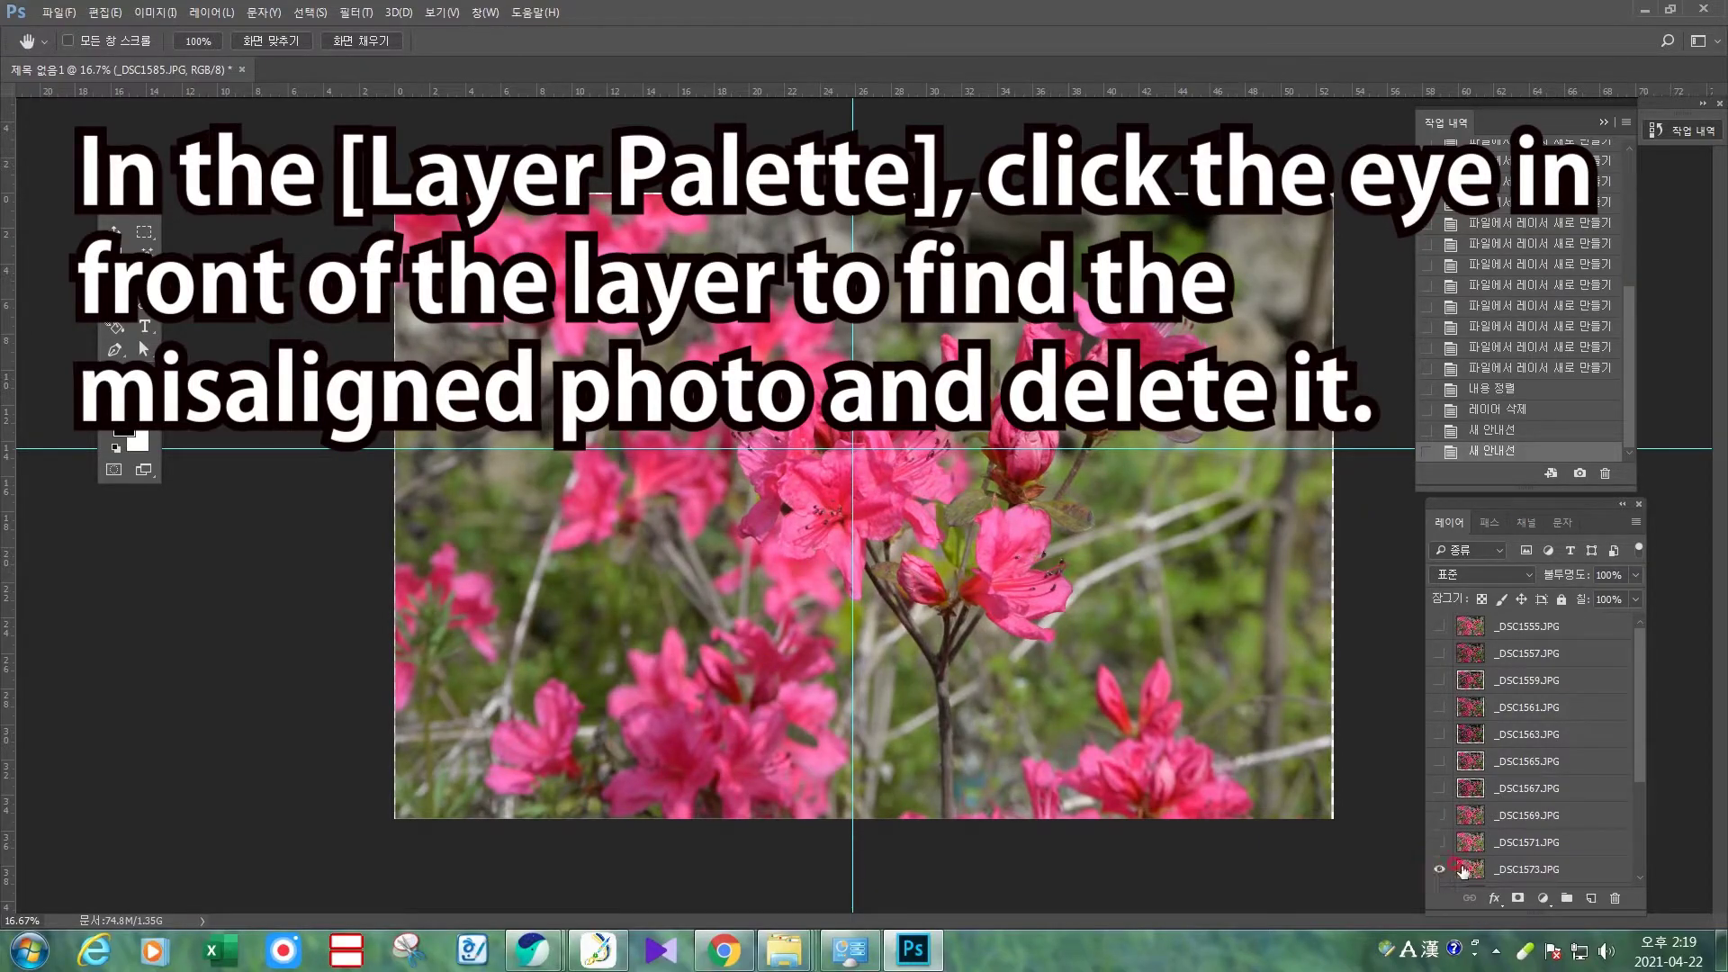
# Delete the misaligned layer _DSC1573.JPG, and briefly show _DSC1571.JPG again to compare it with _DSC1575.JPG.
pyautogui.moveTo(1543, 874); pyautogui.dragTo(1614, 897)
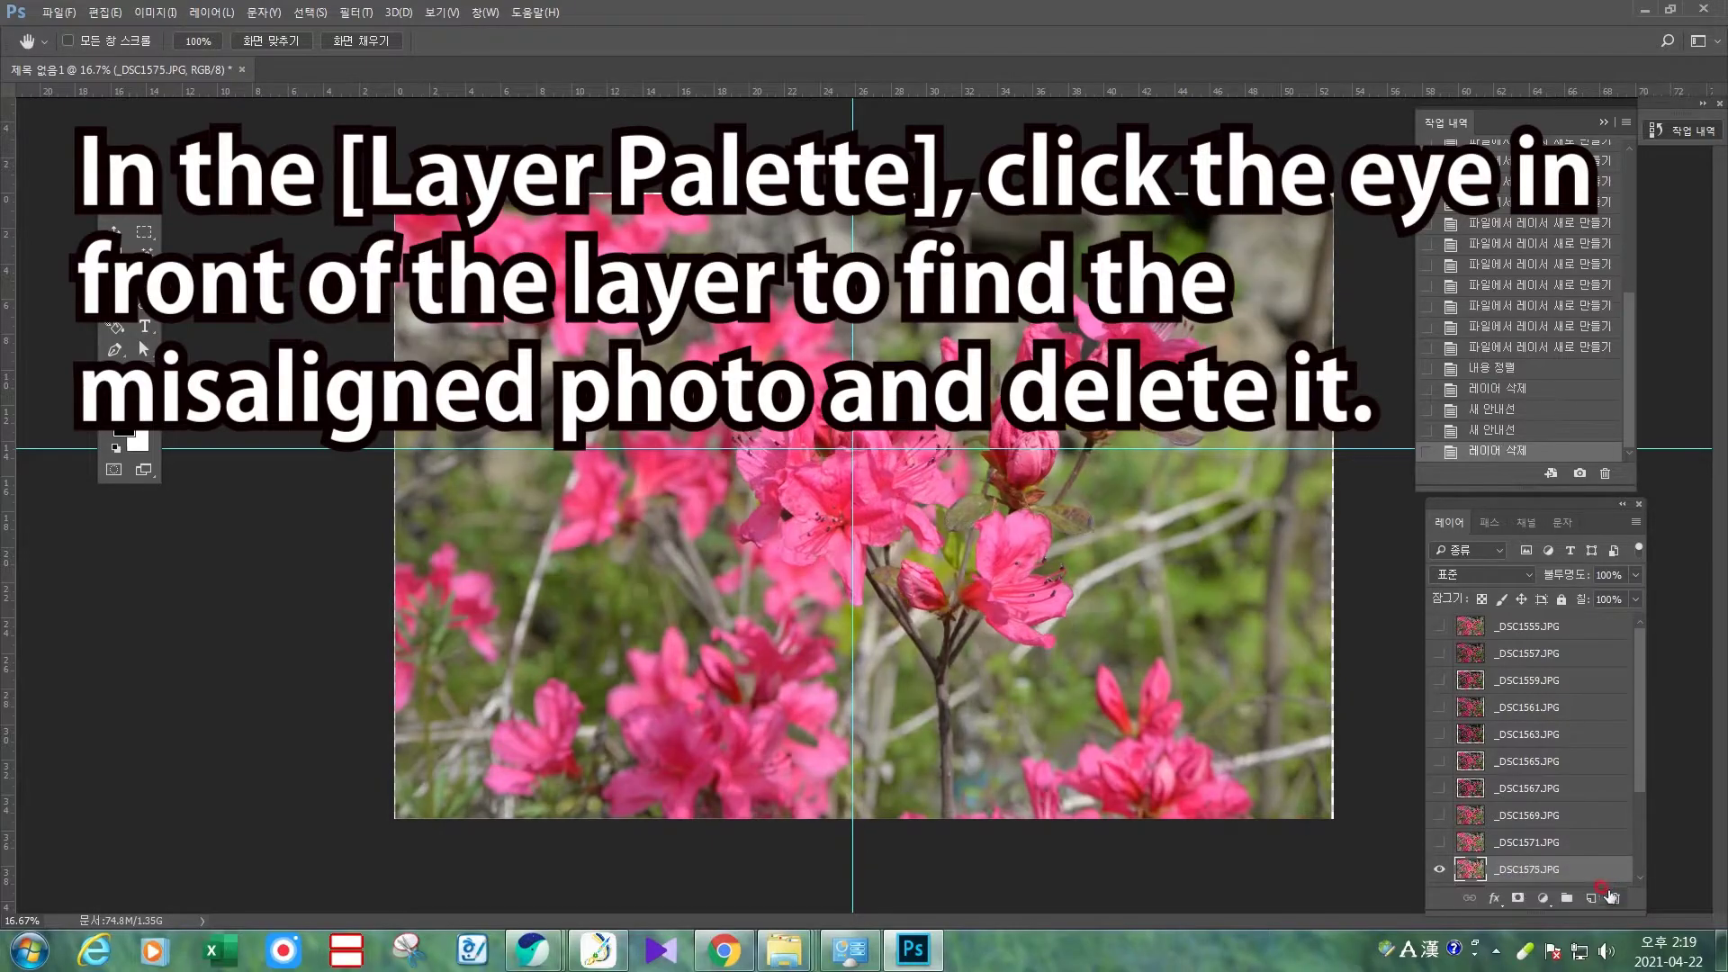
pyautogui.click(1439, 843)
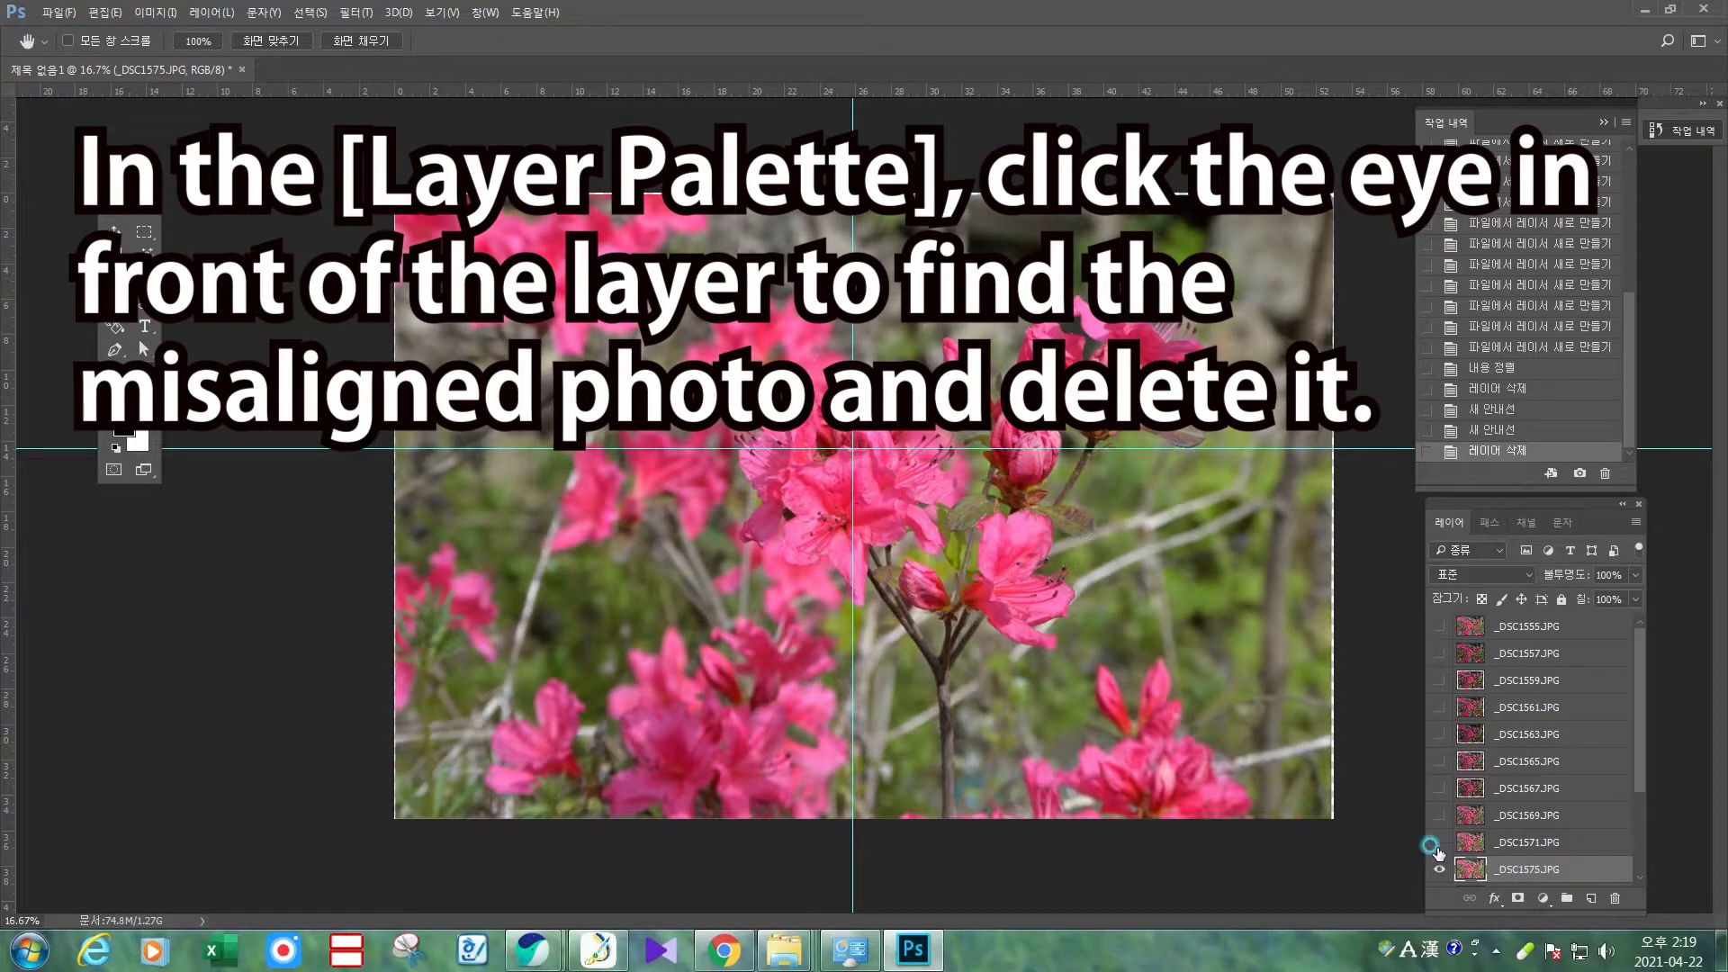
pyautogui.click(1440, 843)
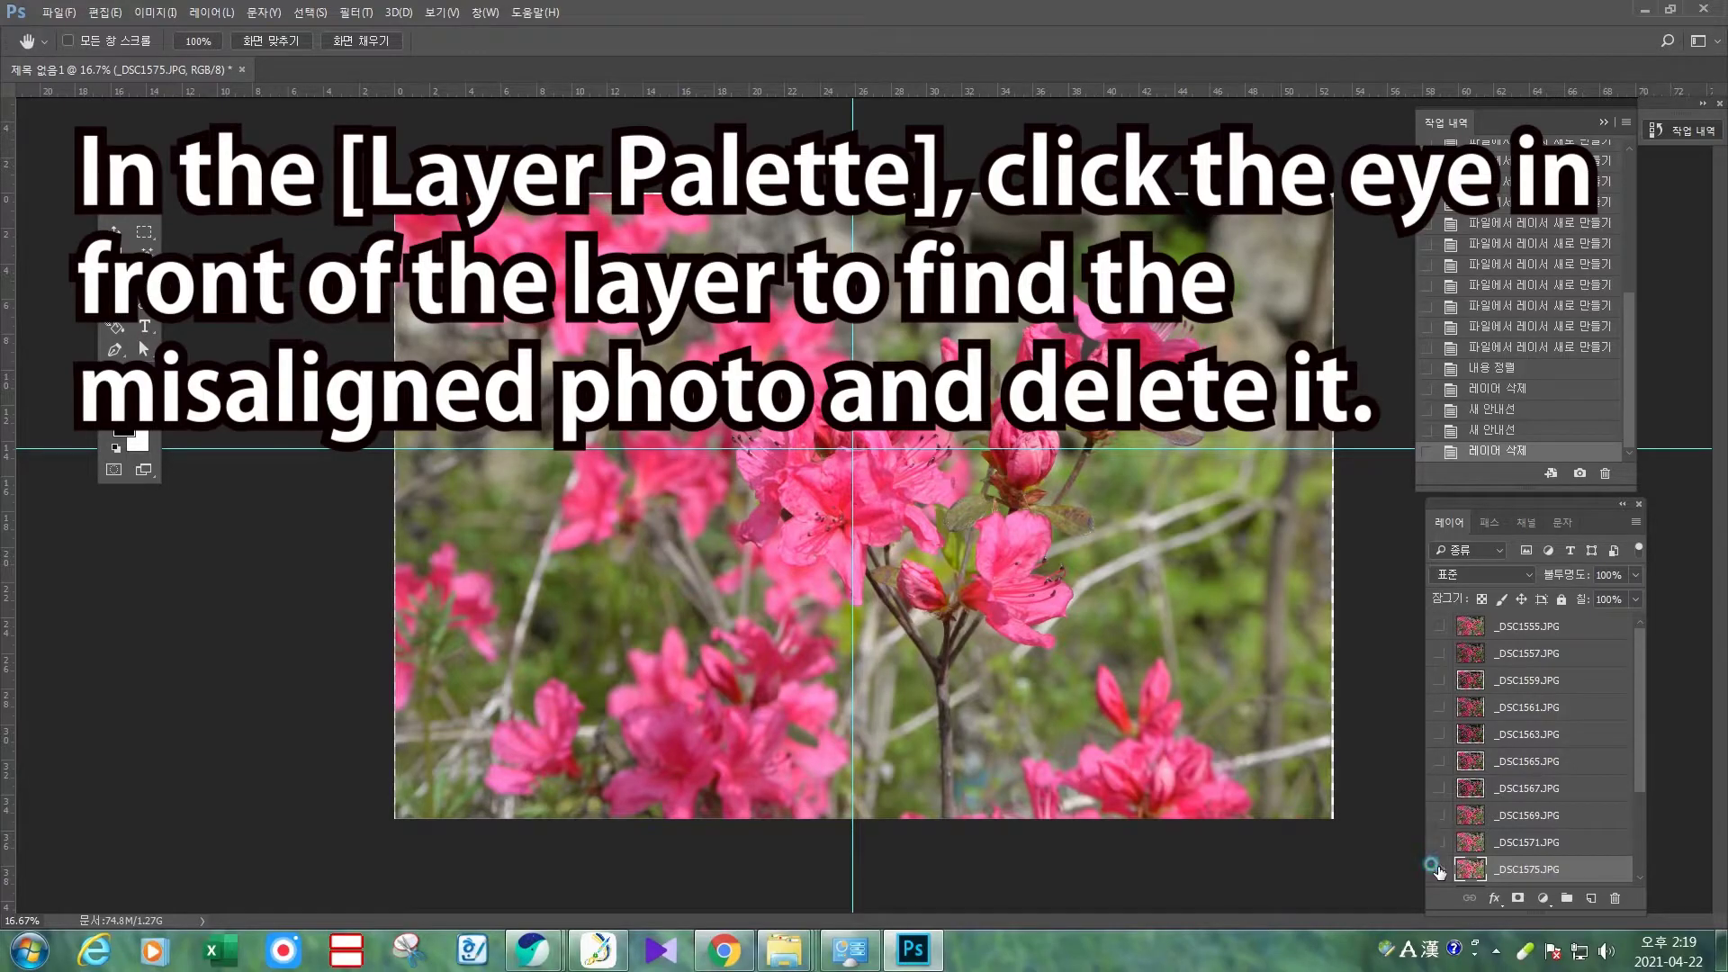
# Hide the layers _DSC1575.JPG, _DSC1577.JPG and _DSC1579.JPG one after another, checking each photo's alignment against the guides.
pyautogui.click(1439, 870)
pyautogui.scroll(-1, 1441, 872)
pyautogui.scroll(-2, 1441, 872)
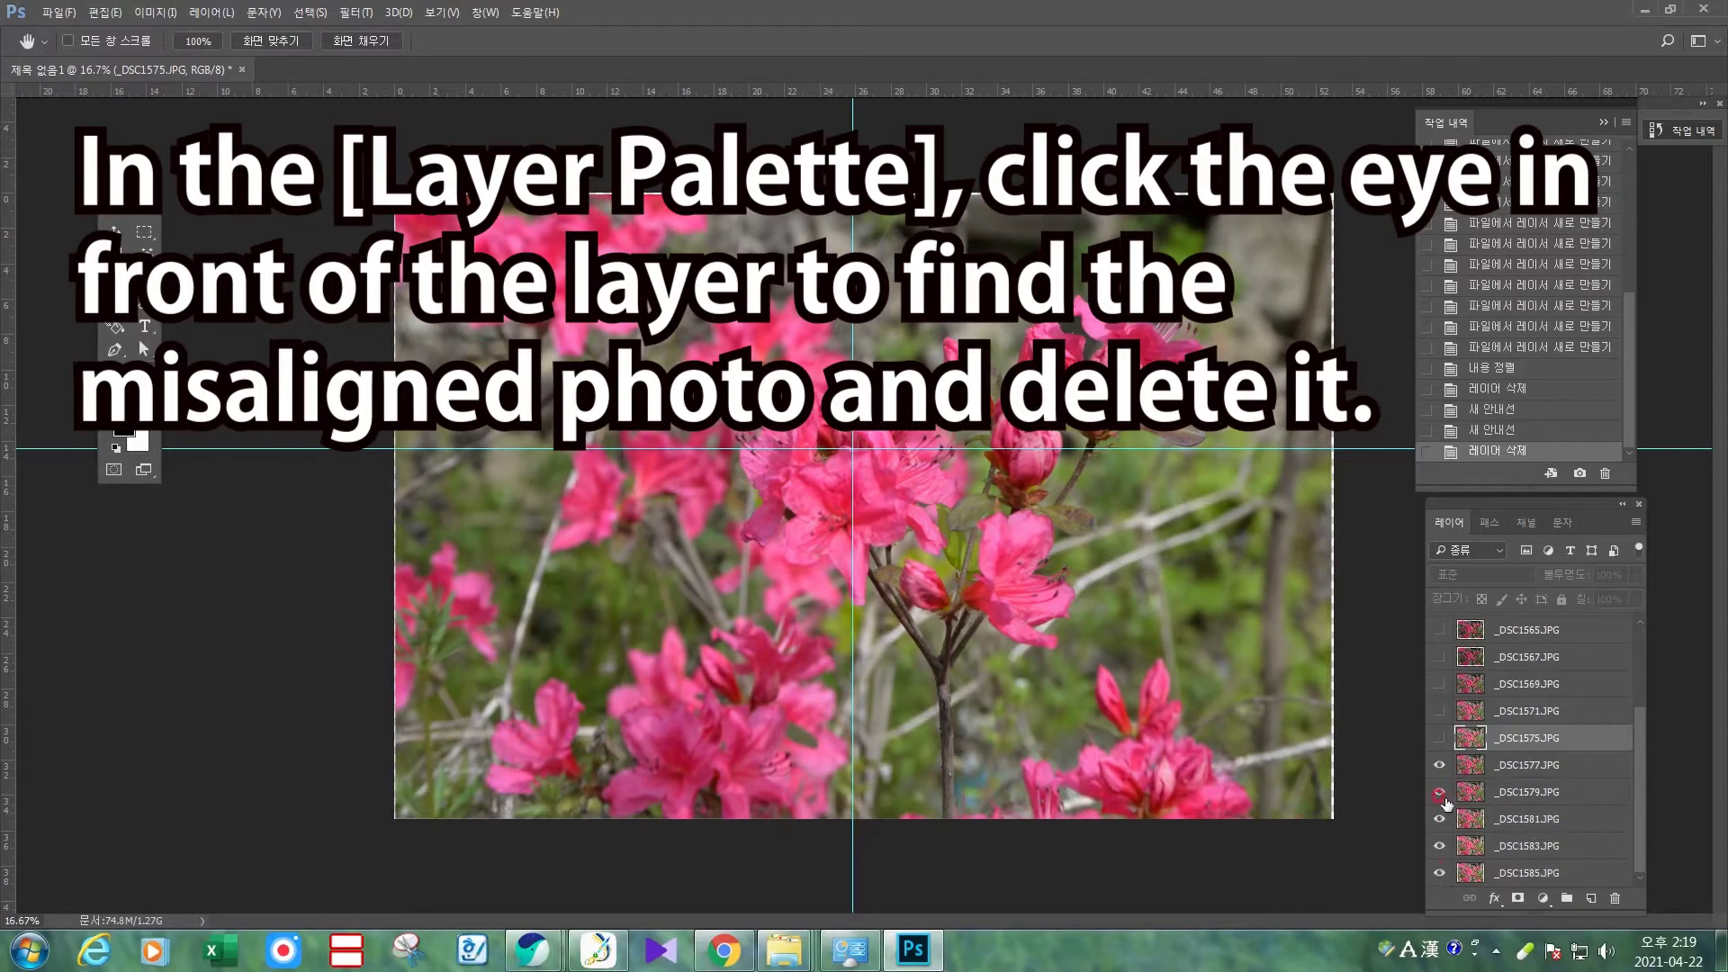
pyautogui.click(1439, 766)
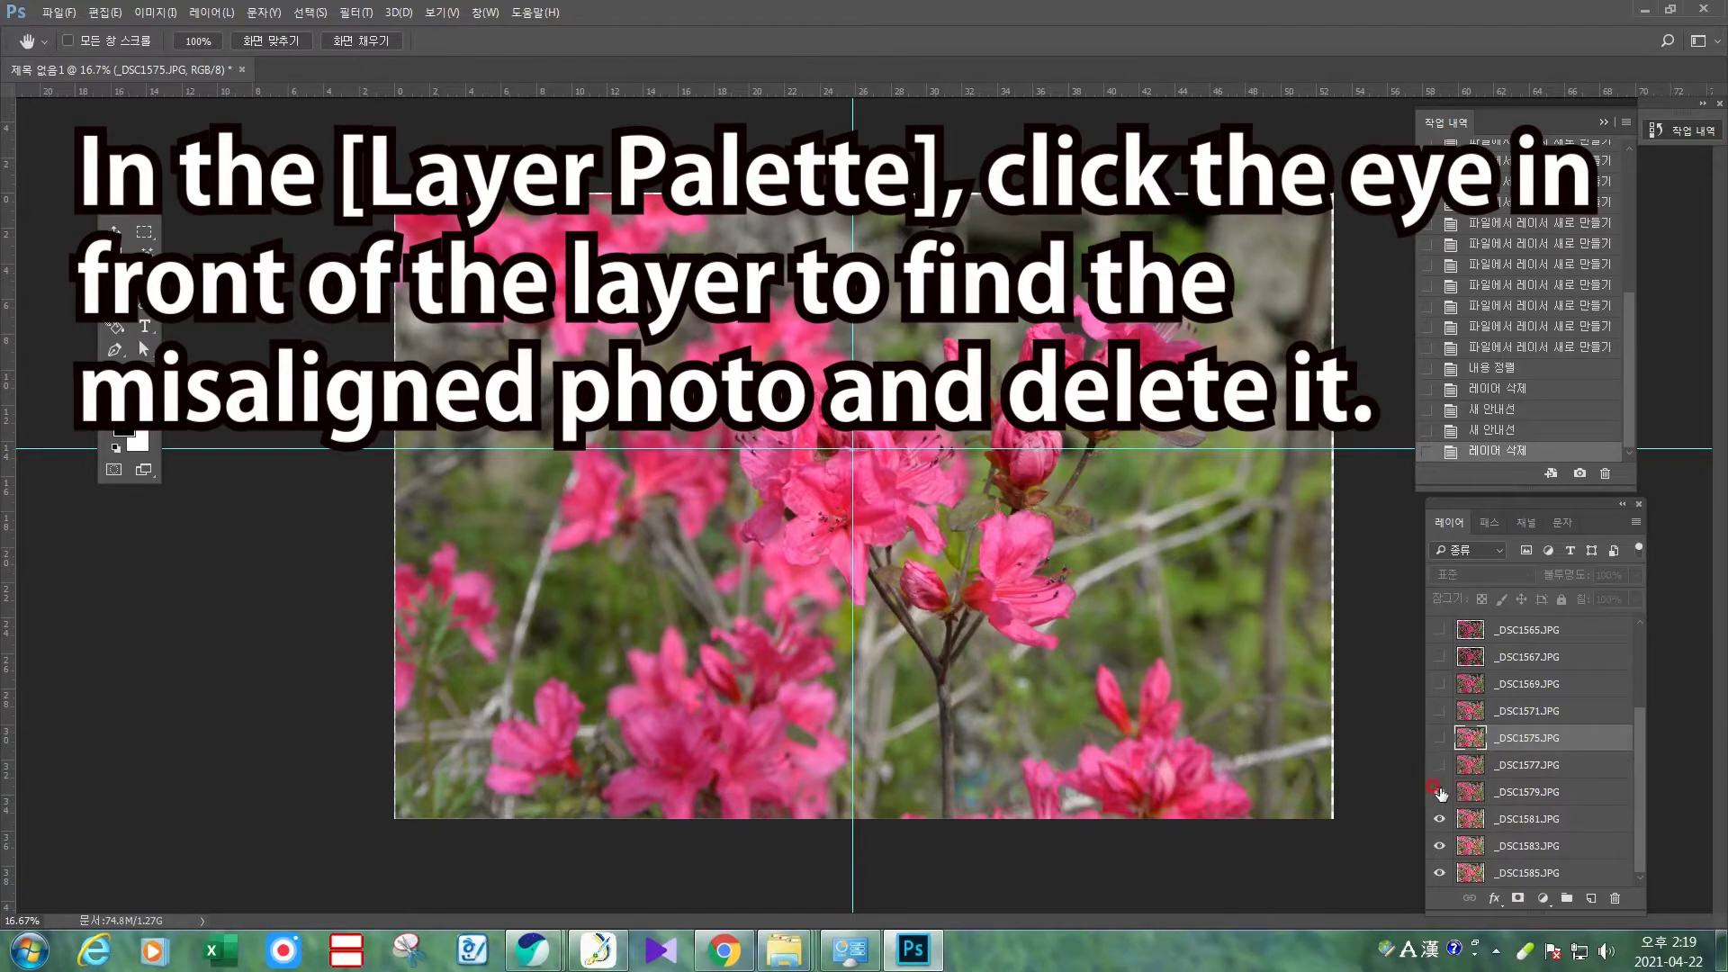
pyautogui.click(1440, 792)
pyautogui.click(1440, 793)
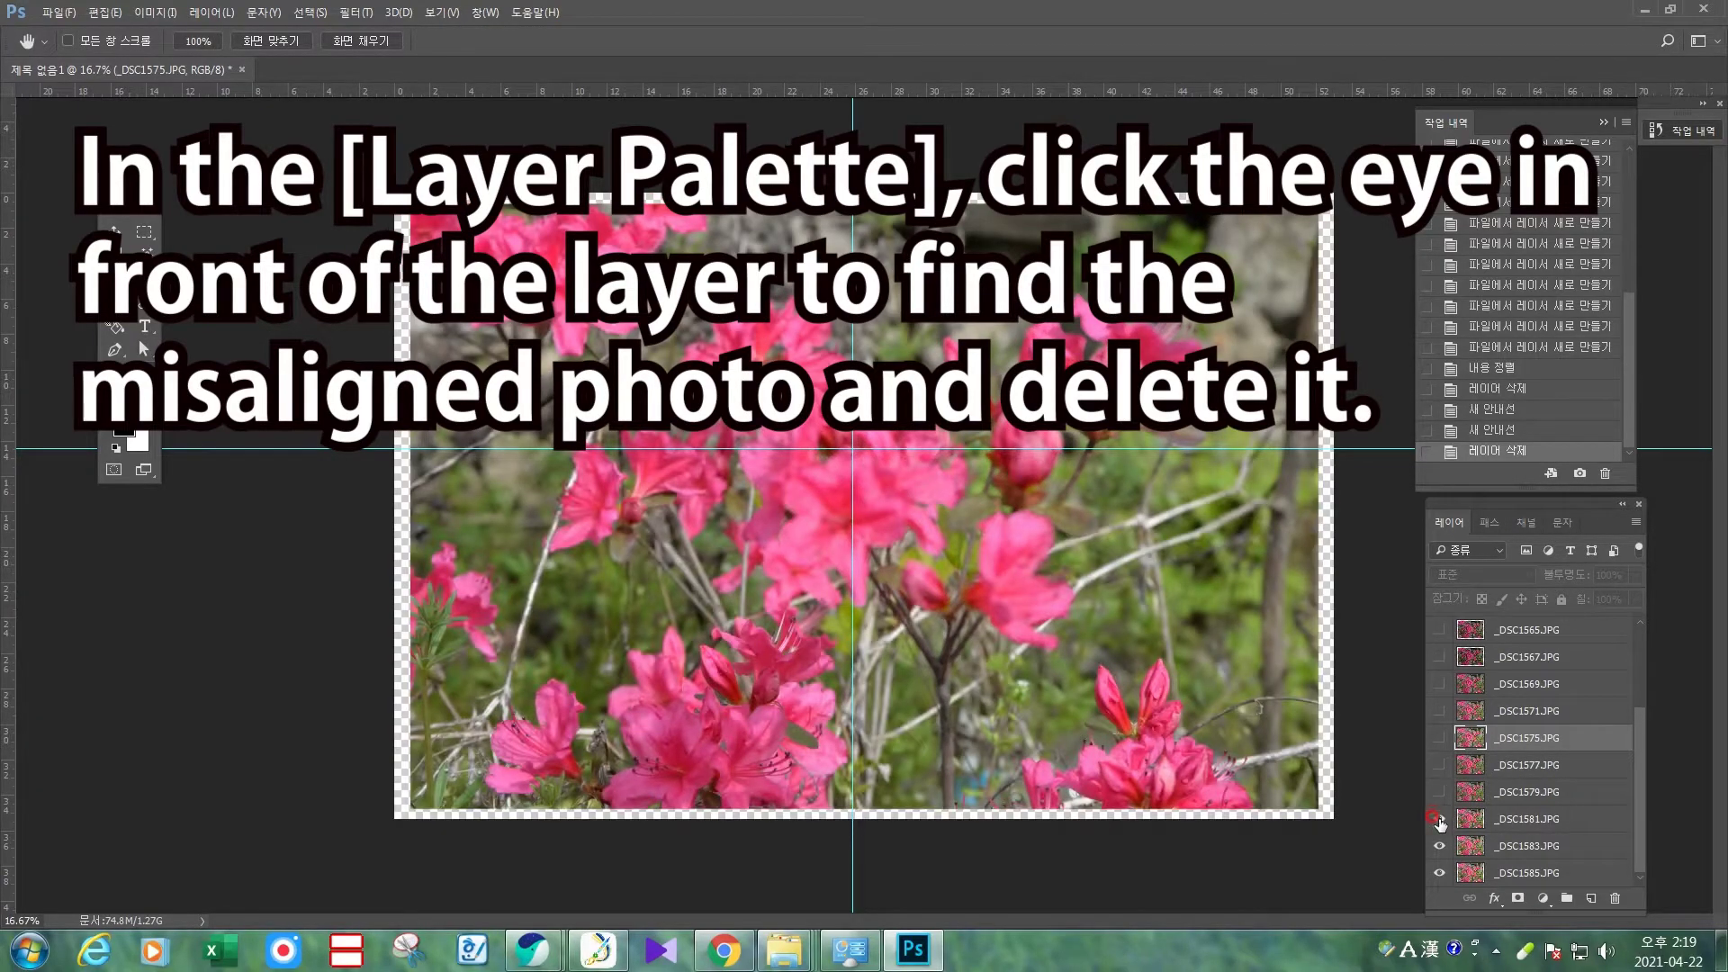
# Check _DSC1581.JPG by toggling its visibility, and delete the misaligned layers _DSC1581.JPG through _DSC1585.JPG together.
pyautogui.click(1441, 820)
pyautogui.click(1440, 820)
pyautogui.click(1528, 819)
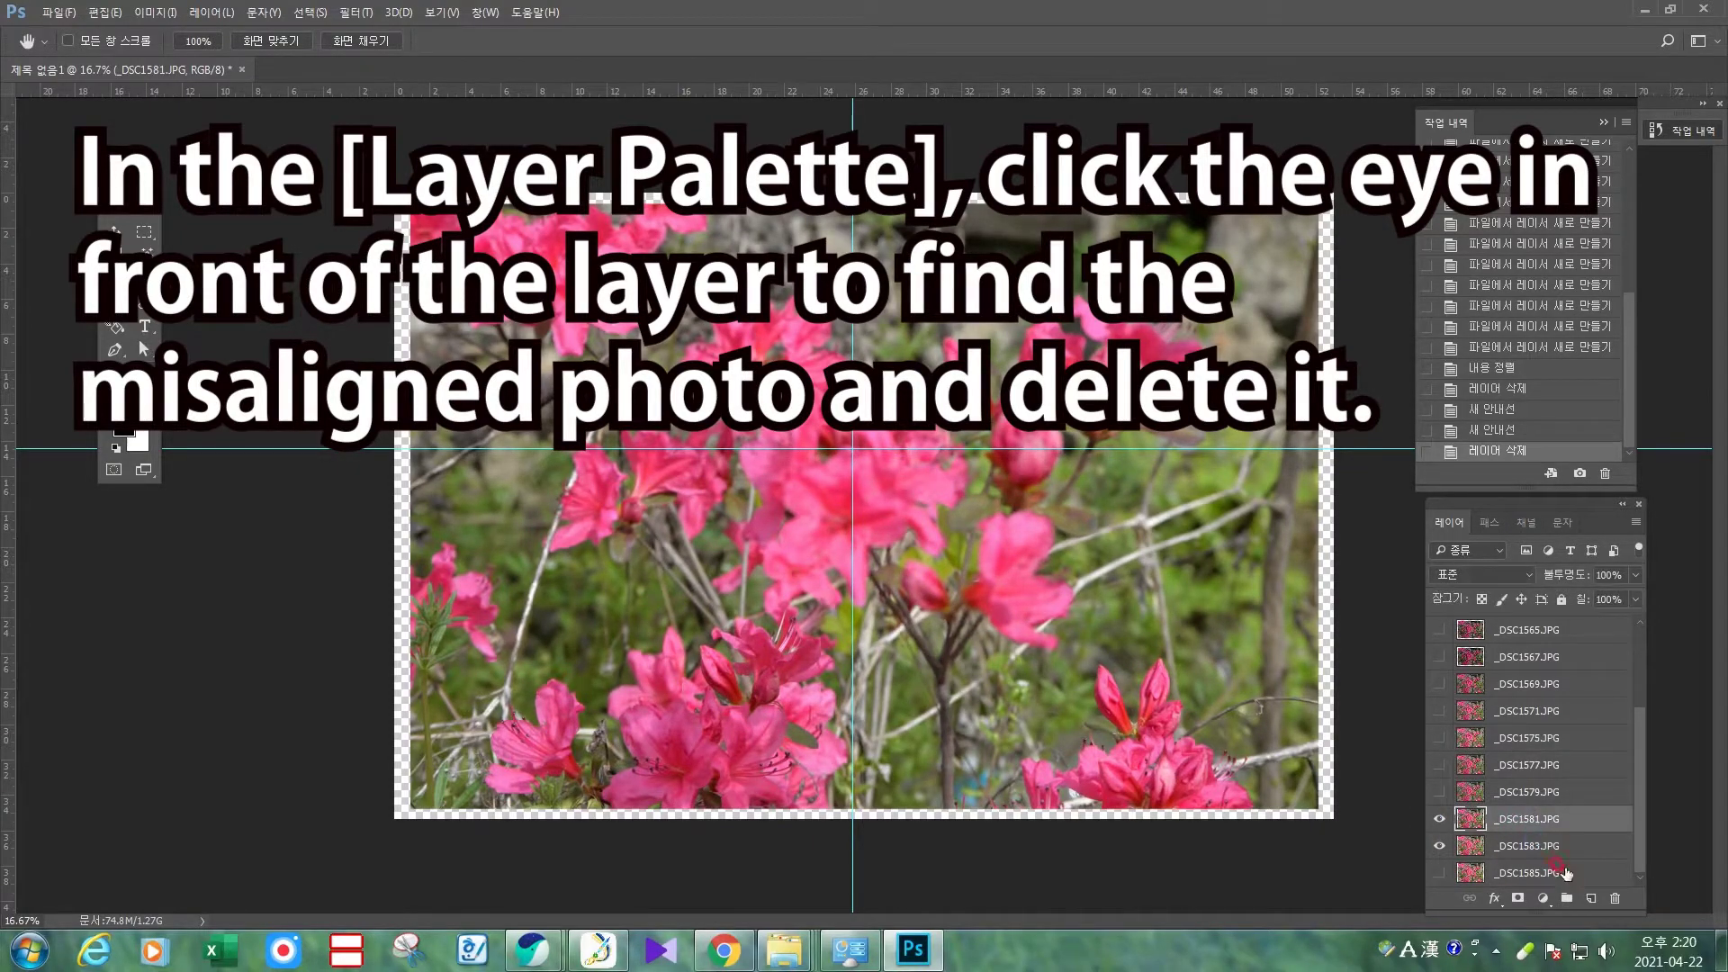
pyautogui.keyDown('shift'); pyautogui.click(1564, 871); pyautogui.keyUp('shift')
pyautogui.moveTo(1589, 866); pyautogui.dragTo(1617, 898)
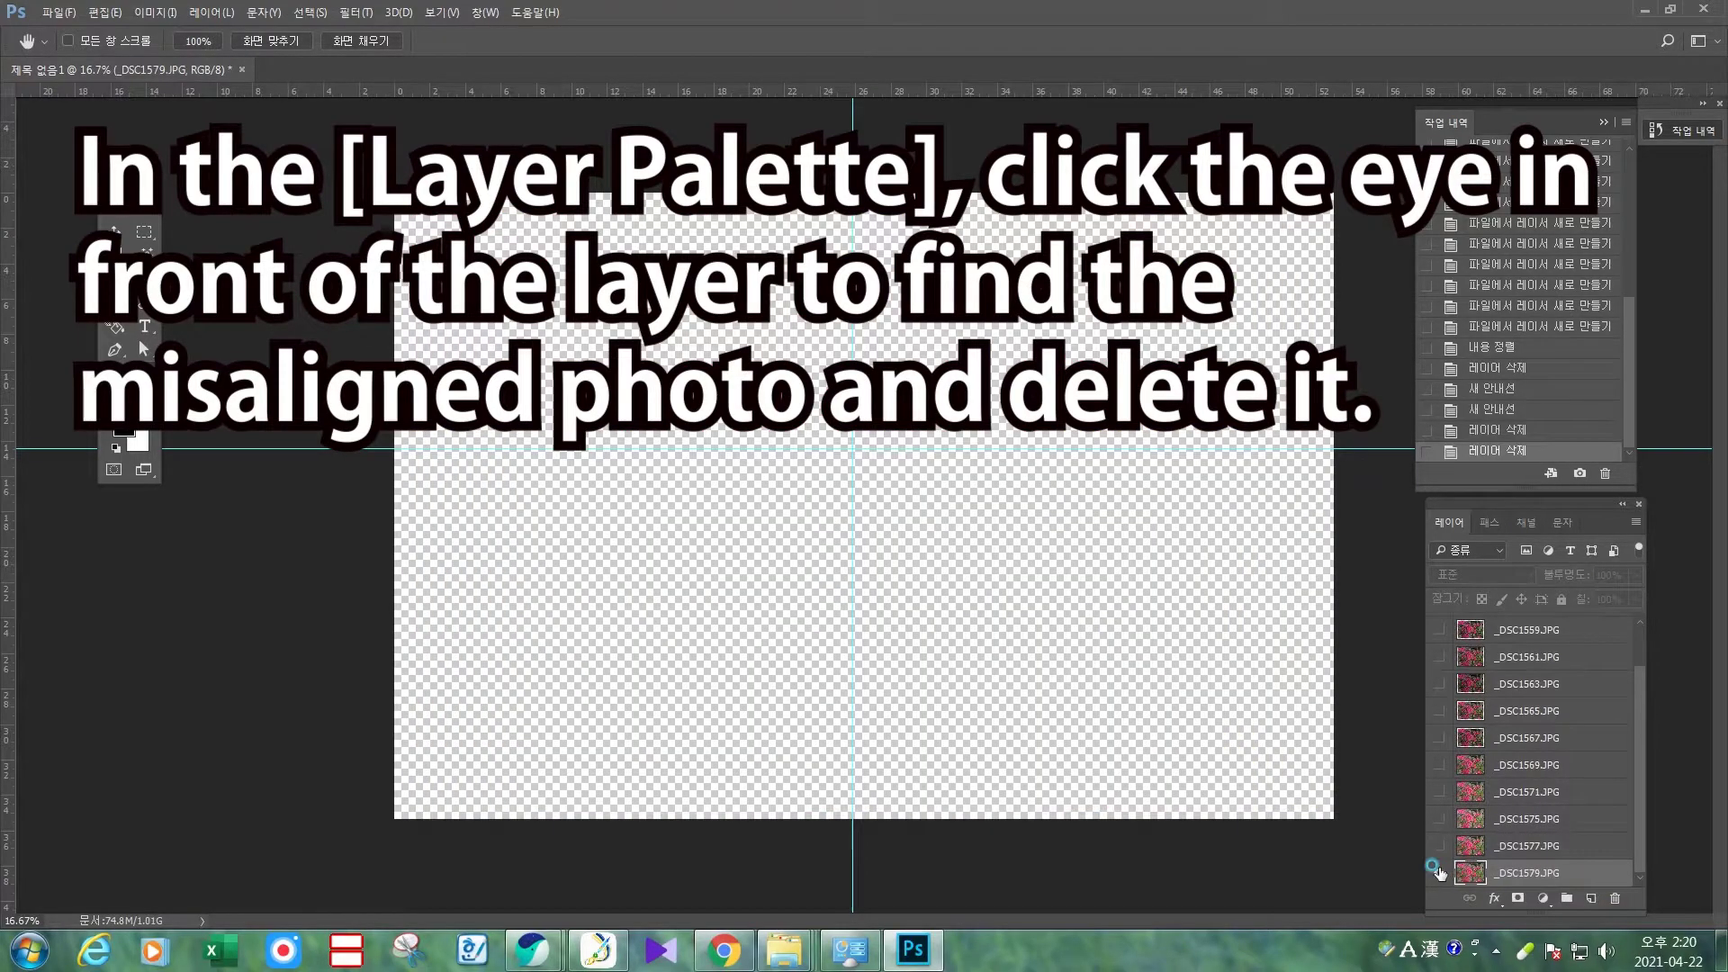
# Show _DSC1579.JPG and _DSC1577.JPG again, compare _DSC1575.JPG against them by toggling its visibility, and delete _DSC1575.JPG.
pyautogui.click(1439, 873)
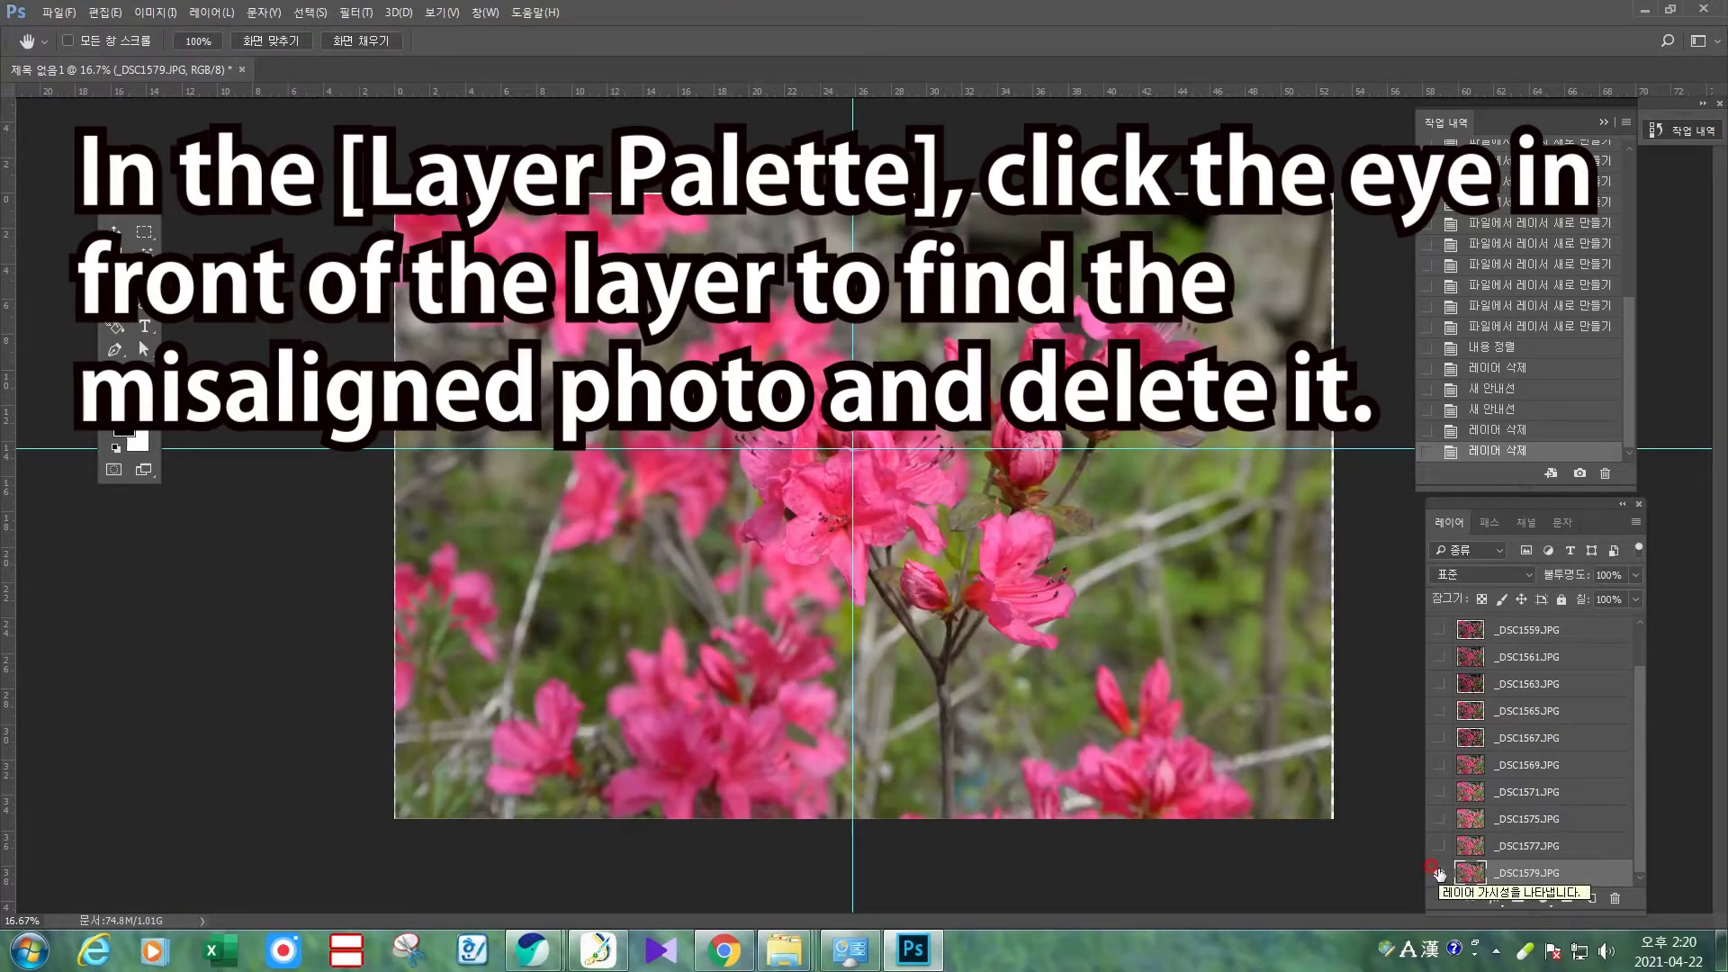
pyautogui.click(1439, 846)
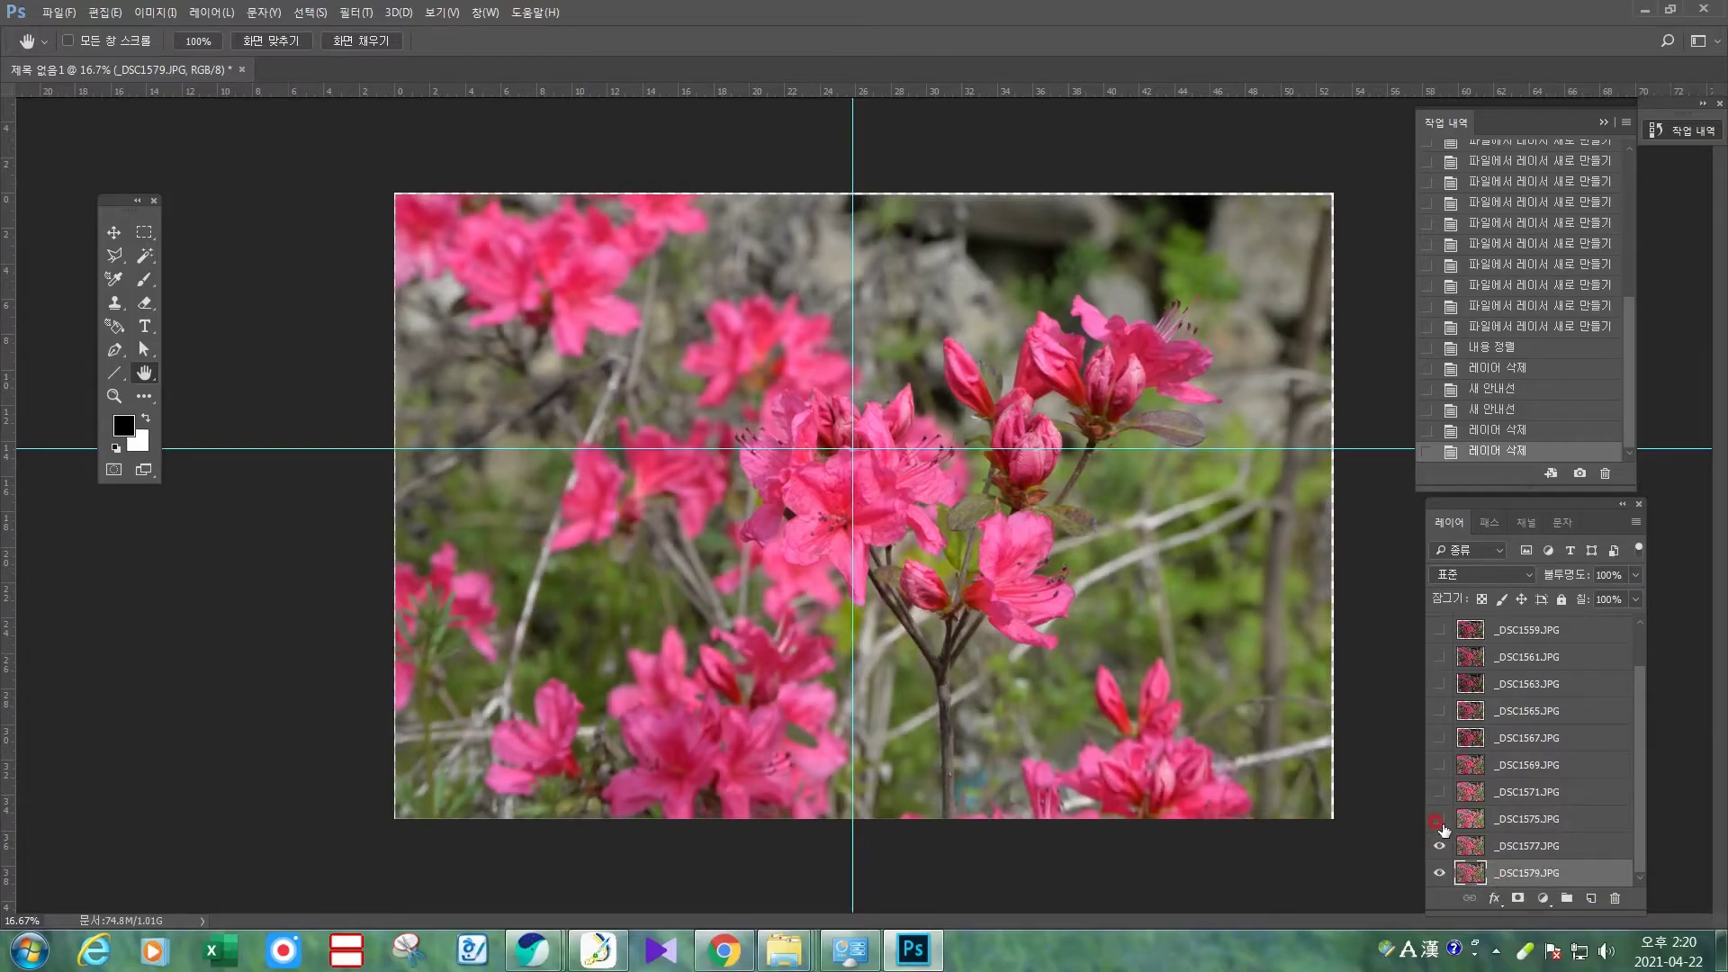
pyautogui.click(1439, 819)
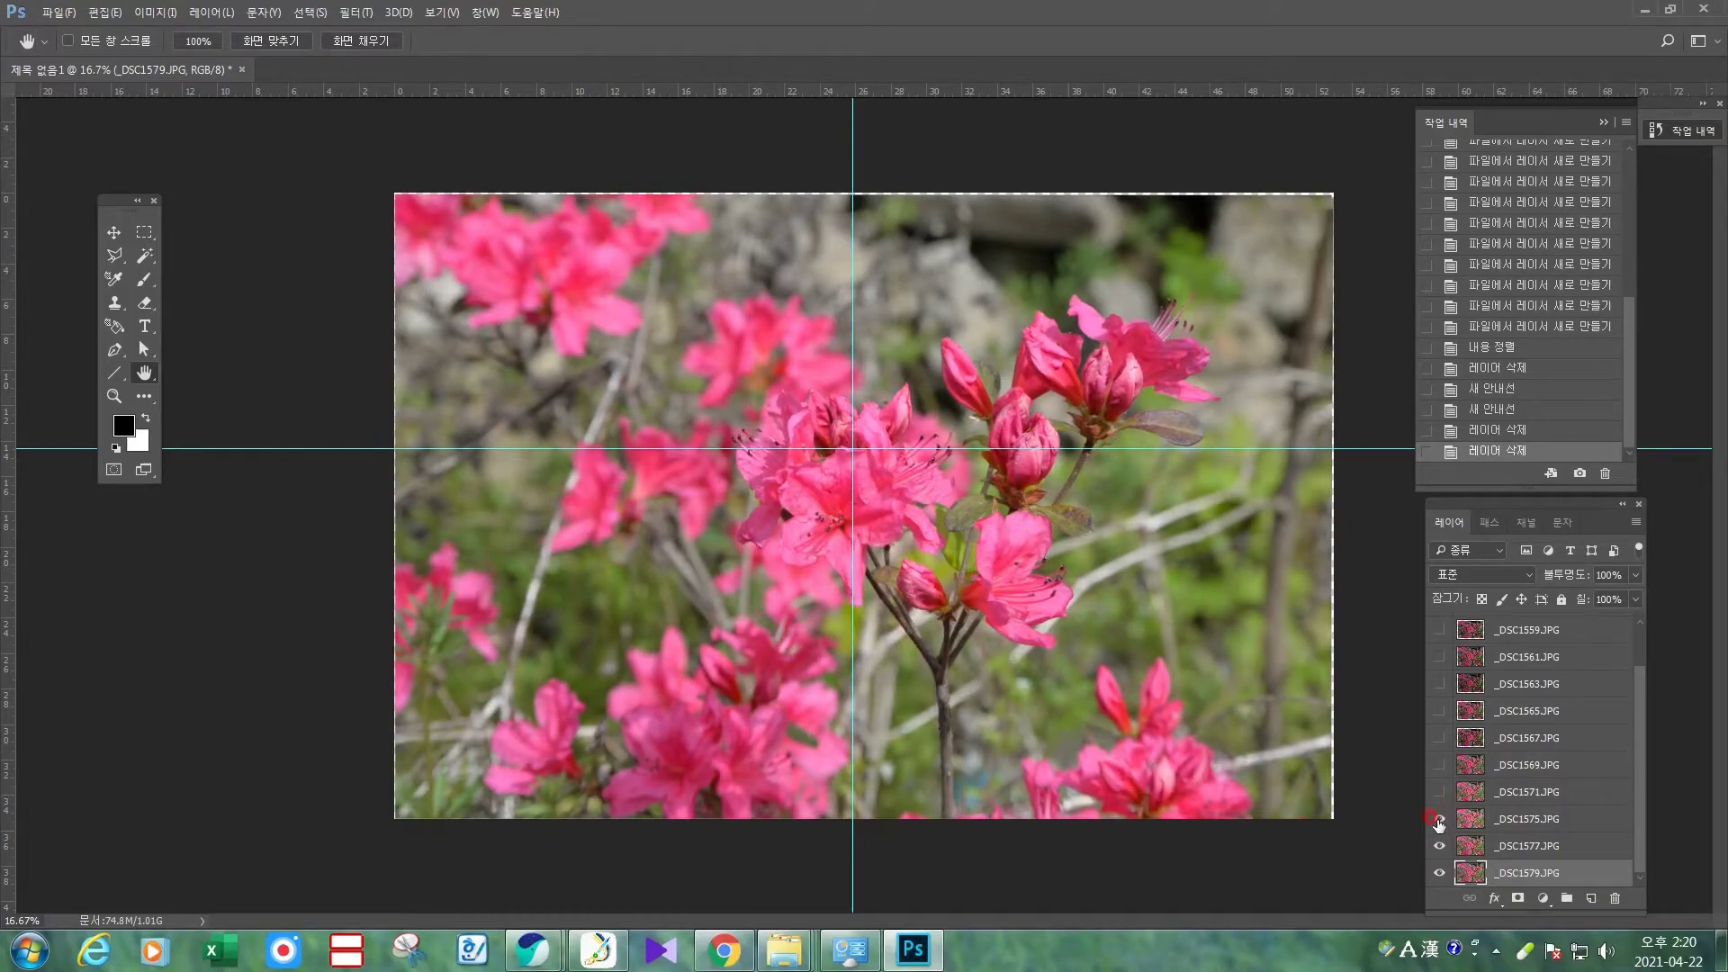
pyautogui.click(1439, 820)
pyautogui.click(1438, 820)
pyautogui.click(1438, 820)
pyautogui.click(1439, 820)
pyautogui.moveTo(1532, 824); pyautogui.dragTo(1615, 898)
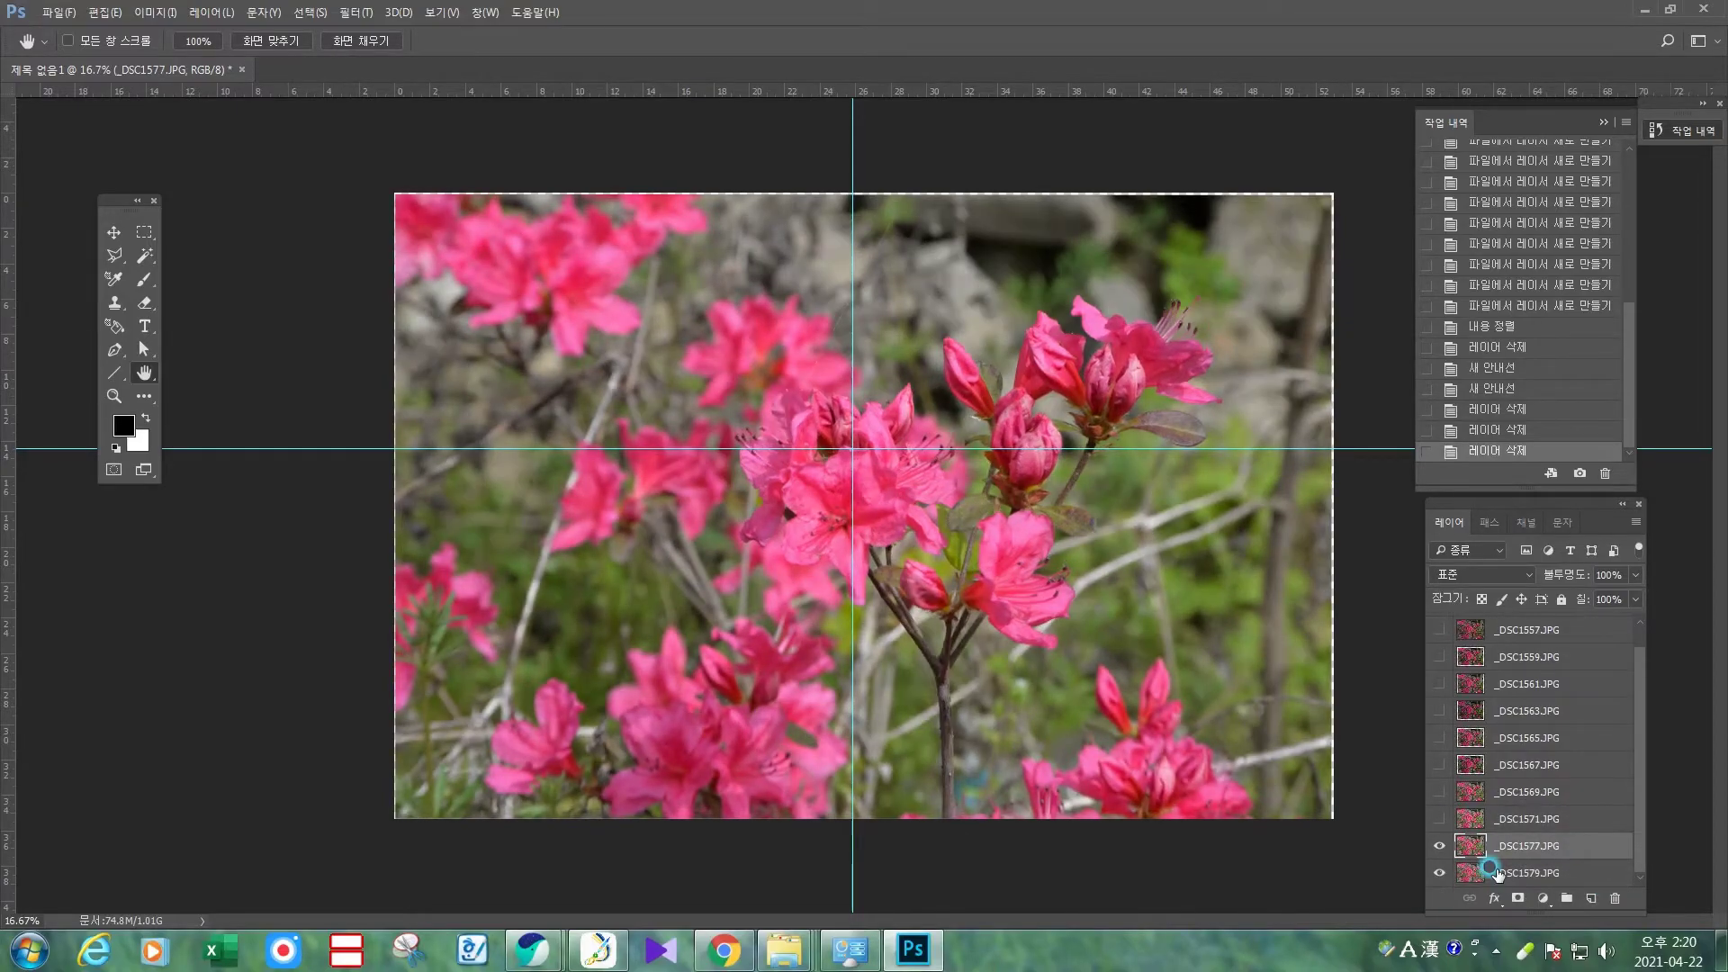
# Recheck _DSC1577.JPG, show _DSC1571.JPG and _DSC1569.JPG again, and delete the misaligned layer _DSC1567.JPG.
pyautogui.click(1437, 846)
pyautogui.click(1437, 846)
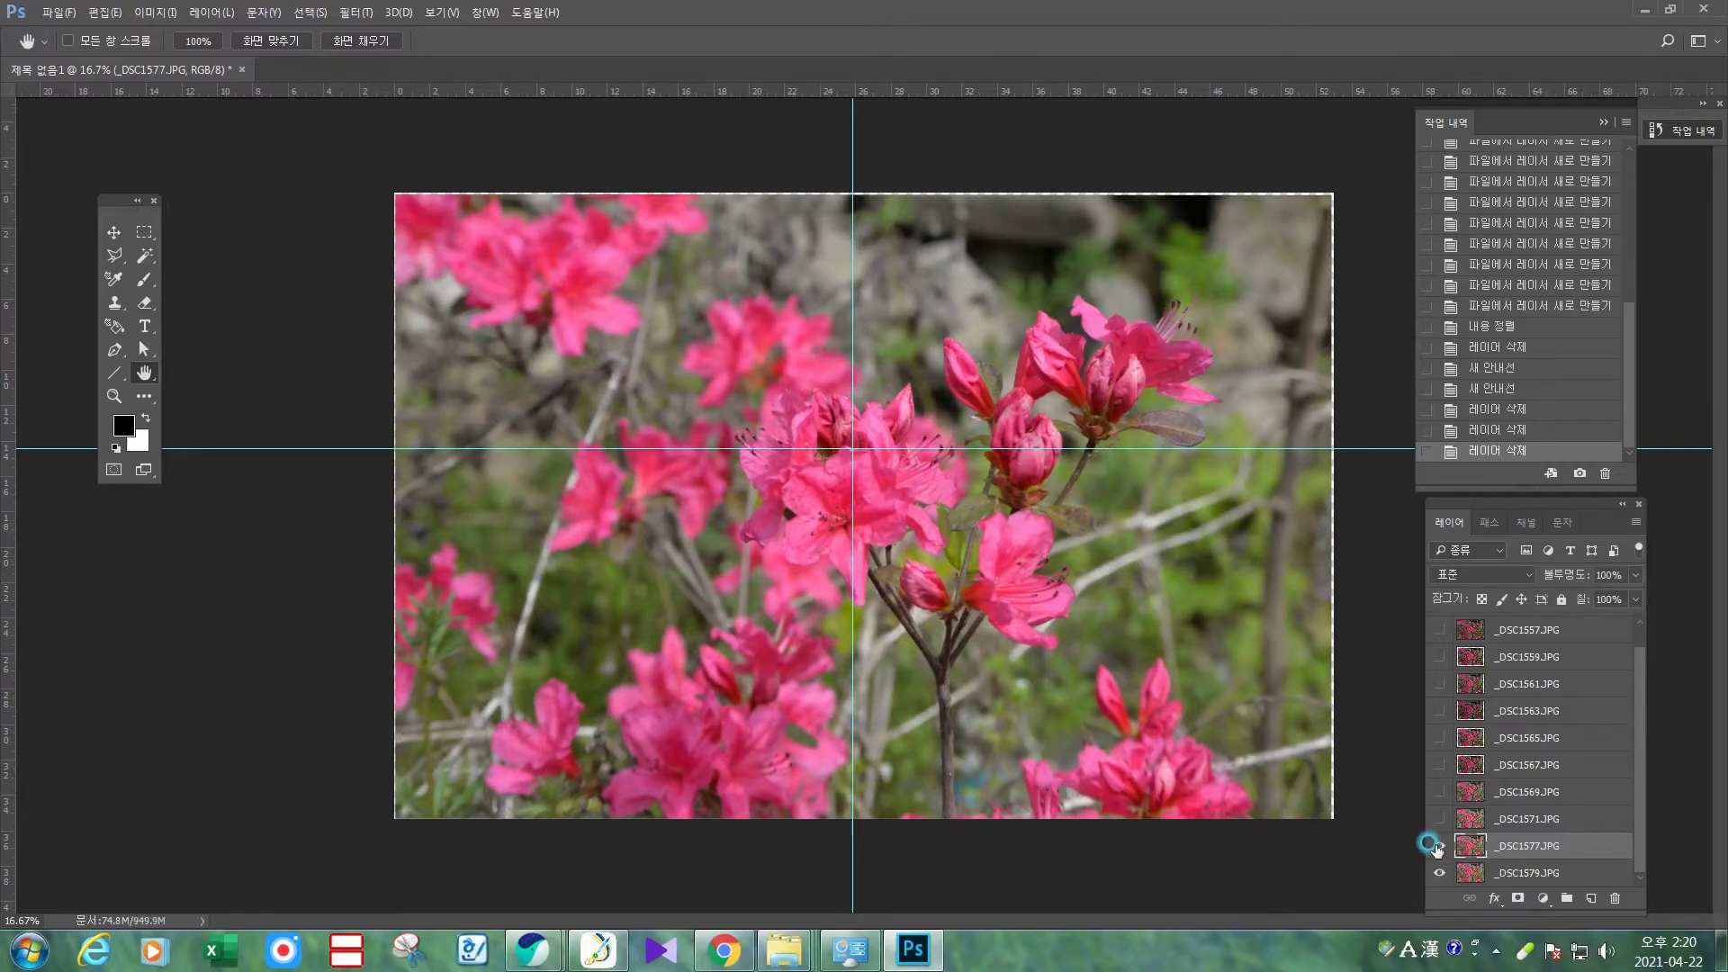
pyautogui.click(1438, 820)
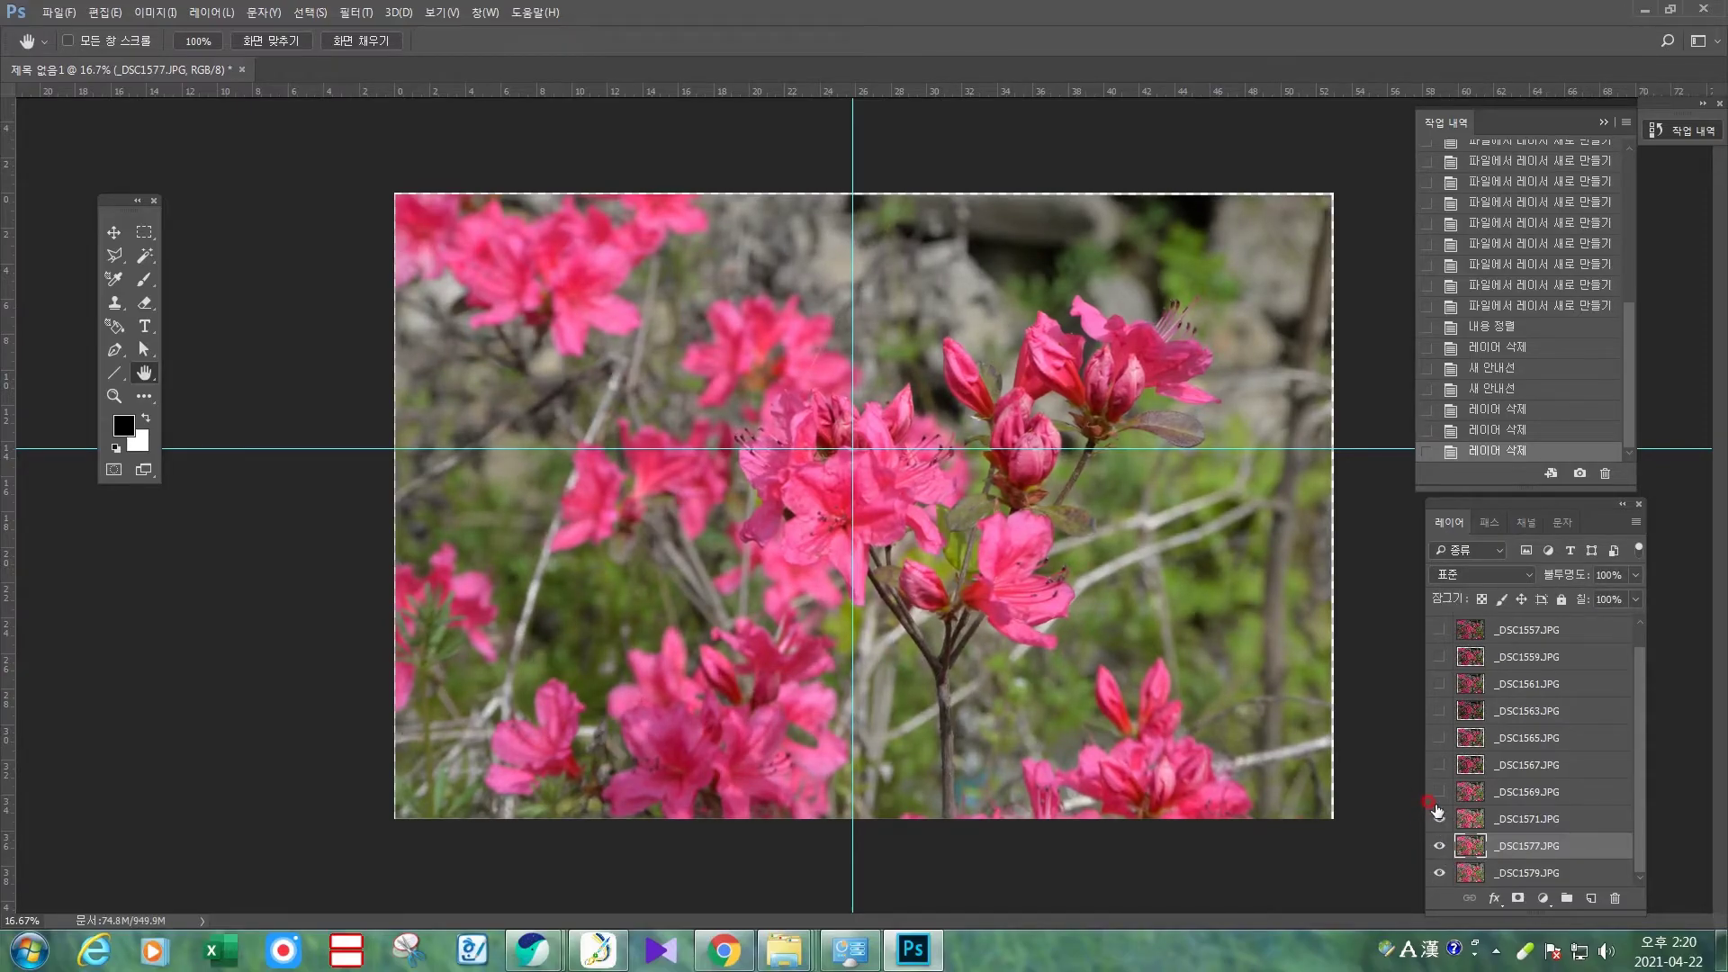
pyautogui.click(1438, 793)
pyautogui.click(1439, 765)
pyautogui.click(1438, 765)
pyautogui.click(1550, 766)
pyautogui.moveTo(1552, 768); pyautogui.dragTo(1615, 897)
# Show the remaining hidden layers again one by one, from _DSC1565.JPG up to _DSC1555.JPG.
pyautogui.click(1438, 761)
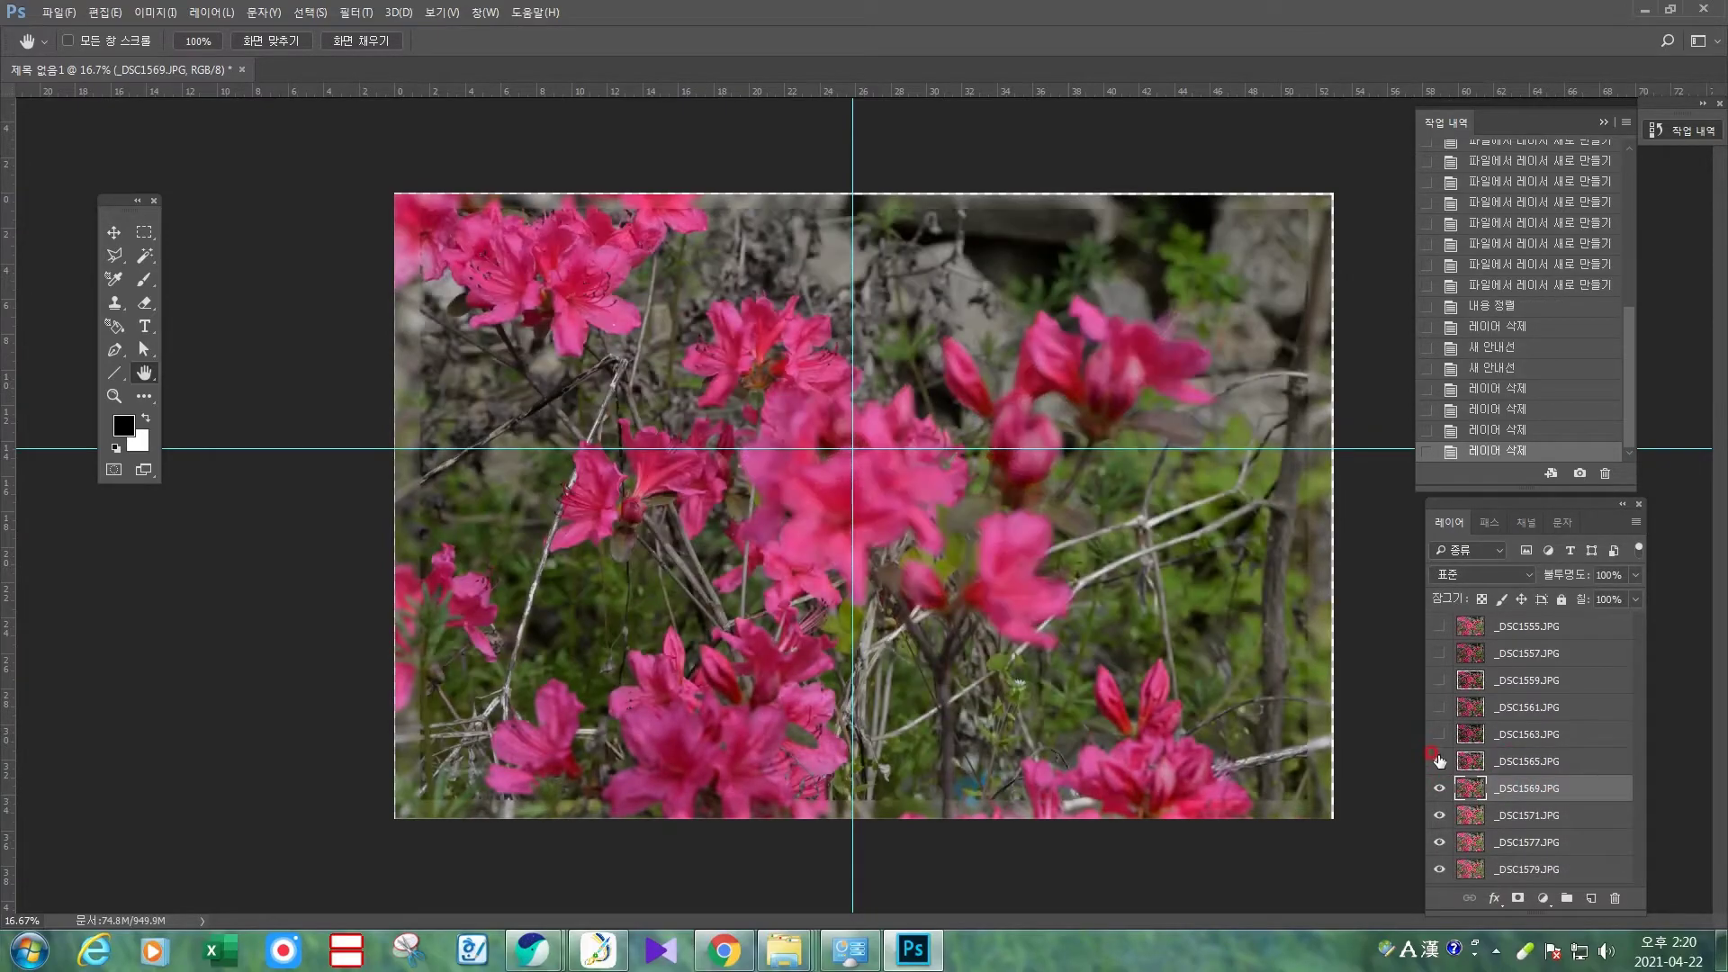
pyautogui.click(1438, 735)
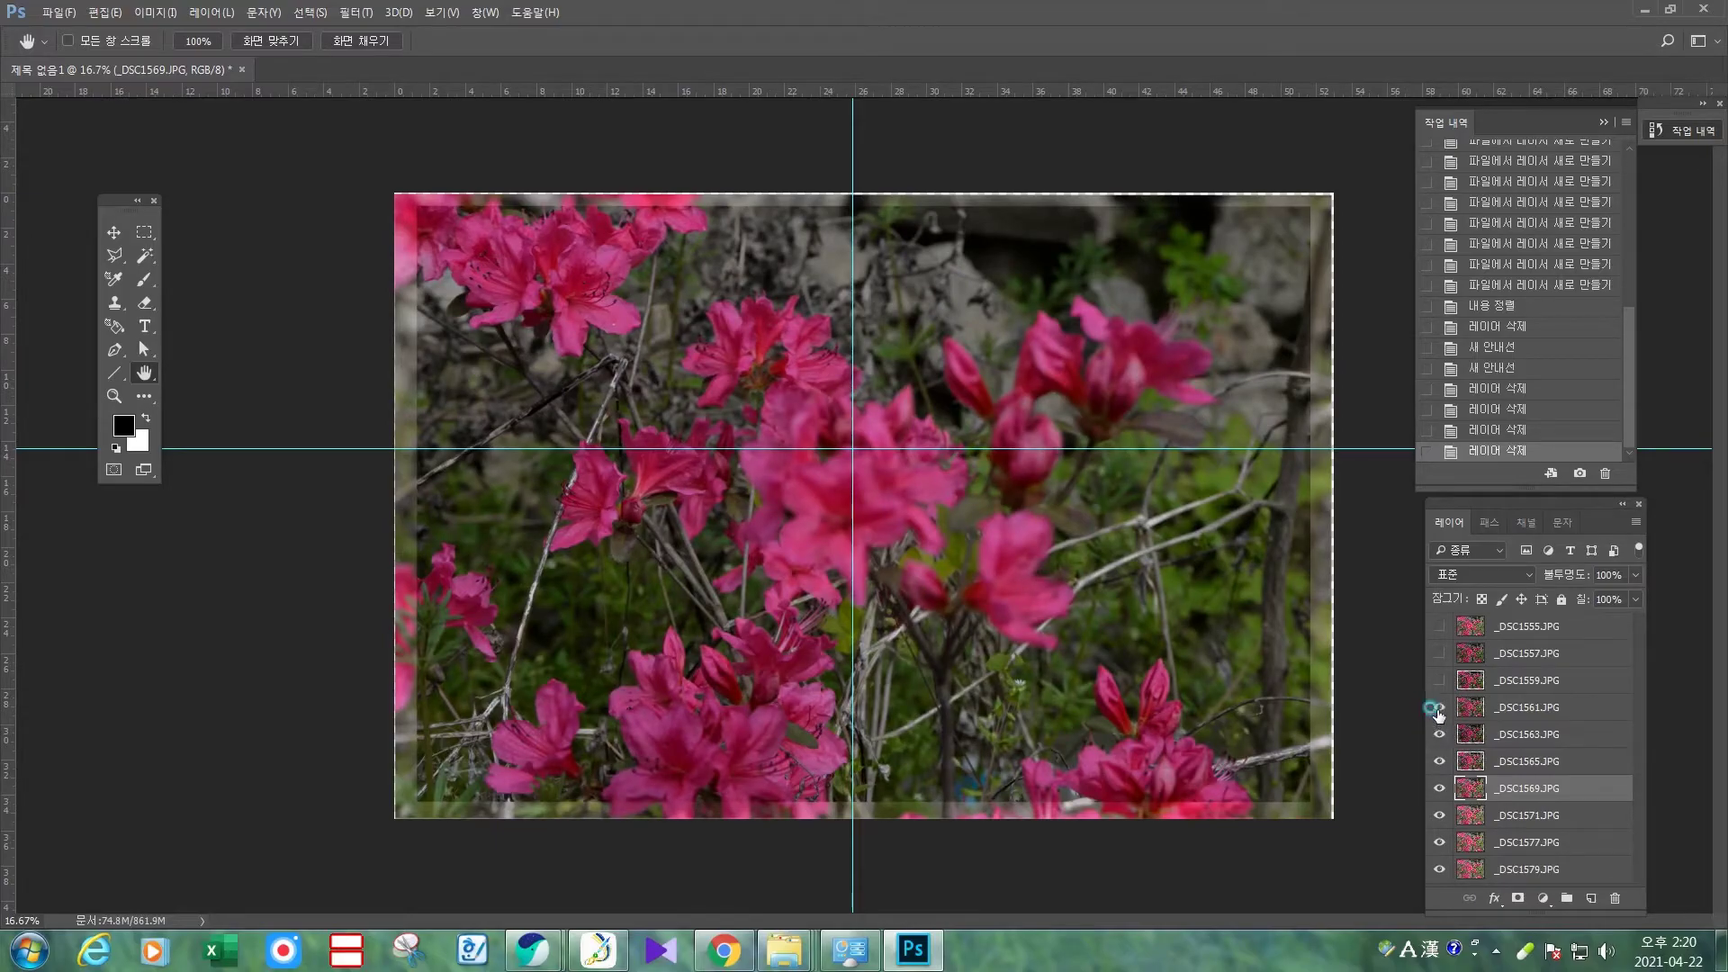
pyautogui.click(1439, 709)
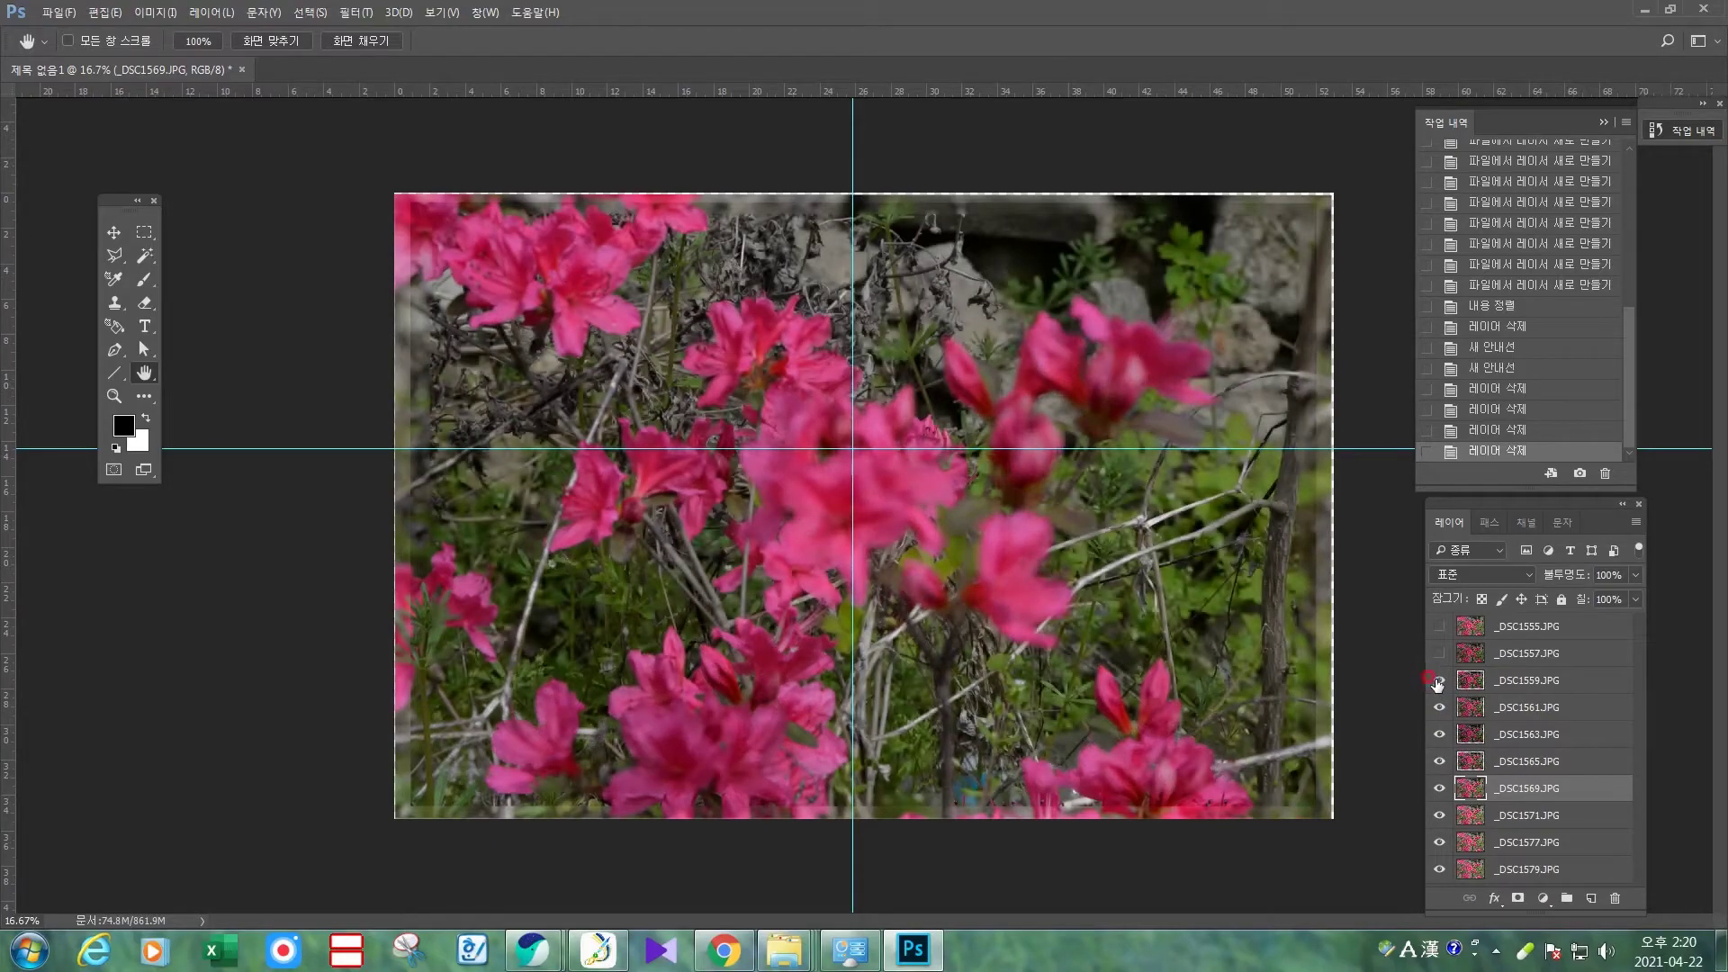
pyautogui.click(1439, 652)
pyautogui.click(1438, 625)
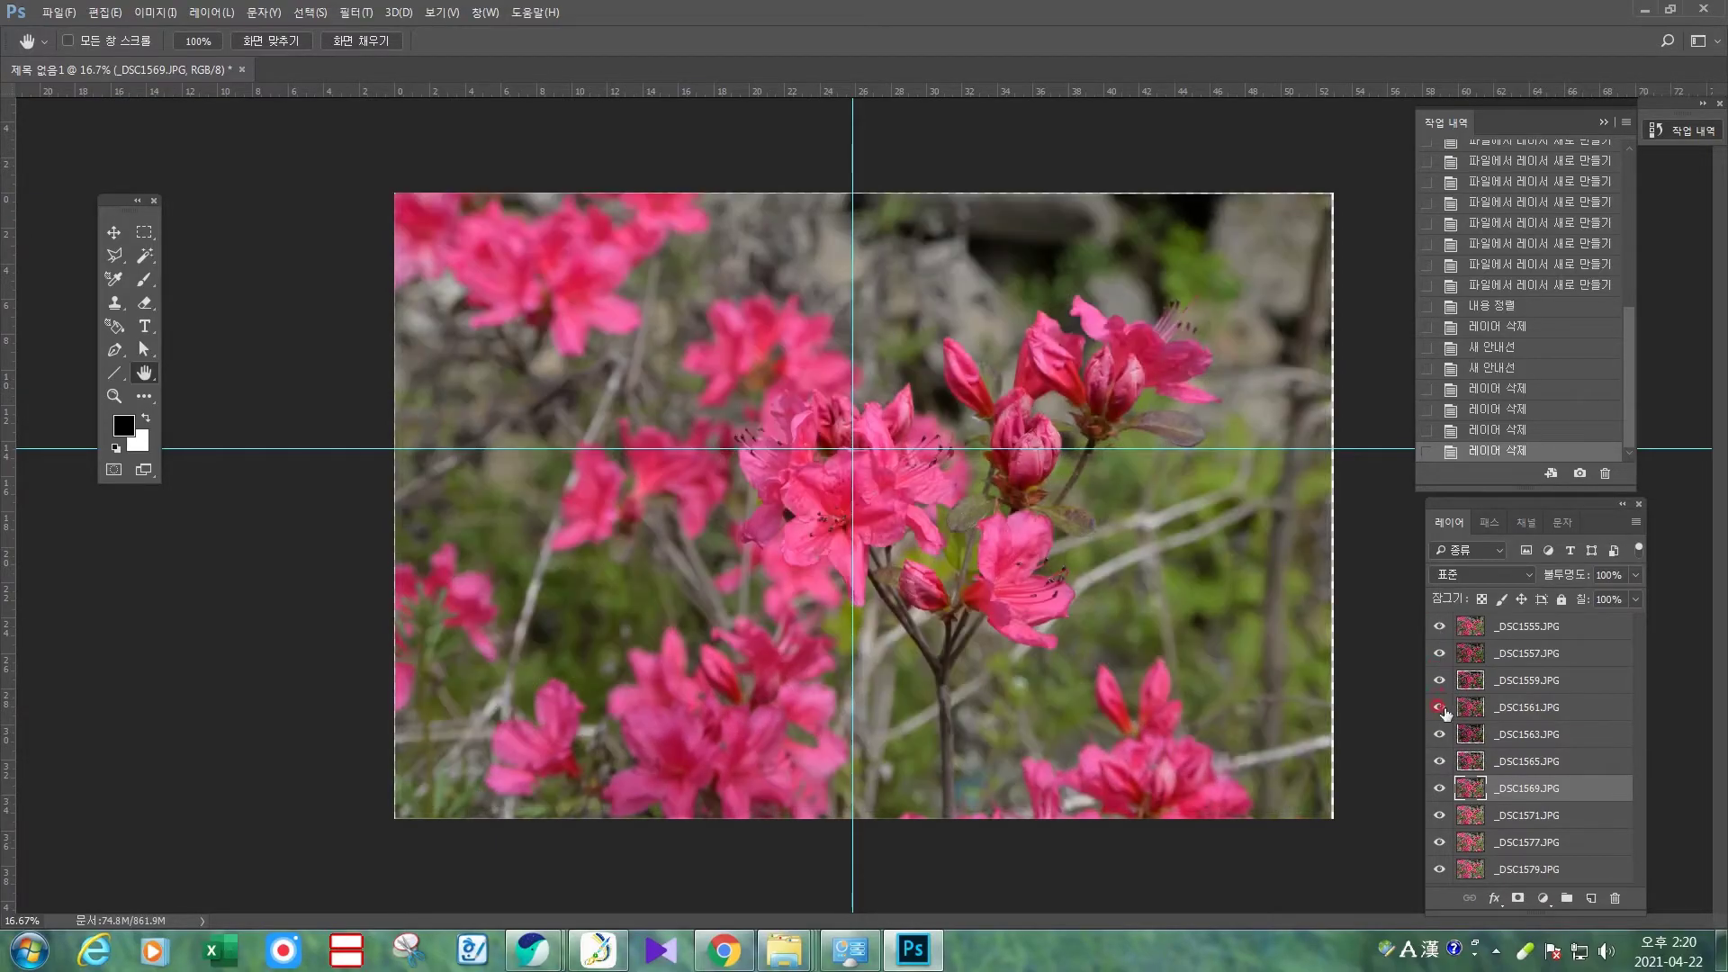
# Select all layers and auto-blend them as an image stack with seamless tones and colours and content-aware fill of transparent areas.
pyautogui.click(1497, 636)
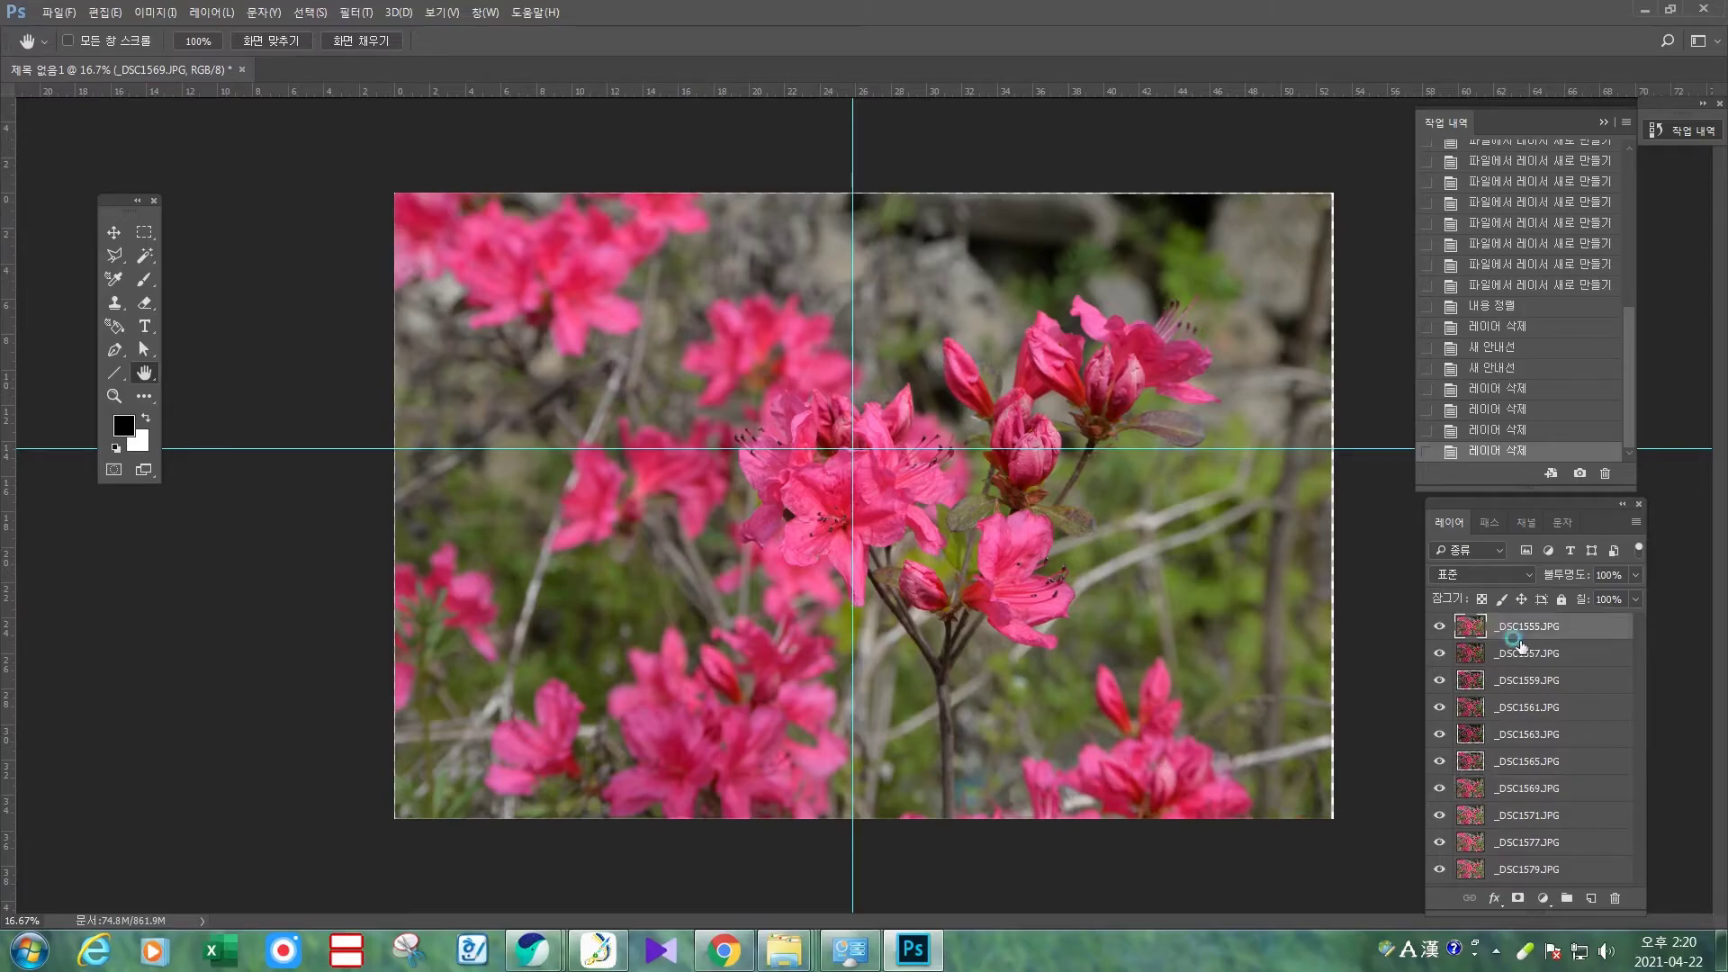
pyautogui.keyDown('shift'); pyautogui.click(1539, 870); pyautogui.keyUp('shift')
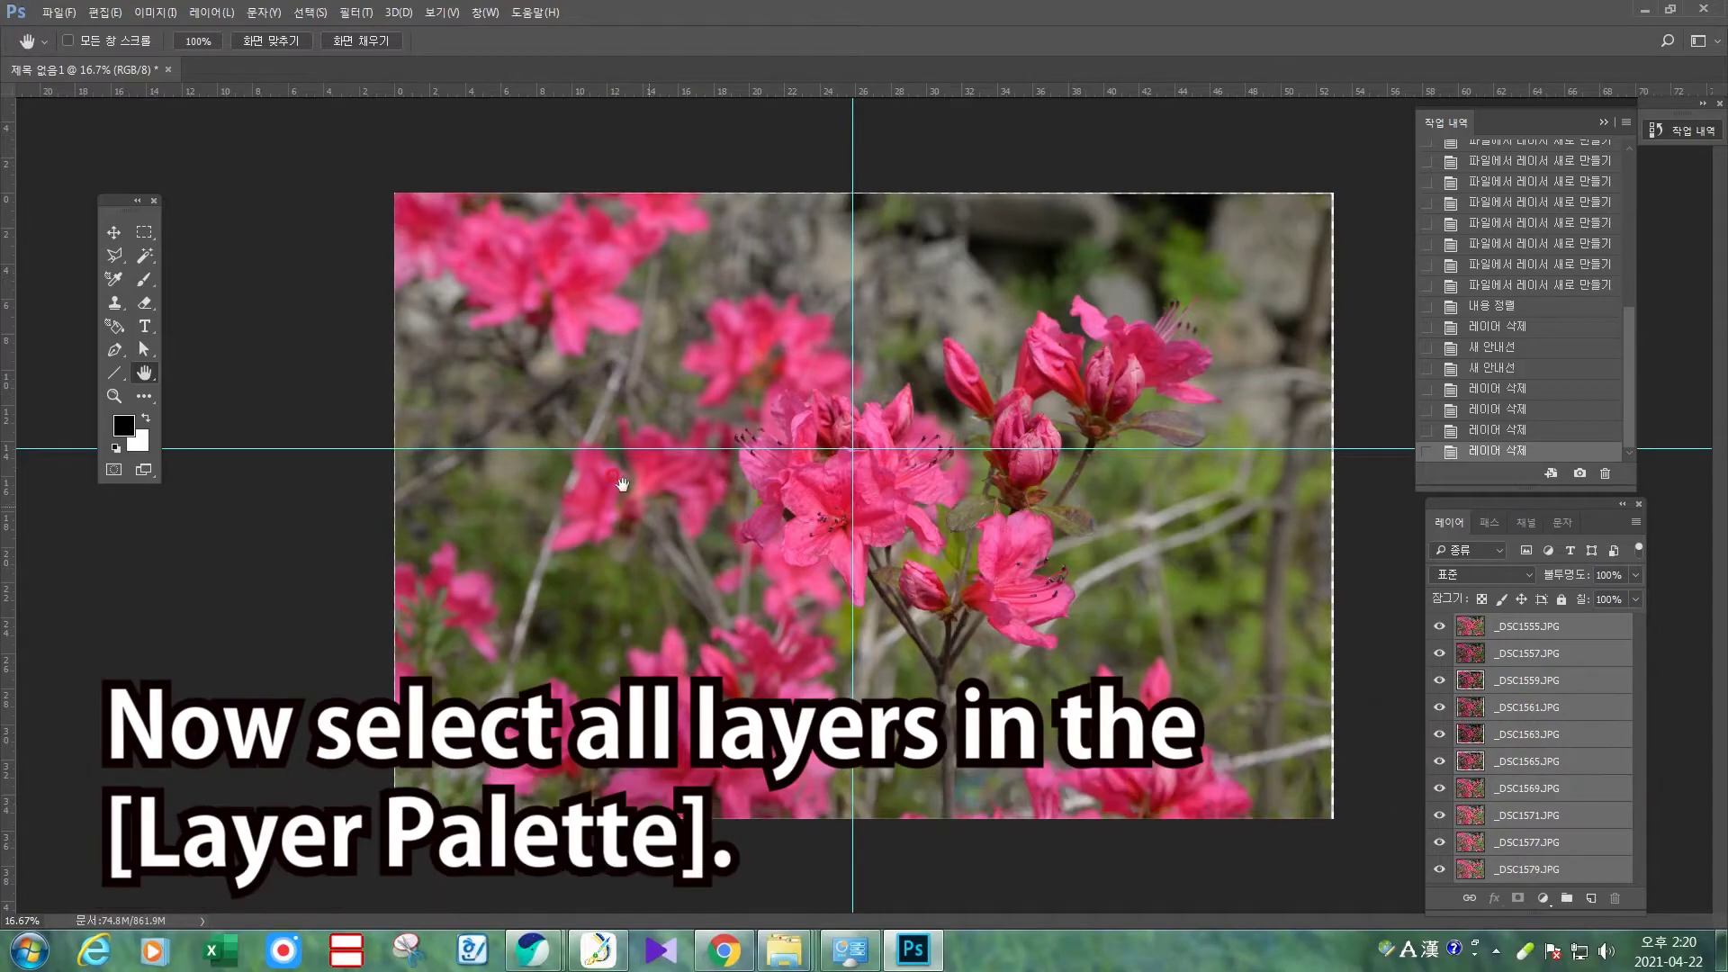
pyautogui.click(105, 13)
pyautogui.click(200, 646)
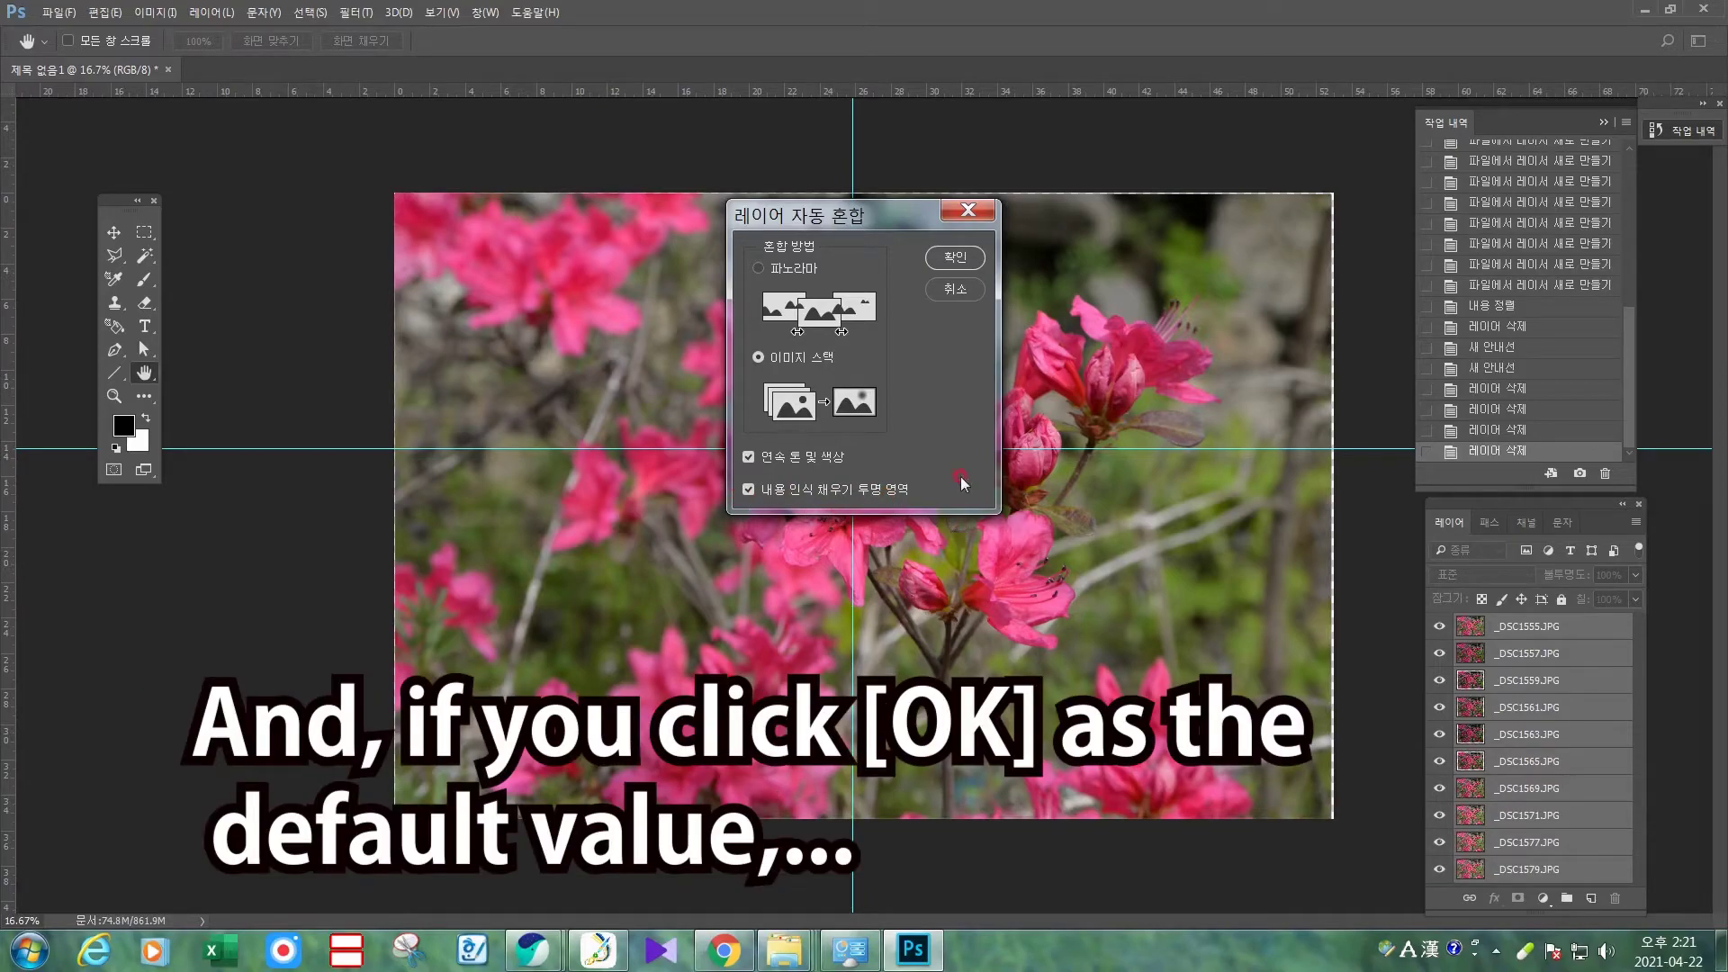
pyautogui.click(948, 258)
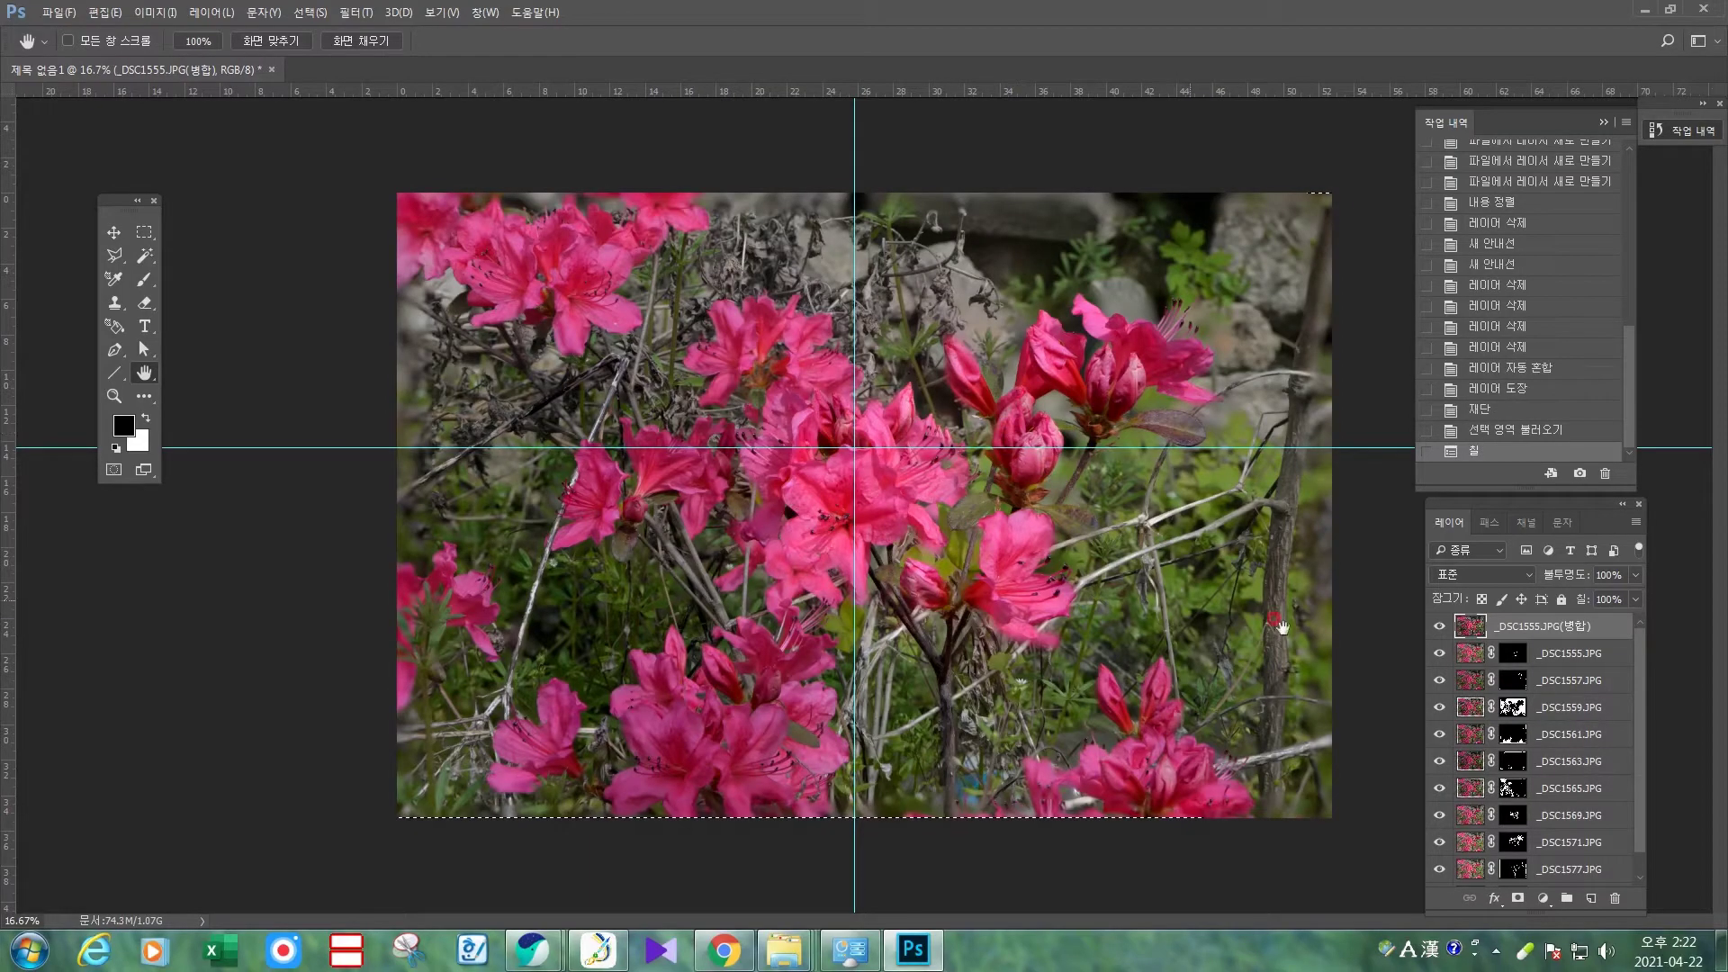
# Flatten all the blended layers into a single background layer and clear the selection.
pyautogui.click(1439, 625)
pyautogui.click(1636, 523)
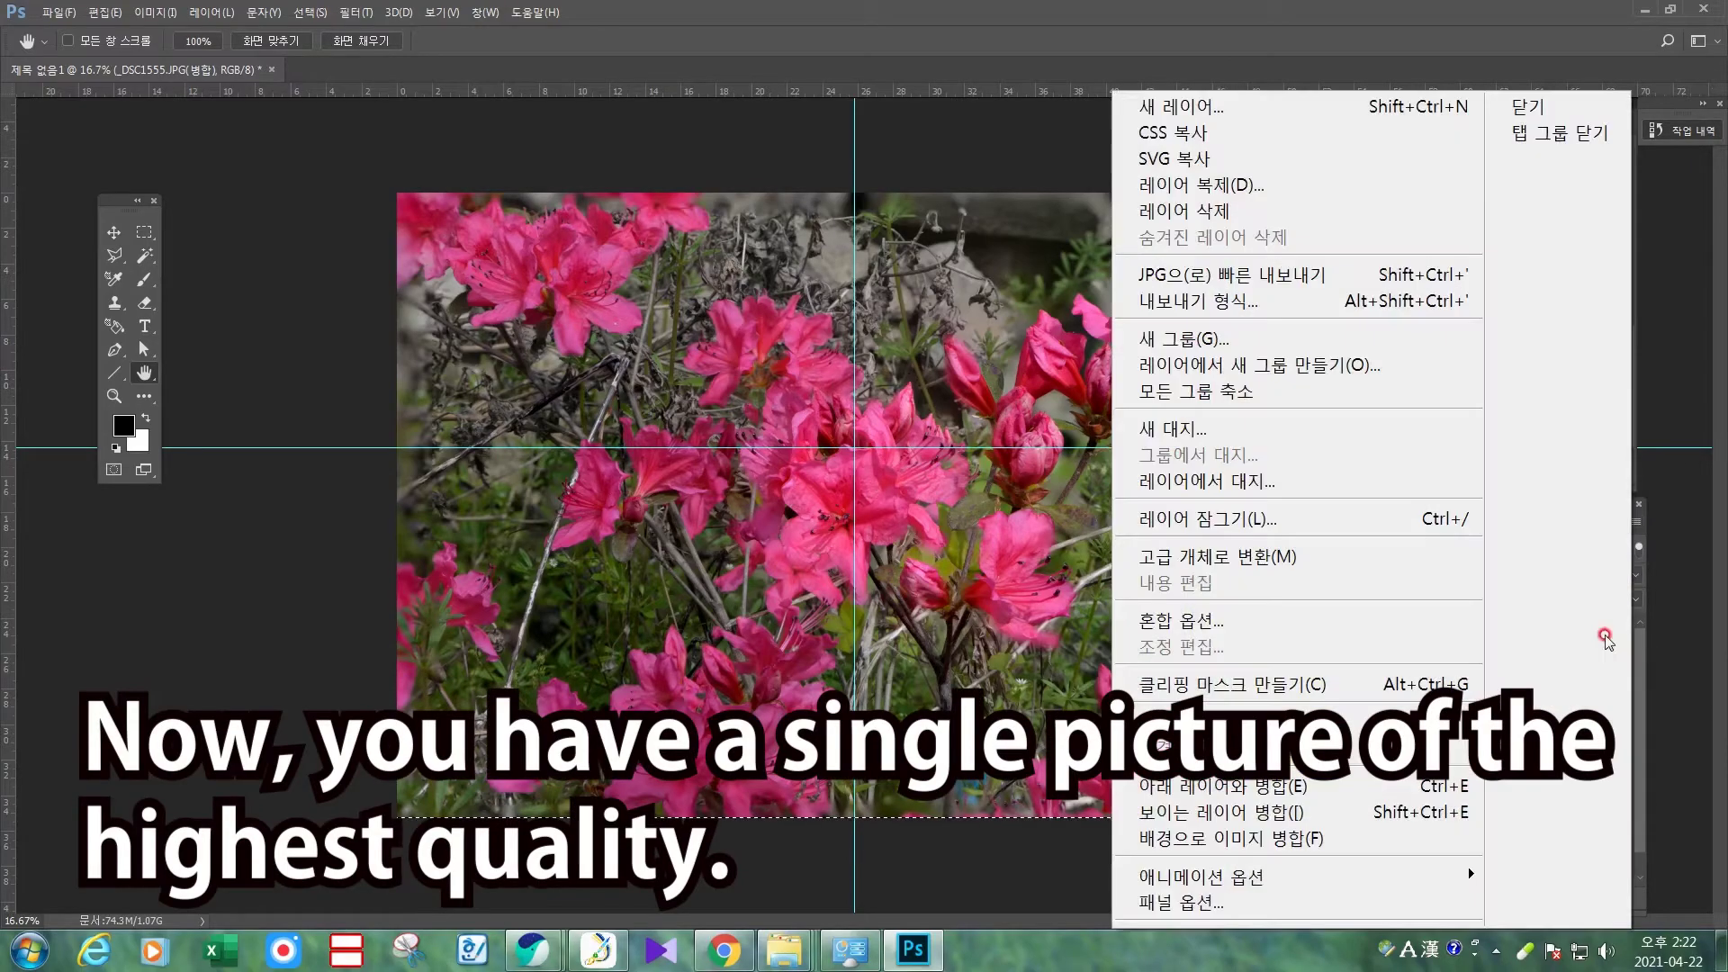
pyautogui.click(1293, 839)
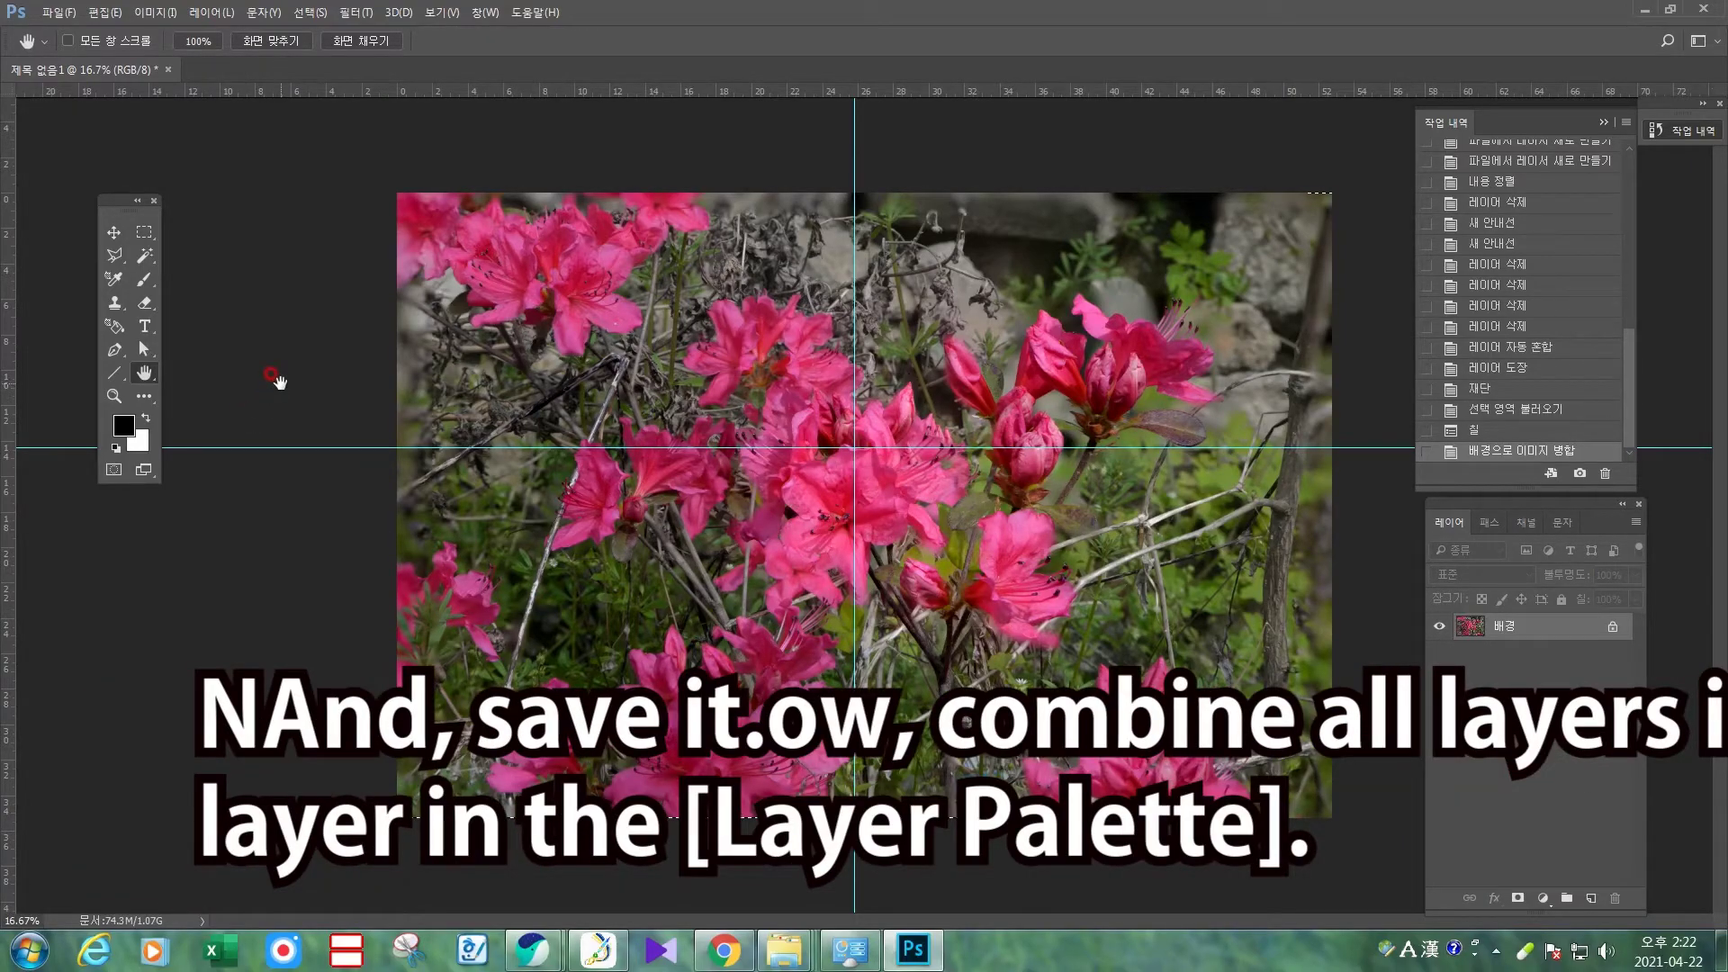
pyautogui.hotkey('ctrl', 'd')
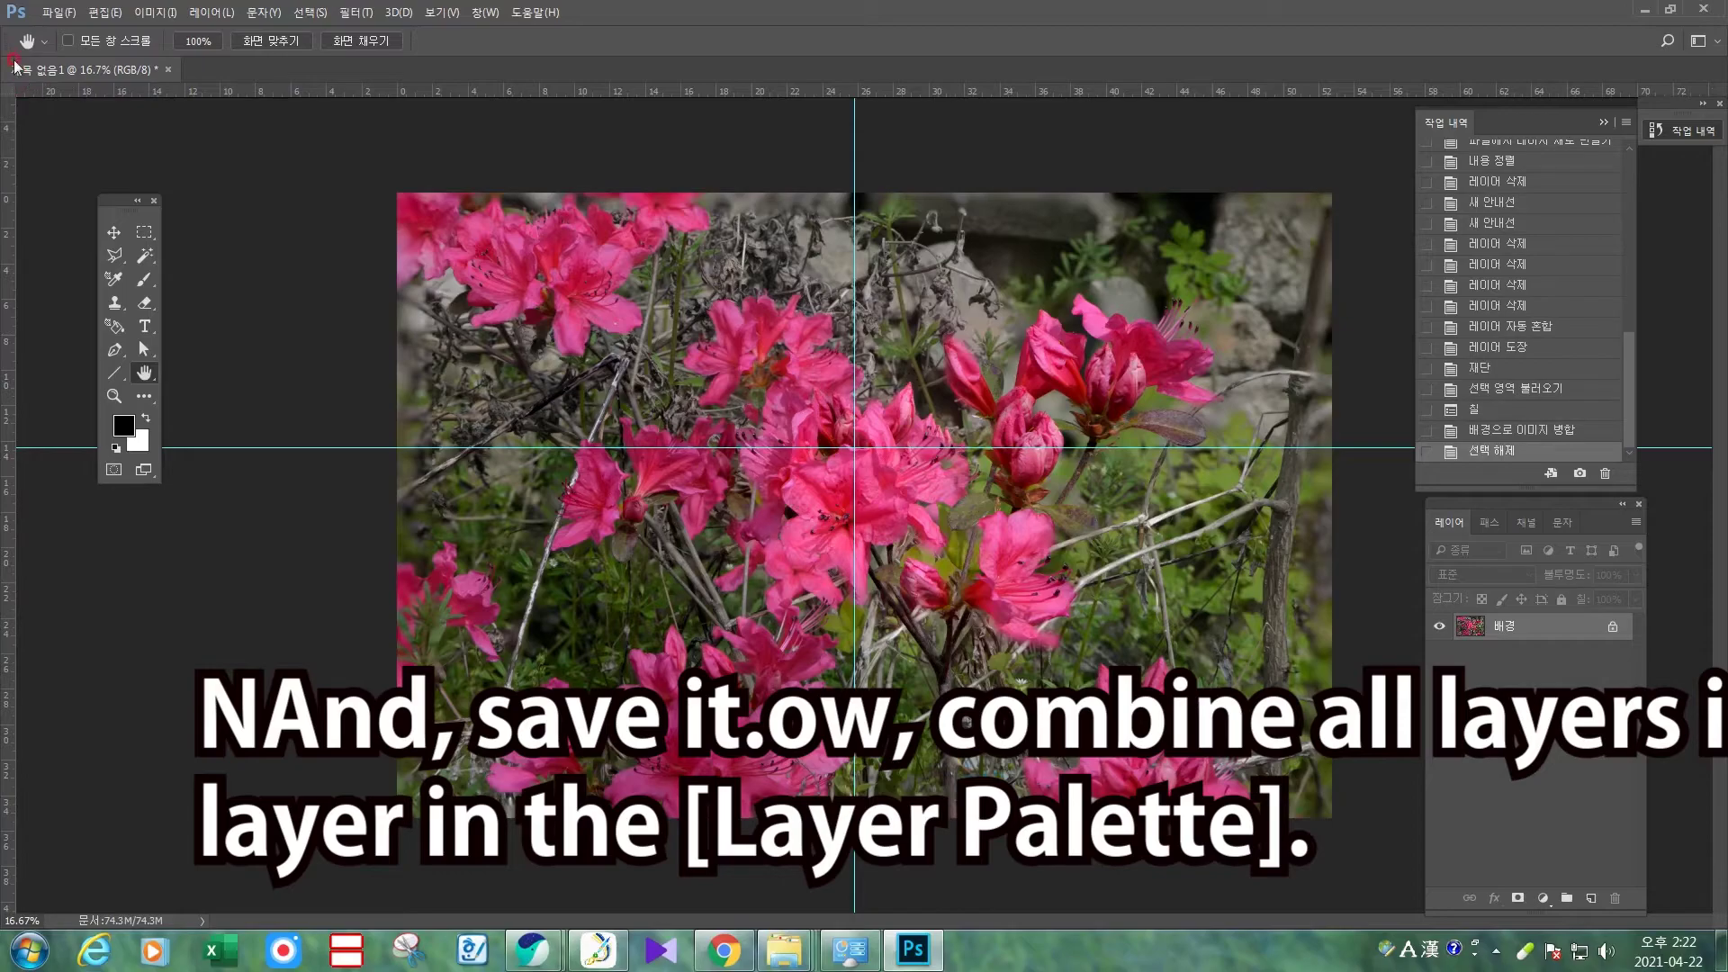
# Save the flattened image as the JPEG file 제목 없음1.JPG in the 2차 folder, and close the document.
pyautogui.click(56, 13)
pyautogui.click(162, 310)
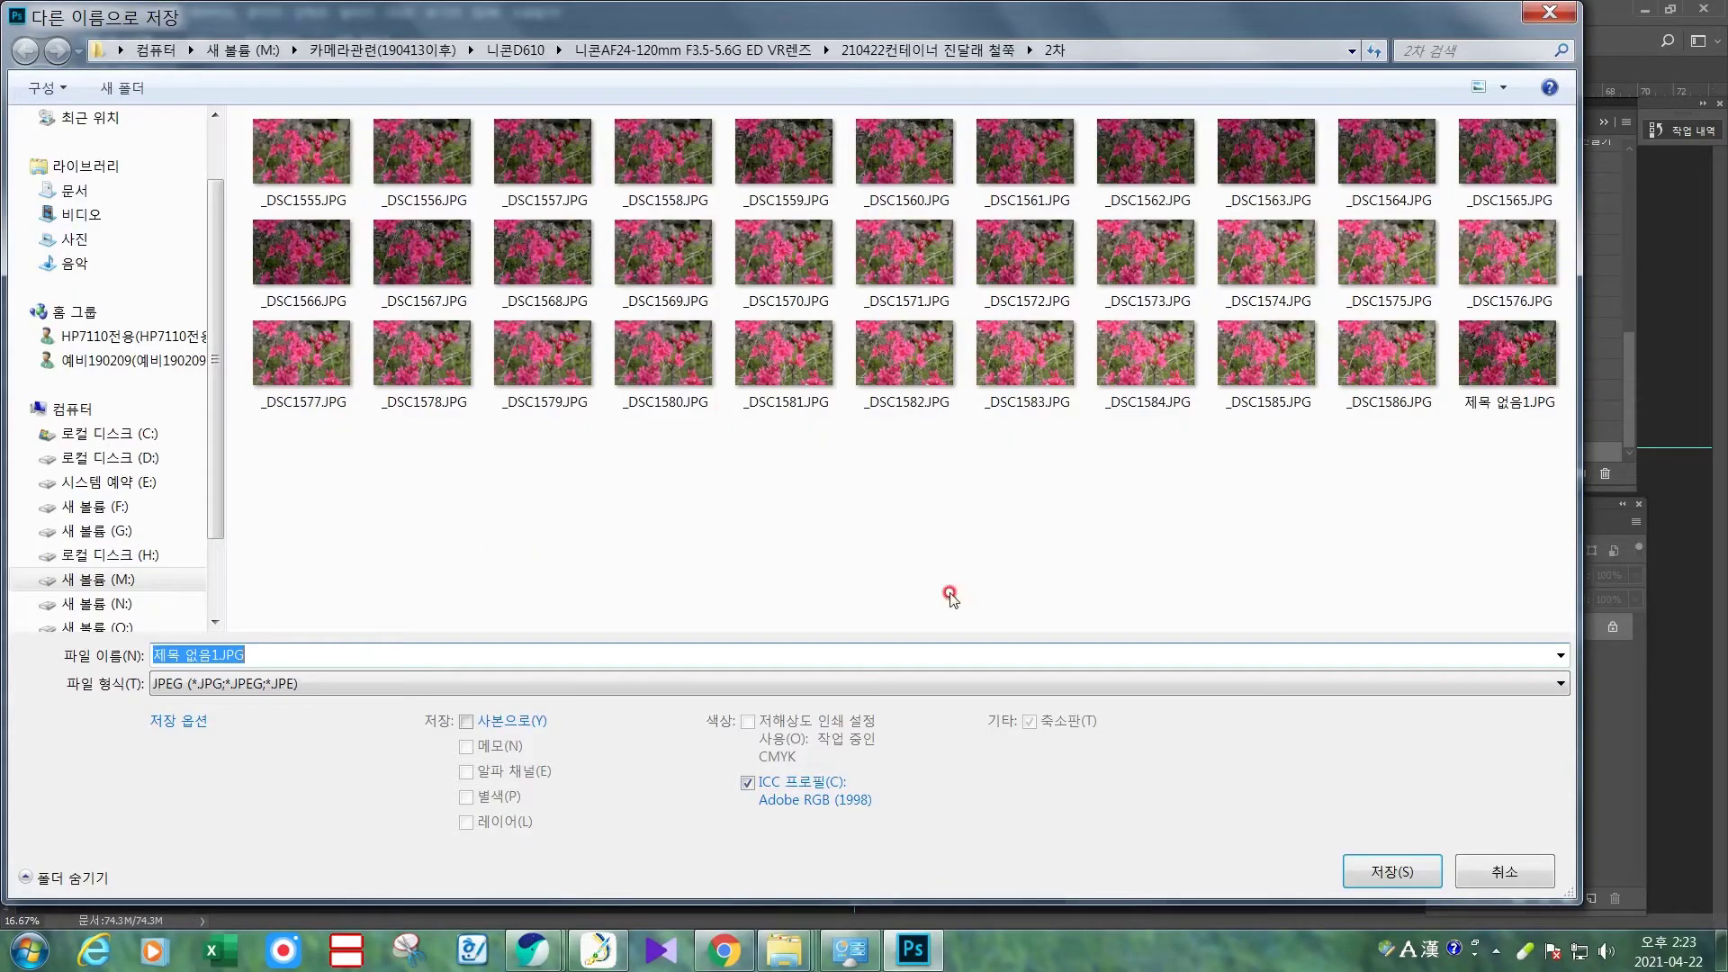
pyautogui.press('Return')
pyautogui.press('Return')
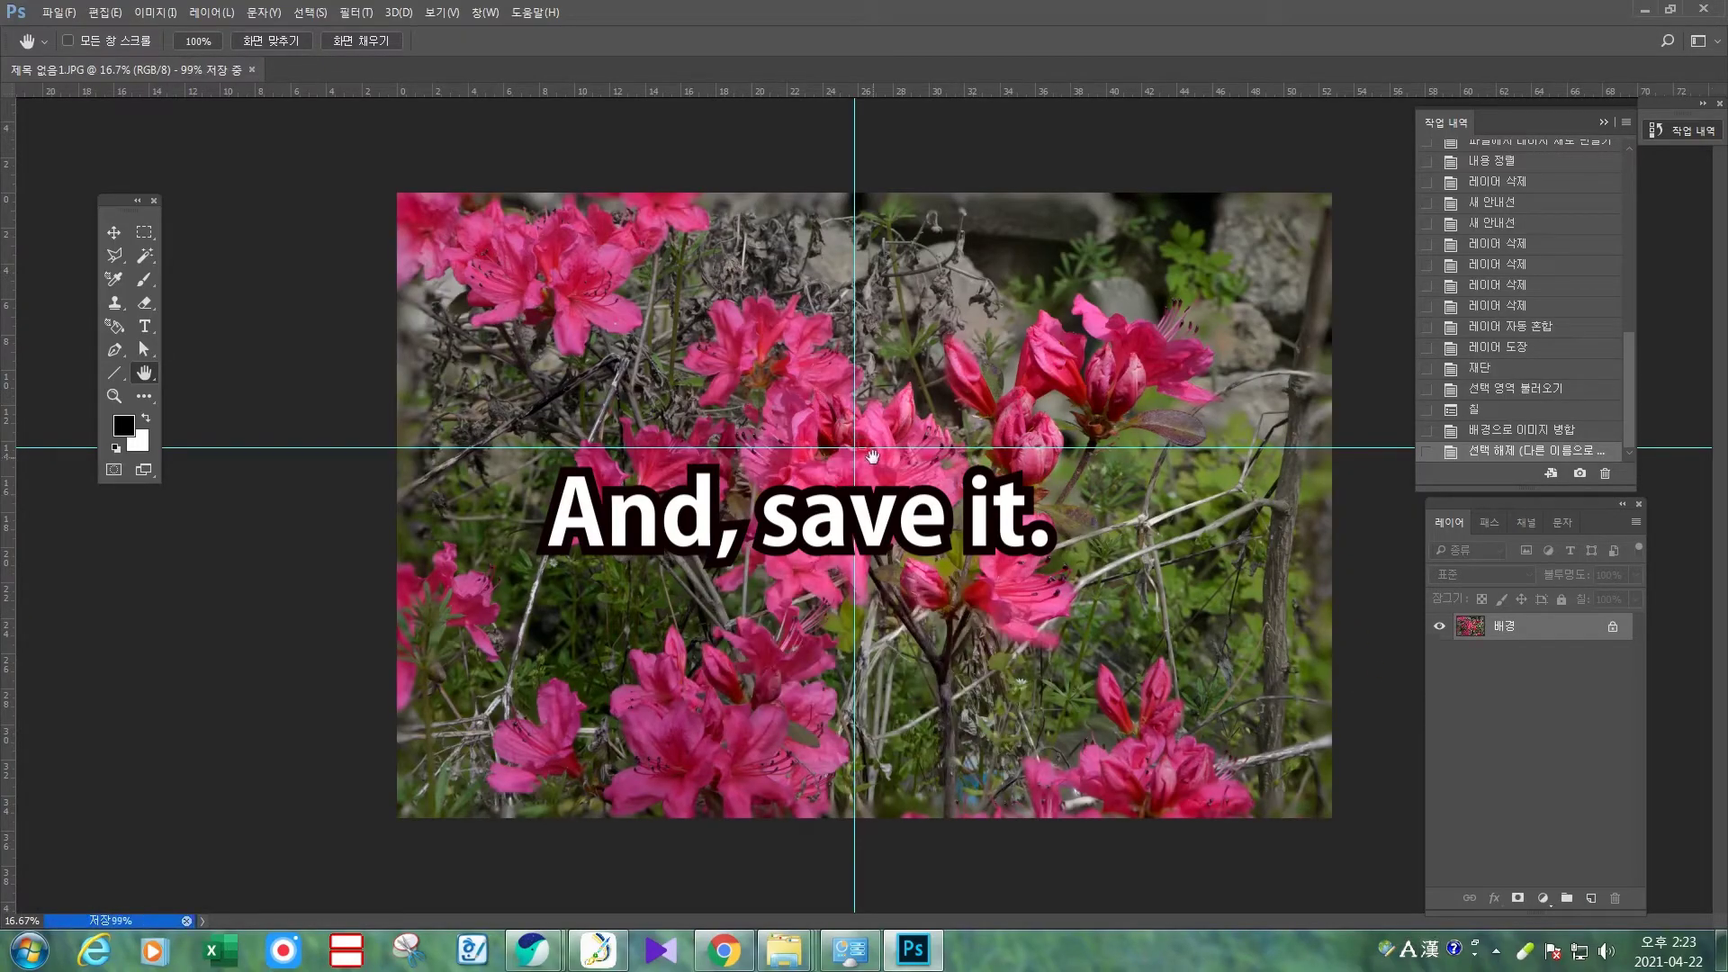
pyautogui.click(184, 69)
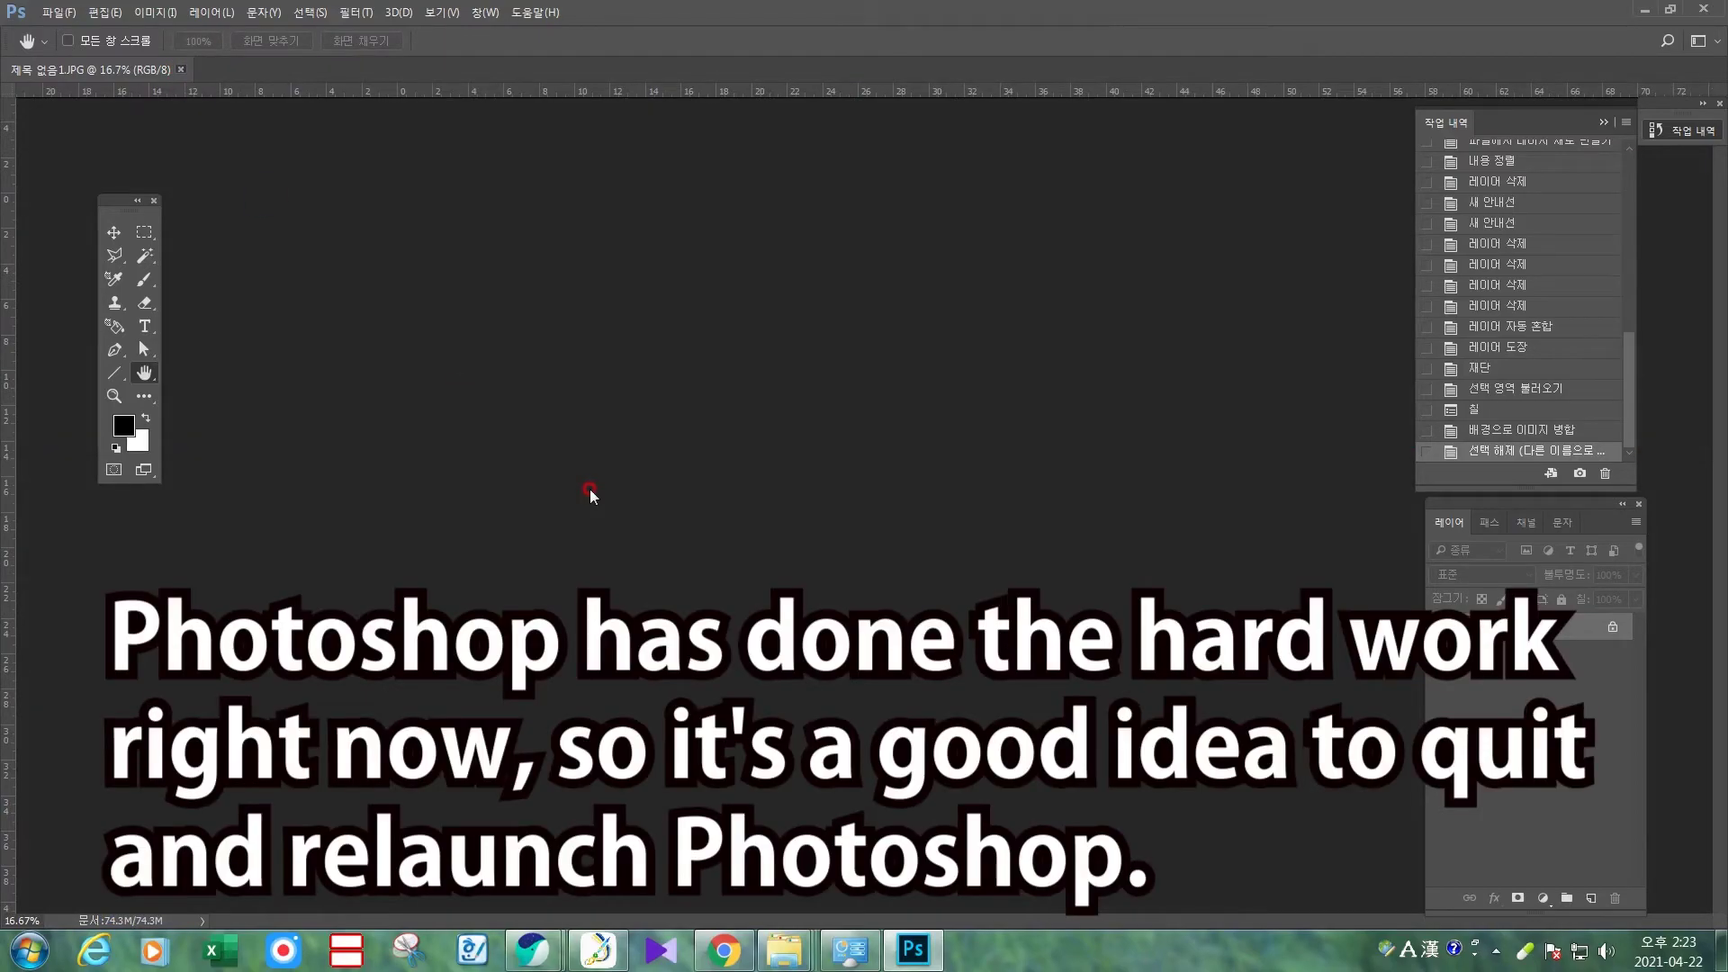
# Open the saved photo 제목 없음1.JPG from the 2차 folder and hide the guides.
pyautogui.doubleClick(590, 489)
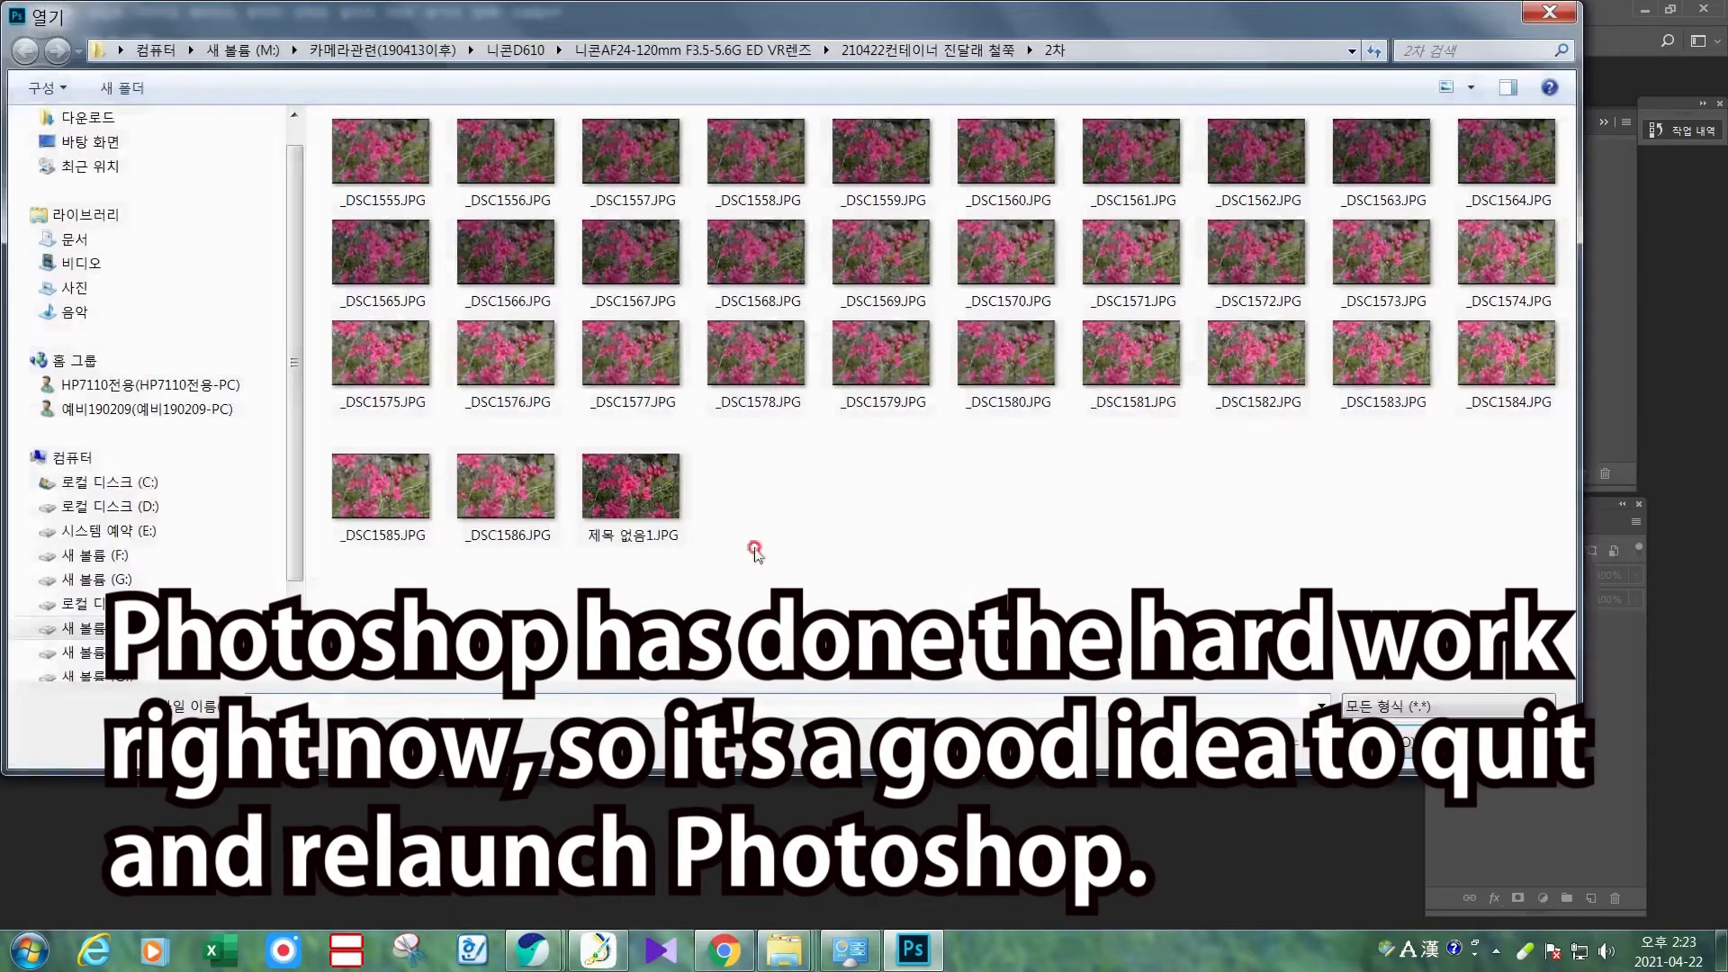
pyautogui.click(679, 541)
pyautogui.click(1351, 744)
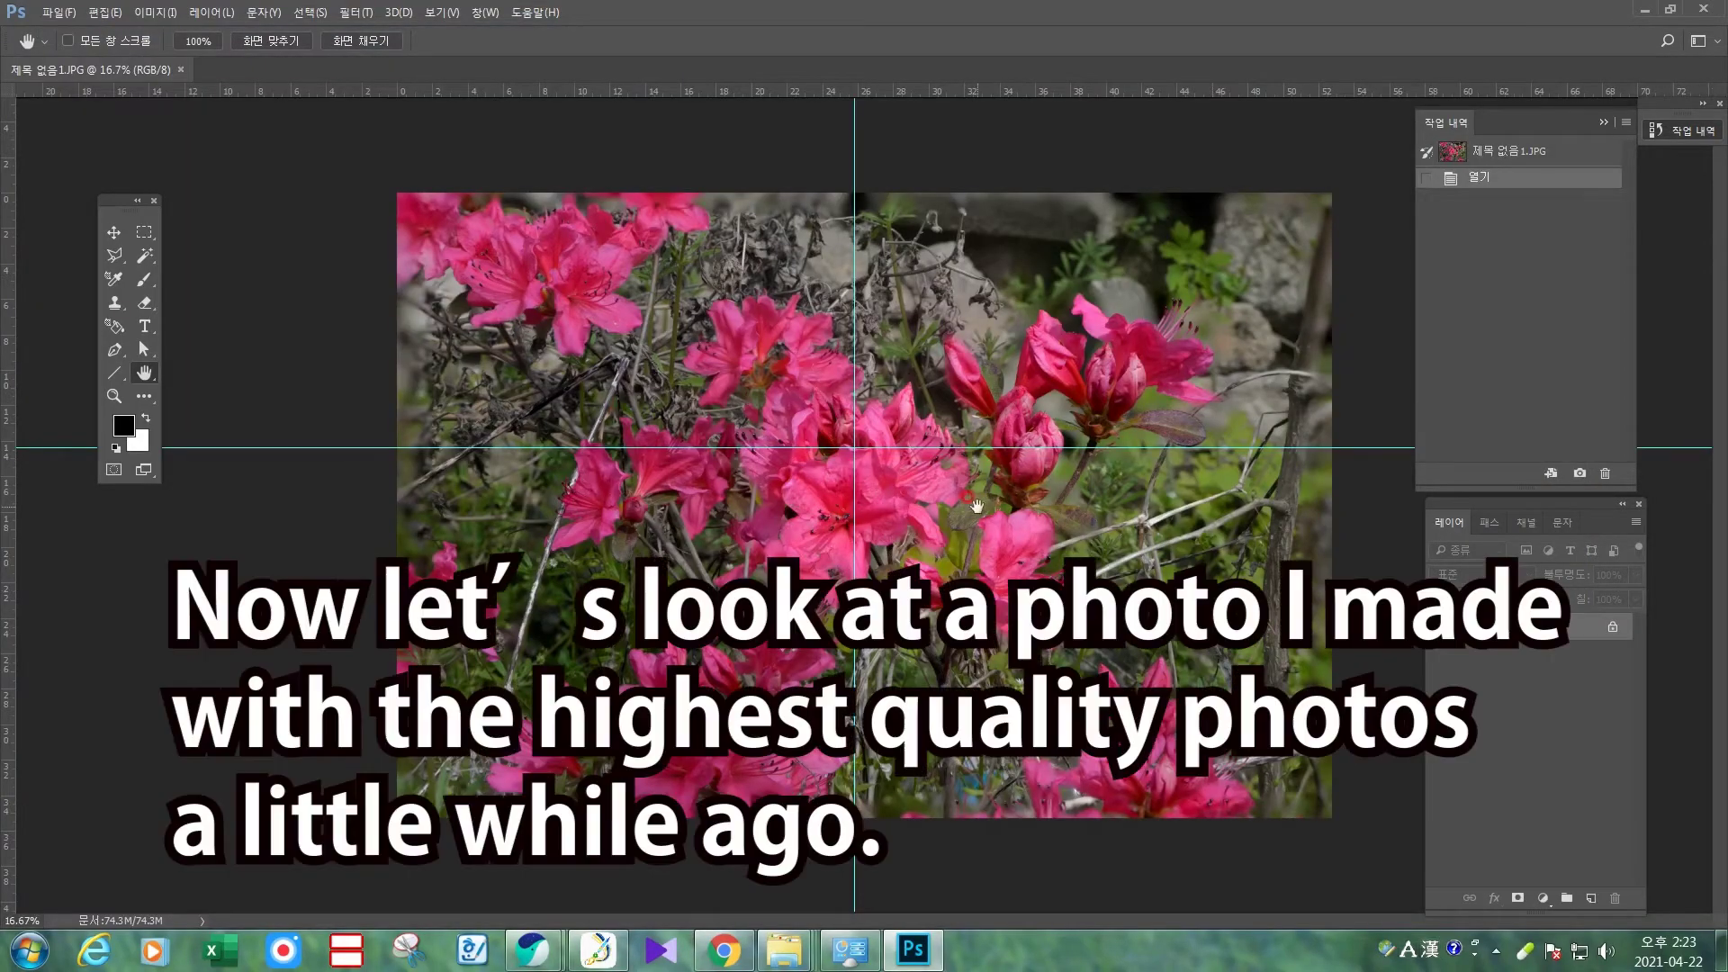
pyautogui.hotkey('ctrl', ';')
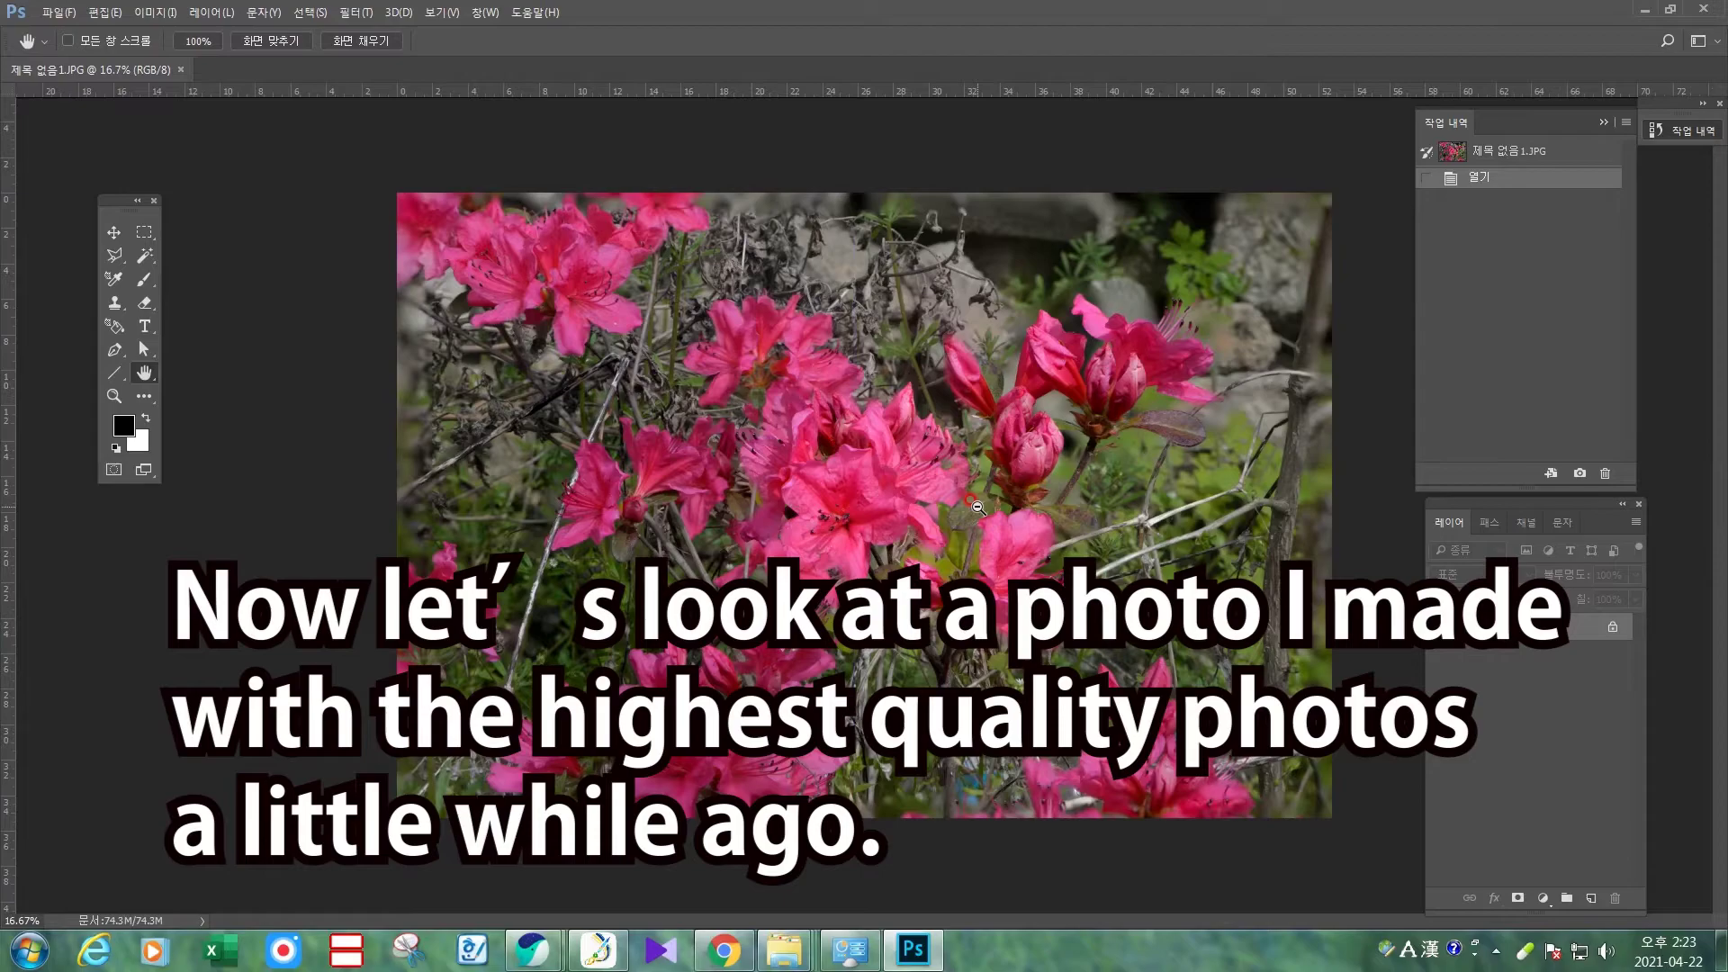
# Examine the sharpness of the flowers, buds and background branches across the stacked photo at 100% size.
pyautogui.hotkey('ctrl', 'alt', '0')
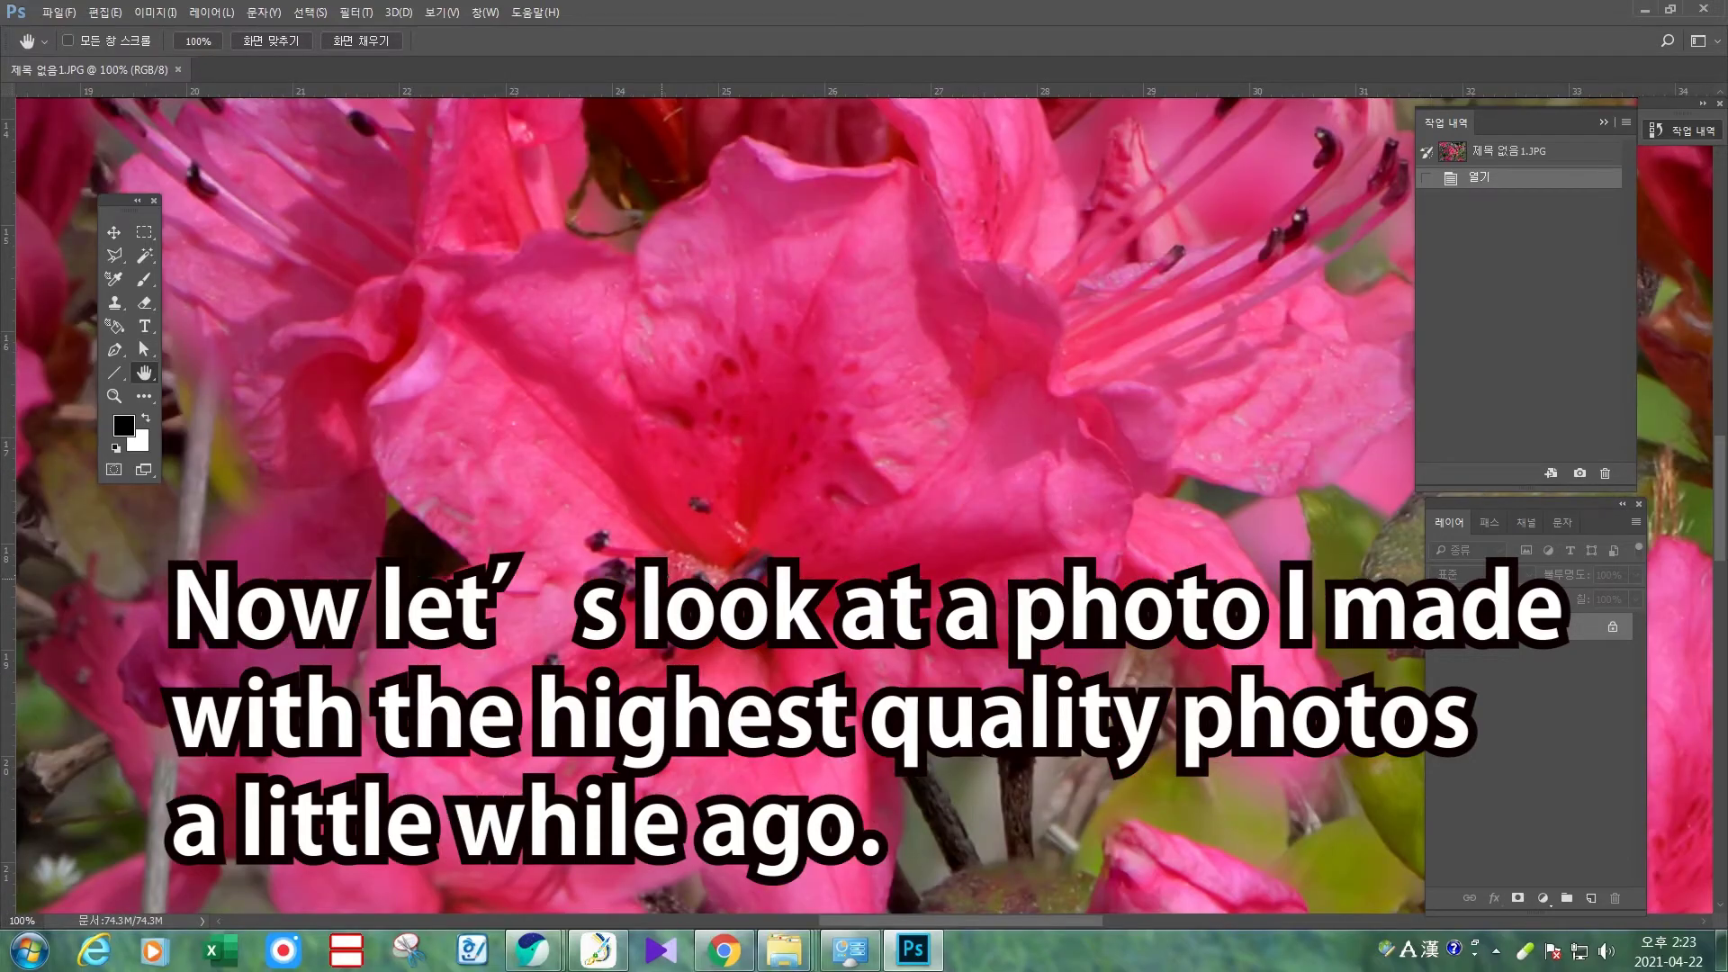
pyautogui.moveTo(829, 451); pyautogui.dragTo(899, 490)
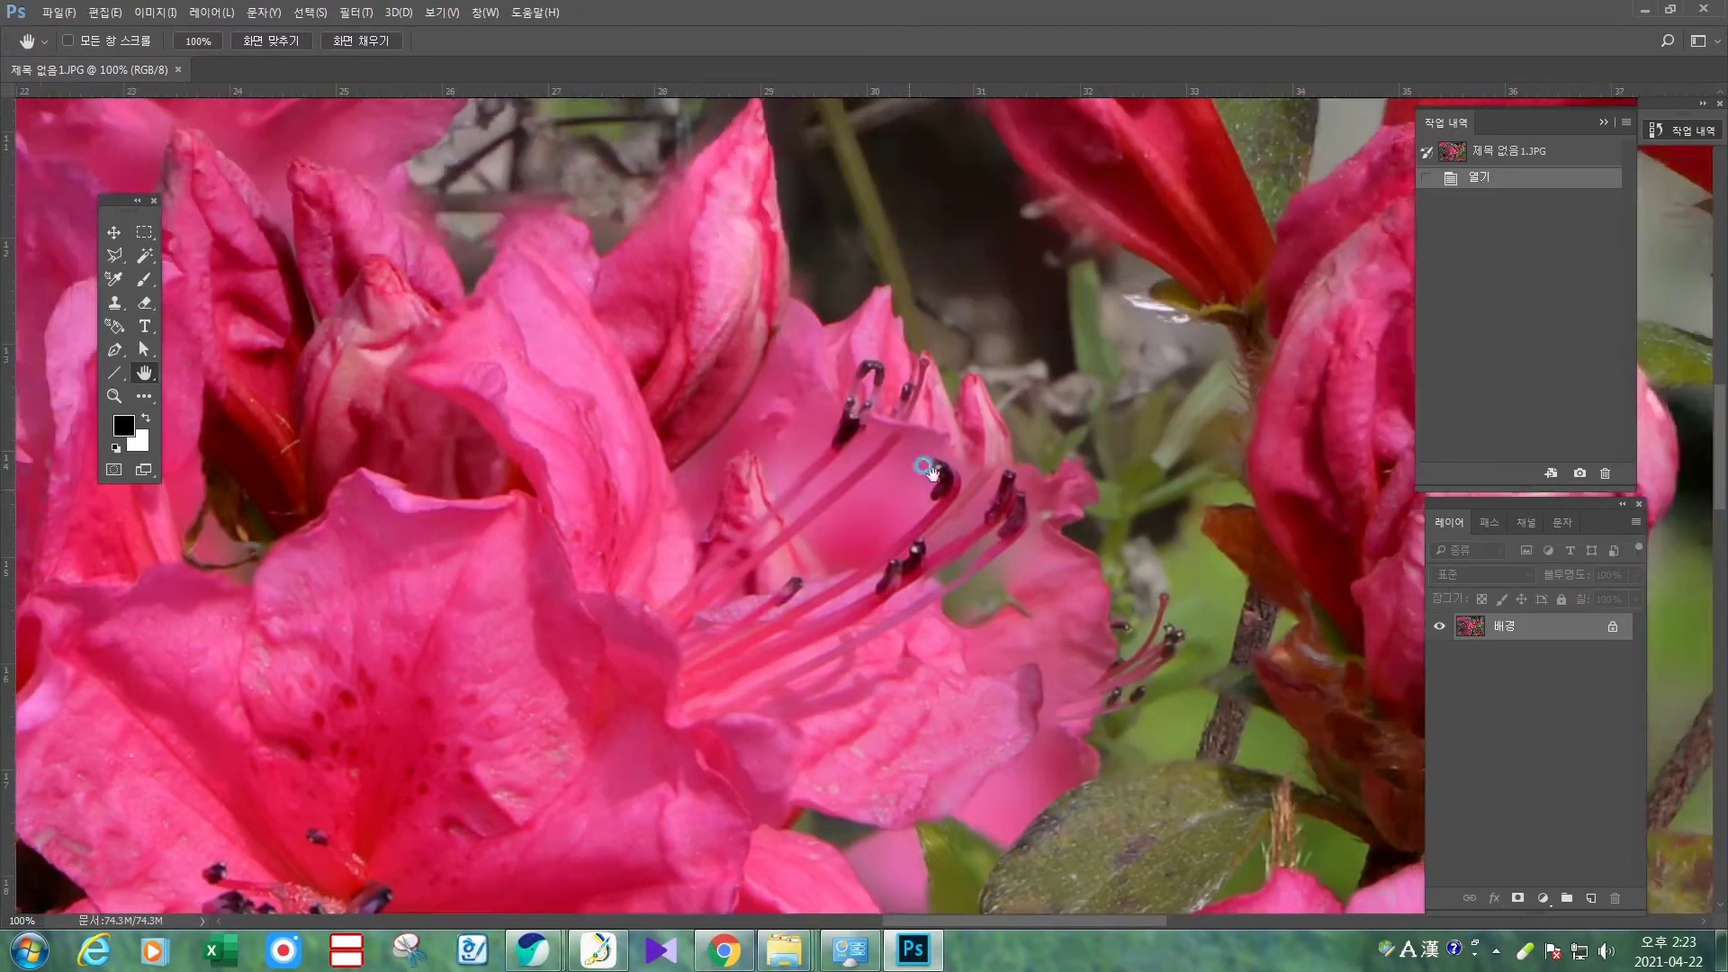
pyautogui.moveTo(1185, 351); pyautogui.dragTo(712, 497)
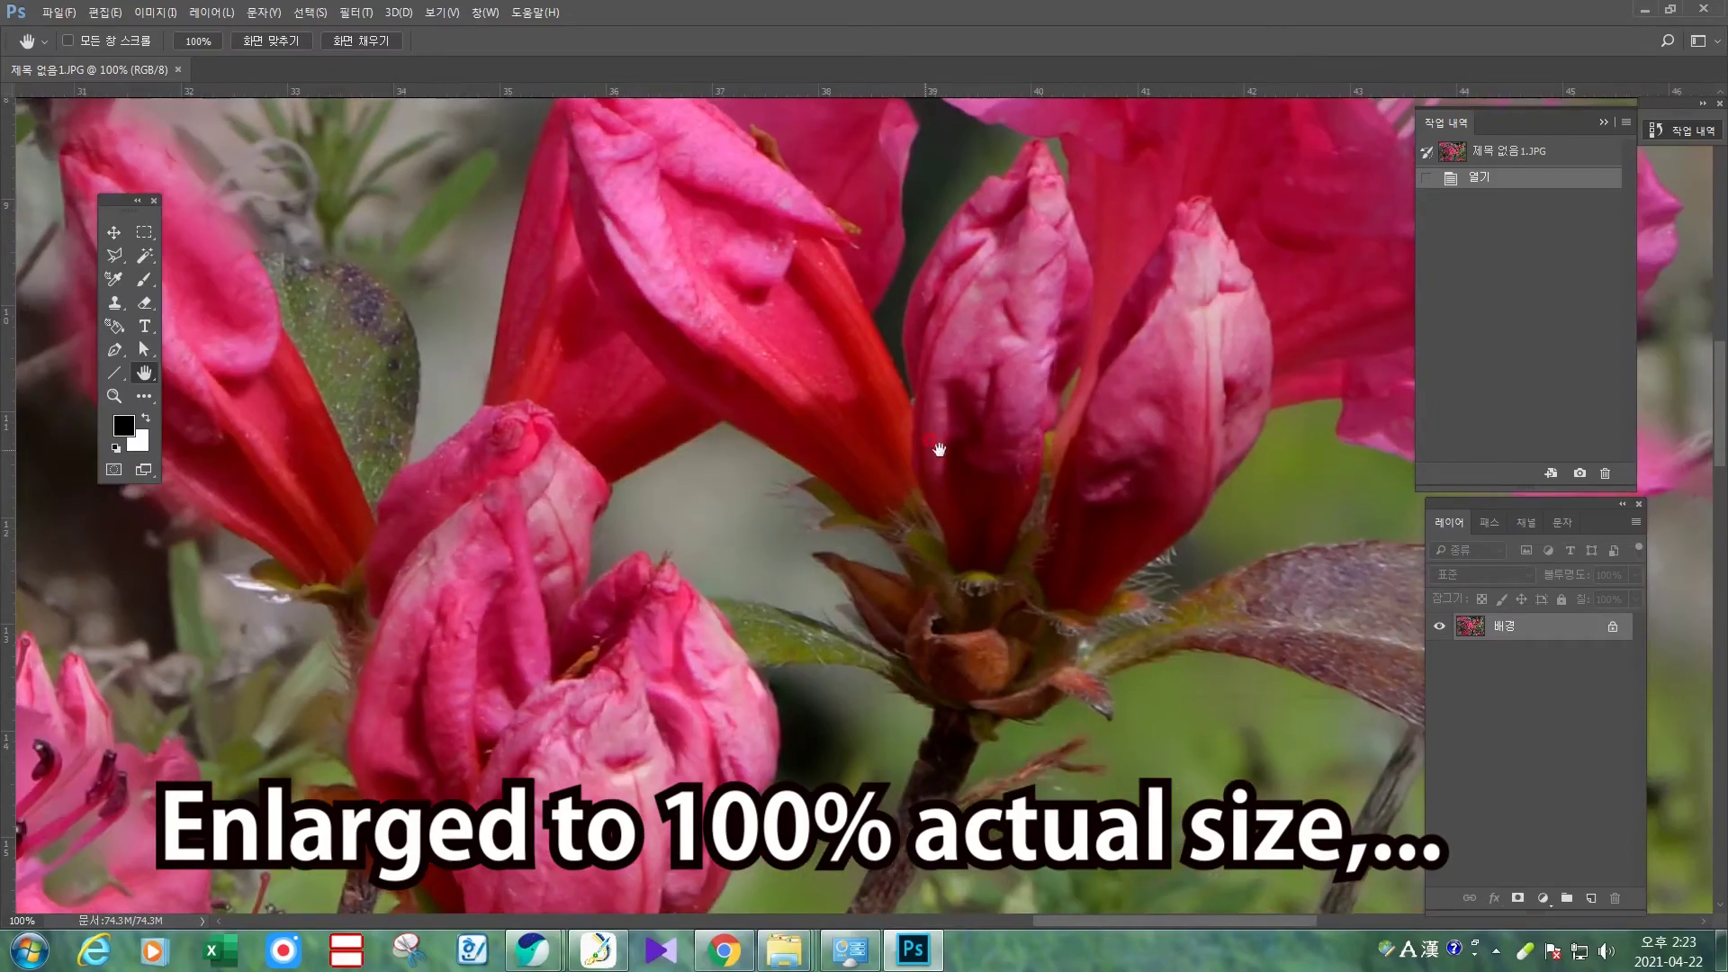
pyautogui.moveTo(1146, 301); pyautogui.dragTo(737, 764)
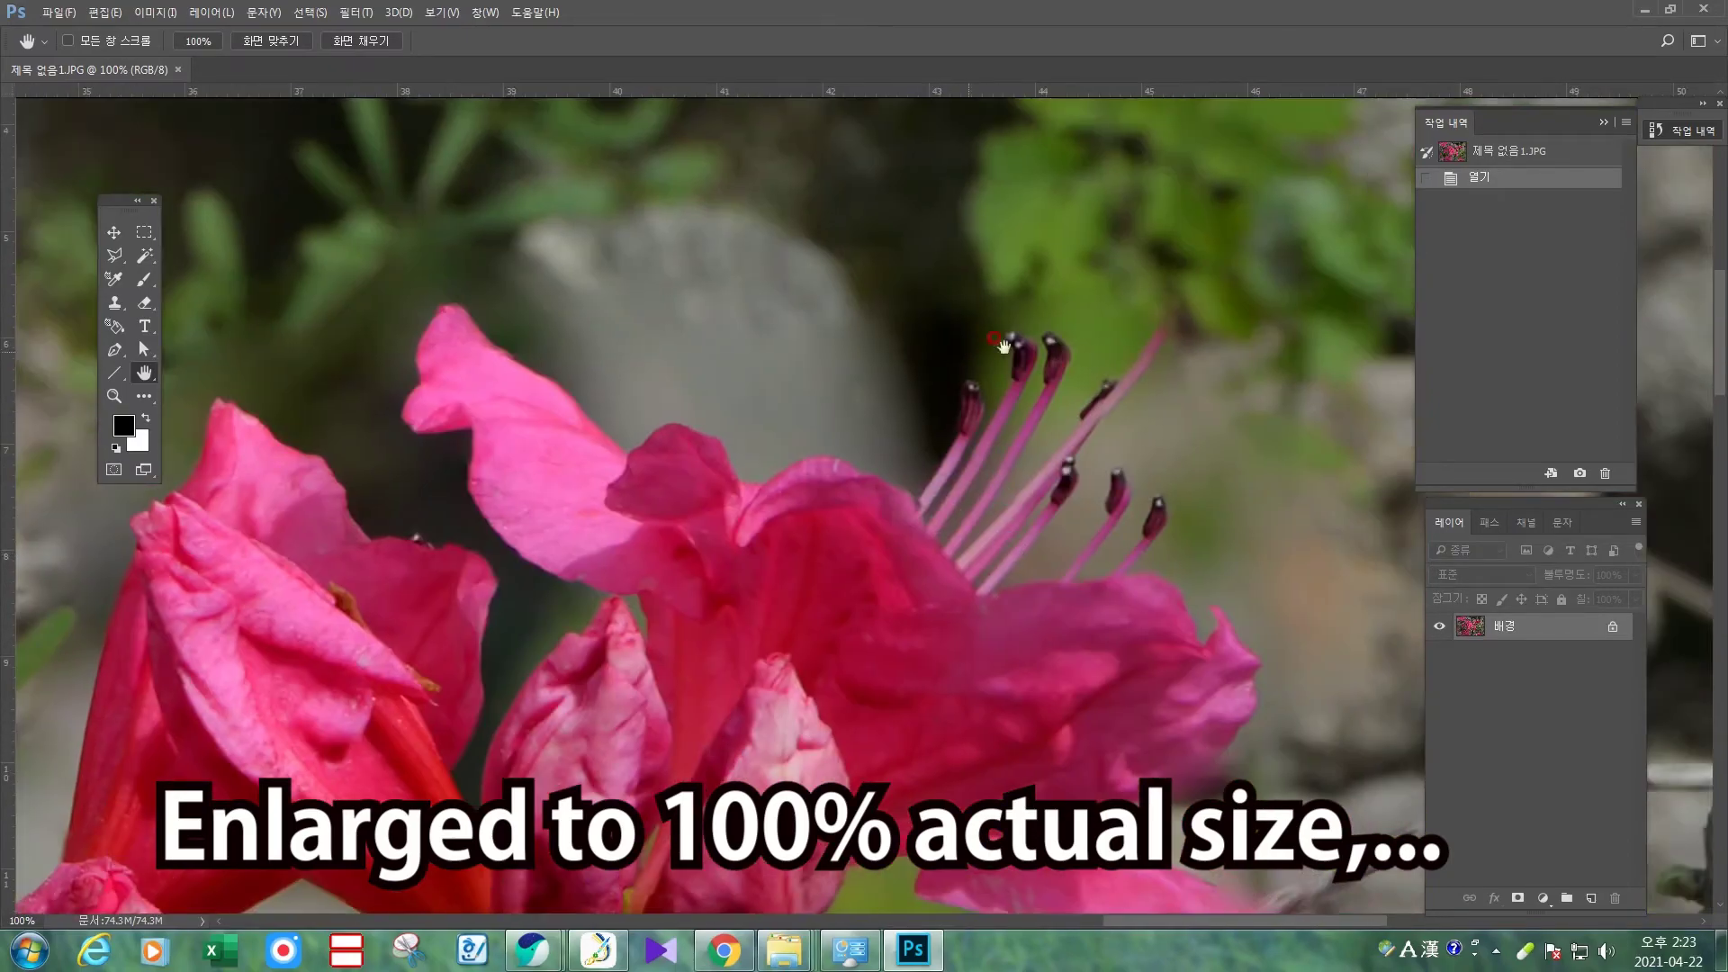
pyautogui.moveTo(1125, 437); pyautogui.dragTo(559, 807)
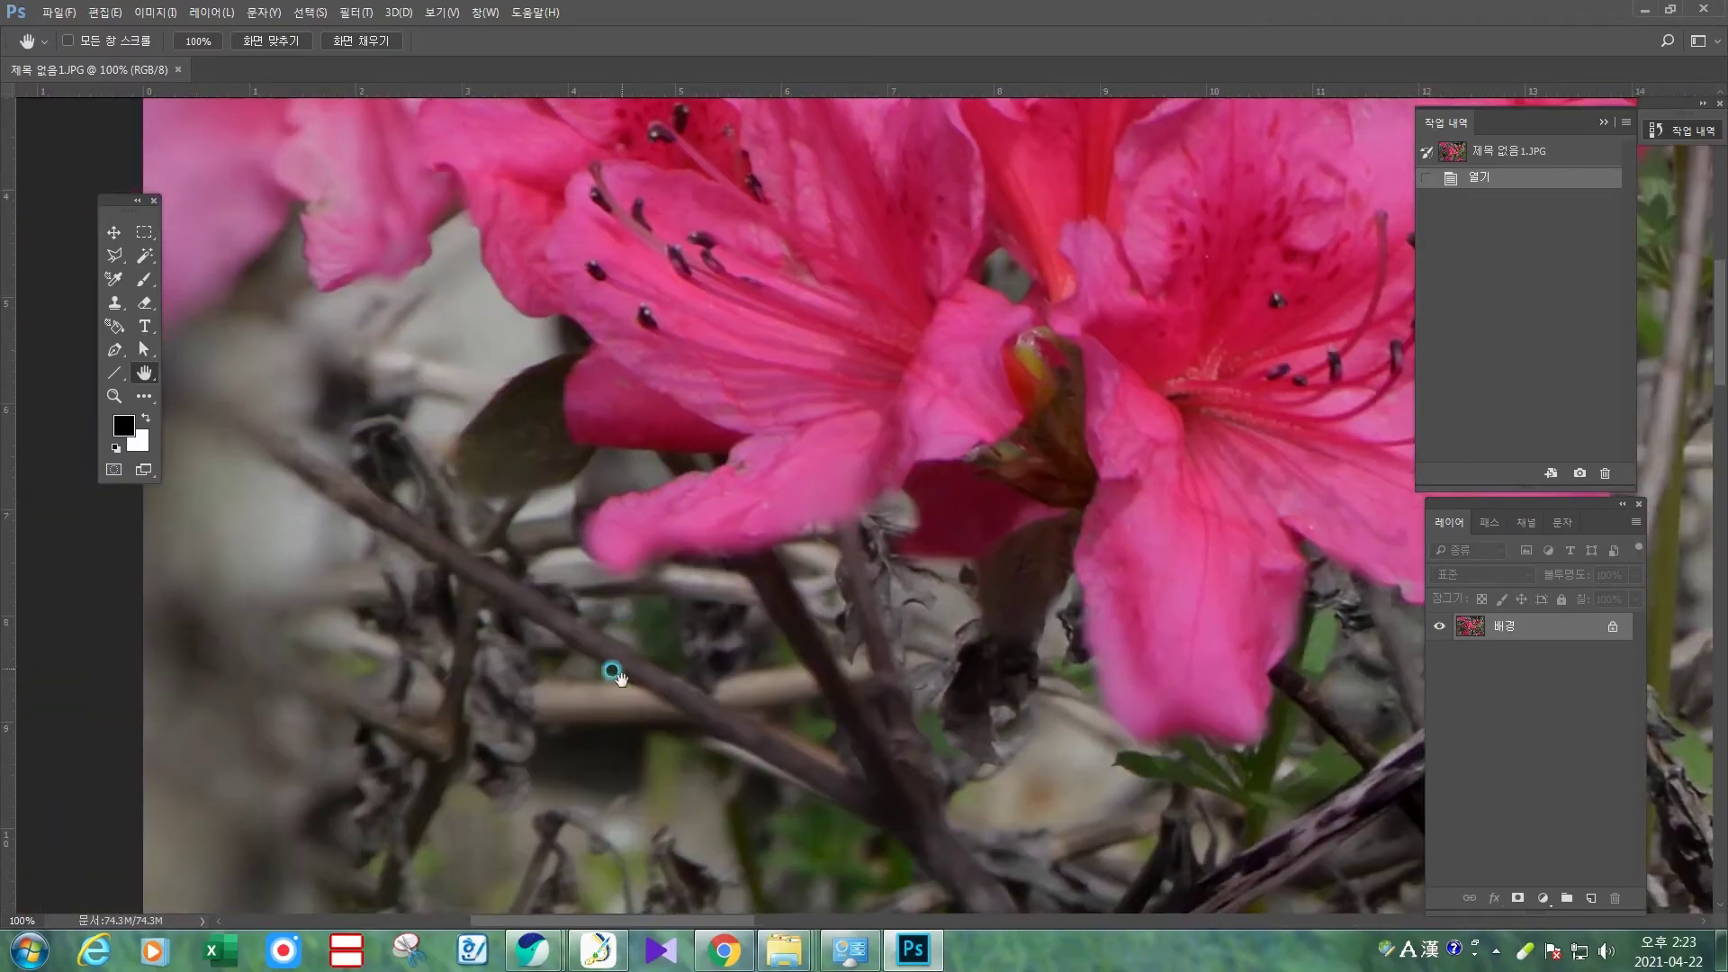
pyautogui.moveTo(612, 673); pyautogui.dragTo(656, 282)
pyautogui.moveTo(706, 771); pyautogui.dragTo(663, 347)
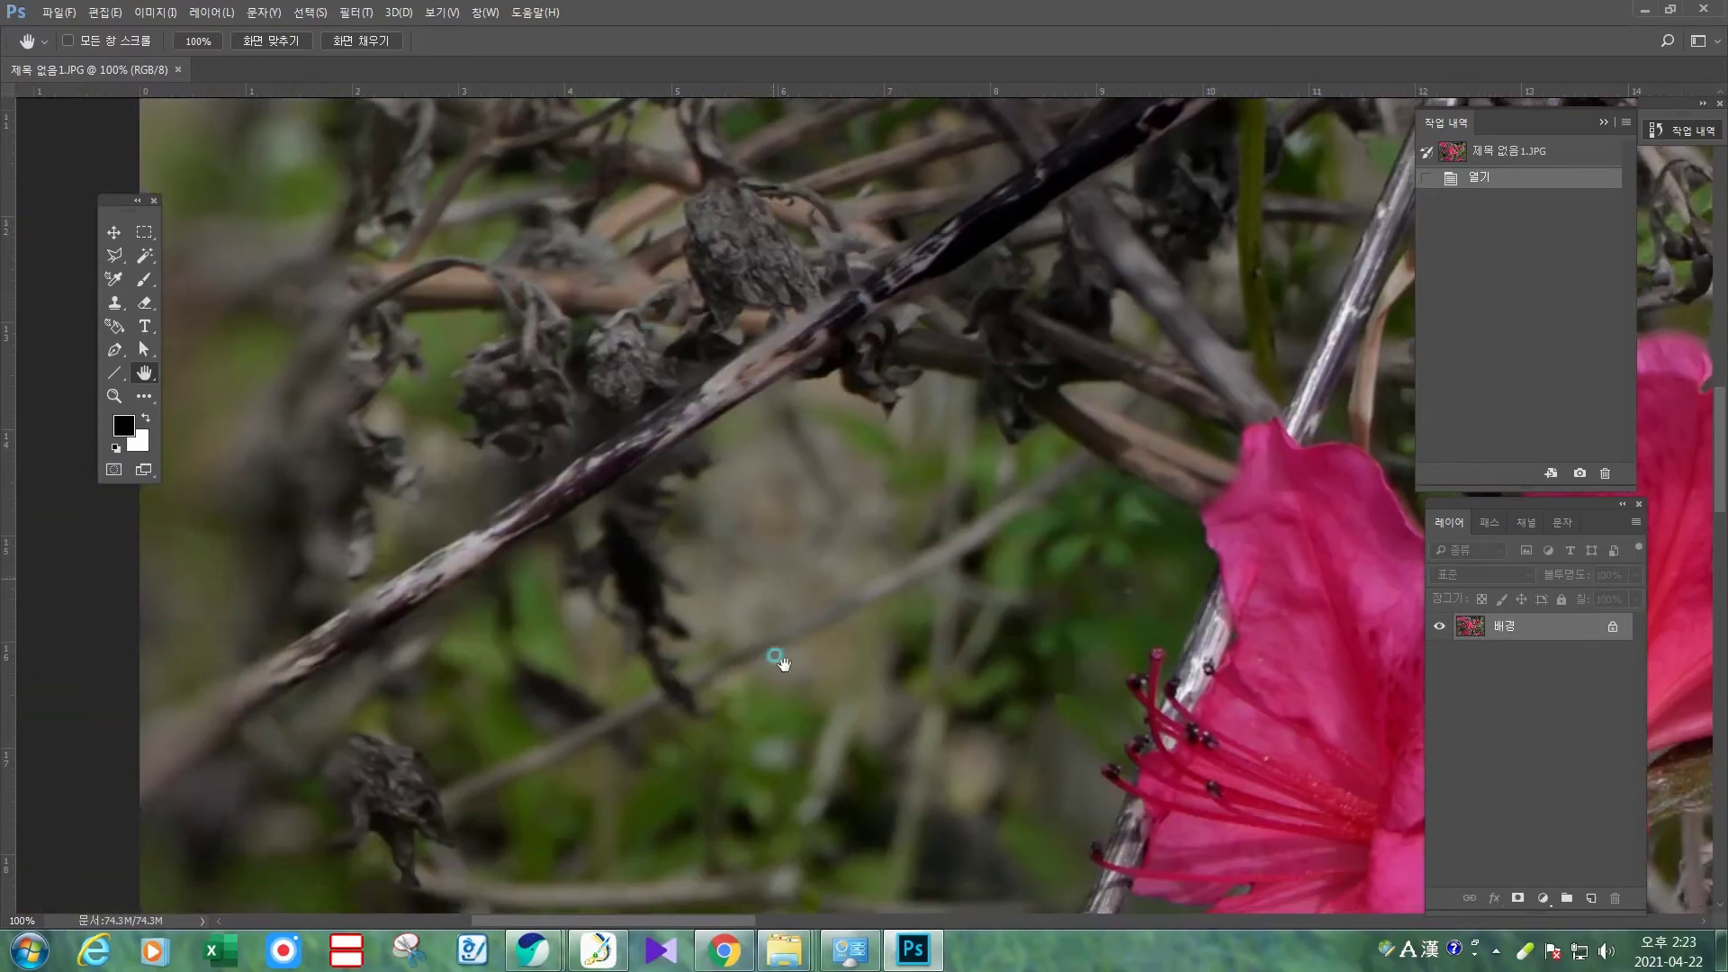
pyautogui.moveTo(747, 595); pyautogui.dragTo(1106, 526)
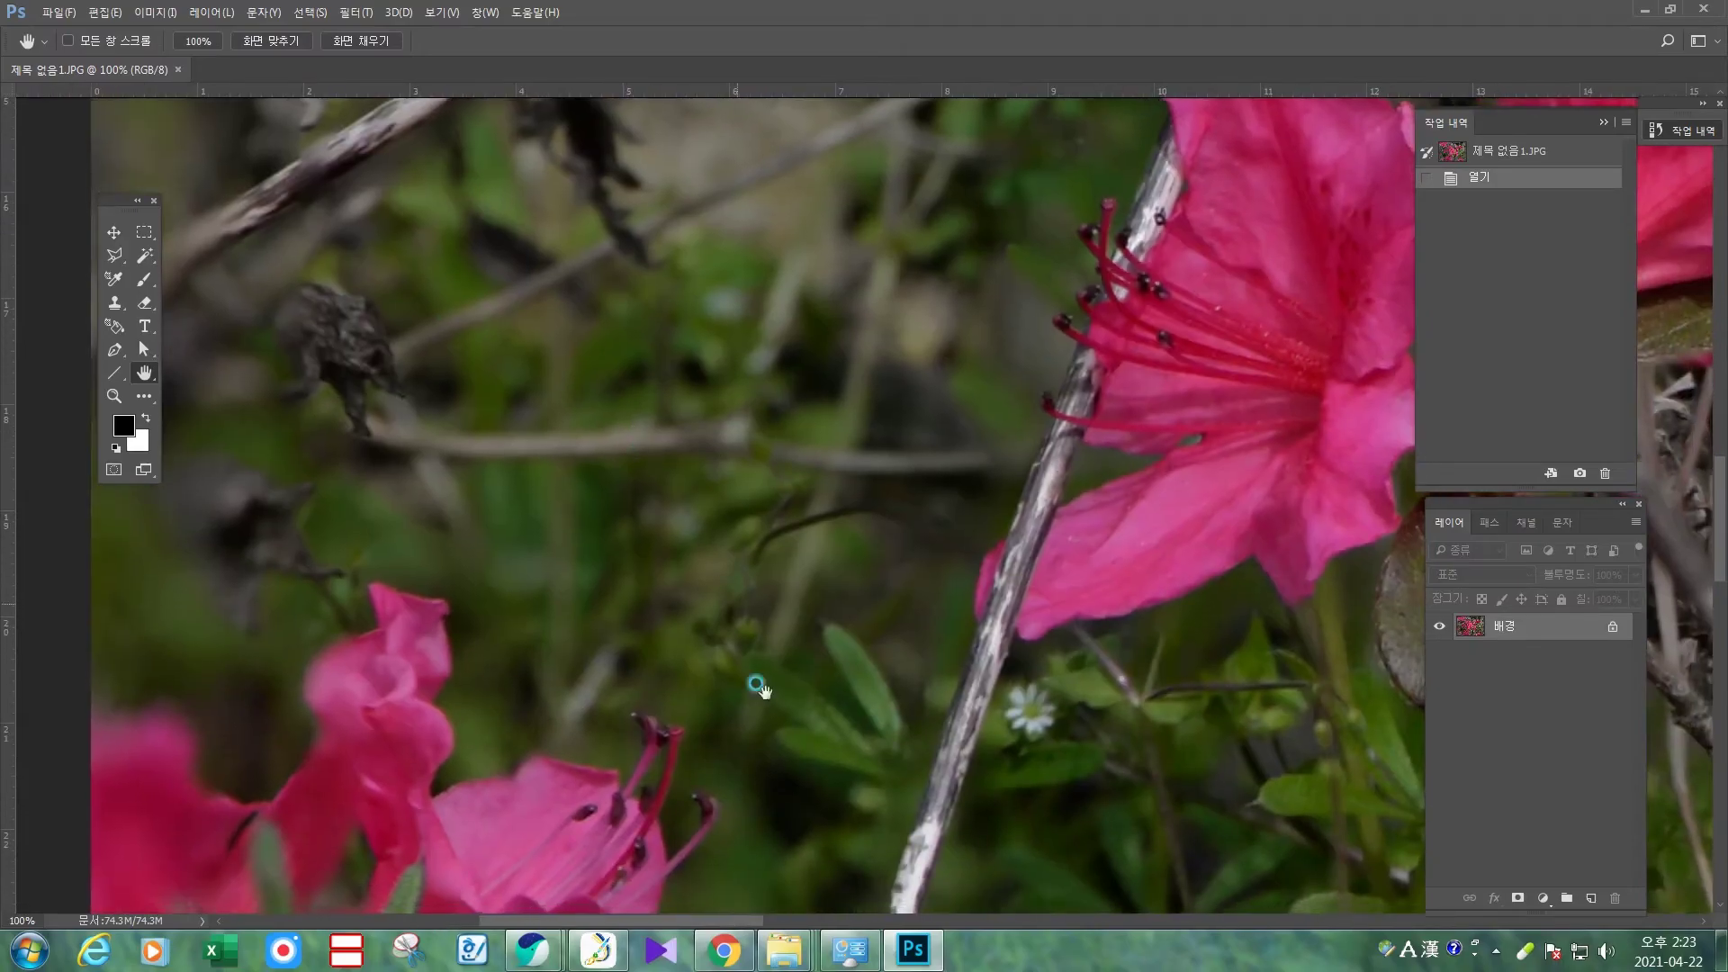
# Examine the sharpness of the flowers and branches down to the photo's lower edge at full size, and fit the whole photo on screen.
pyautogui.scroll(-3, 825, 447)
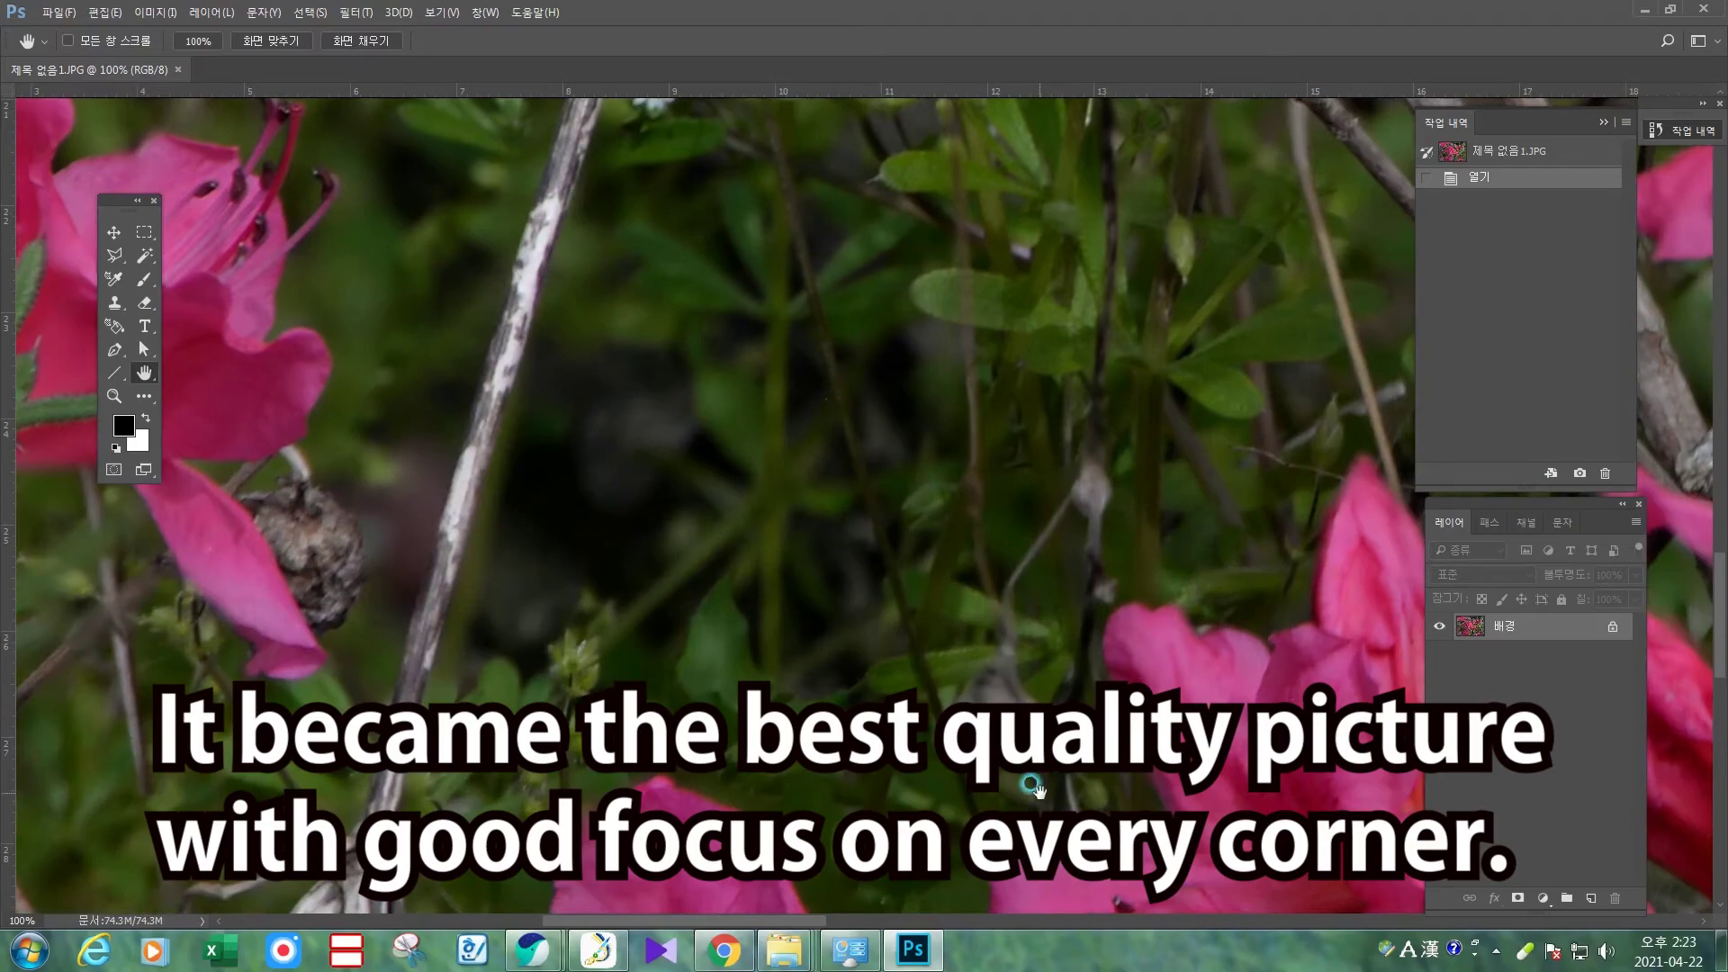
pyautogui.moveTo(1031, 788); pyautogui.dragTo(984, 462)
pyautogui.moveTo(1170, 684); pyautogui.dragTo(1158, 413)
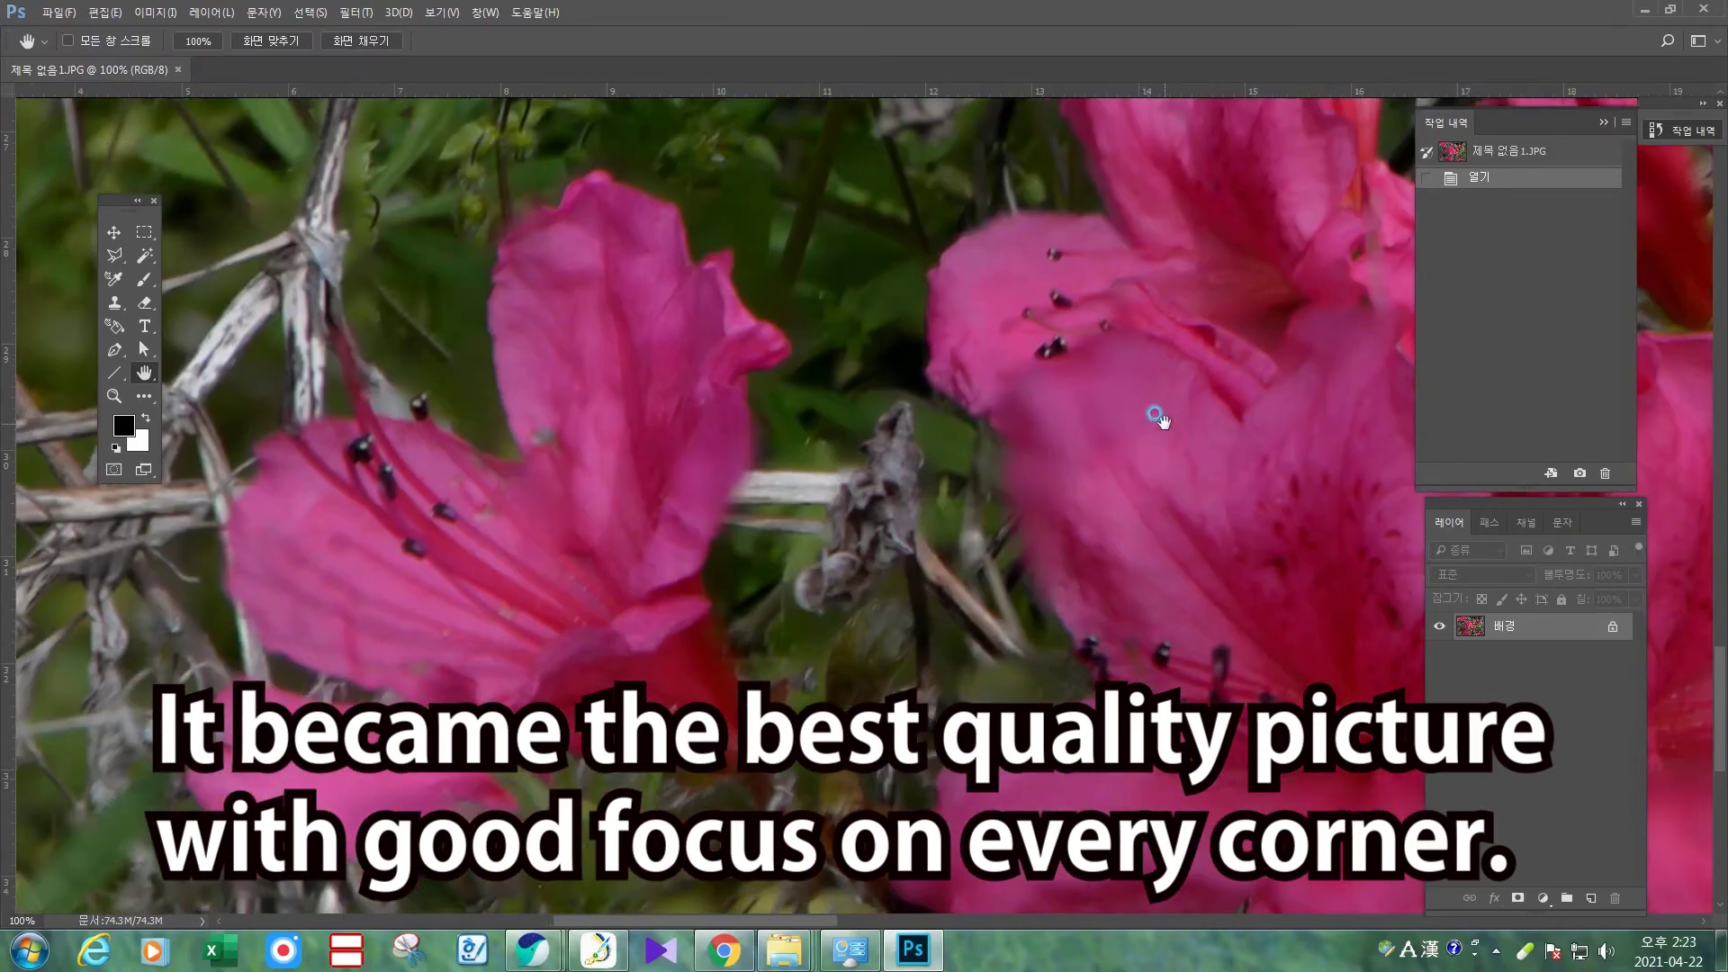
pyautogui.moveTo(1276, 627); pyautogui.dragTo(748, 424)
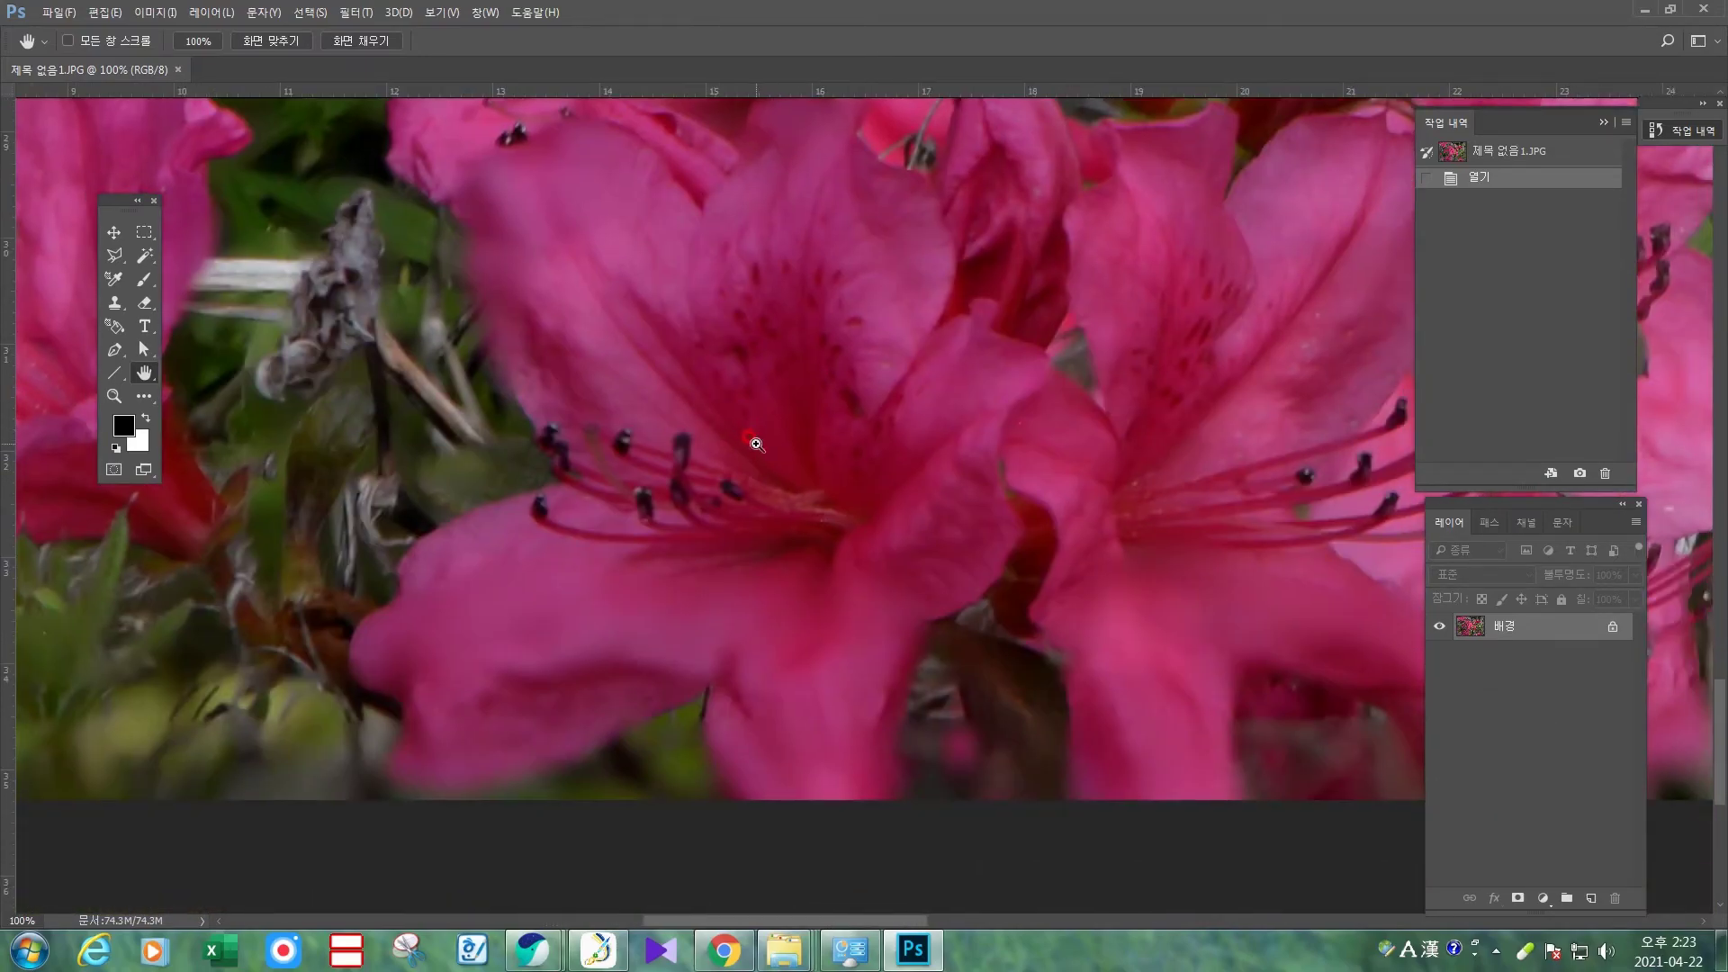
pyautogui.hotkey('ctrl', '0')
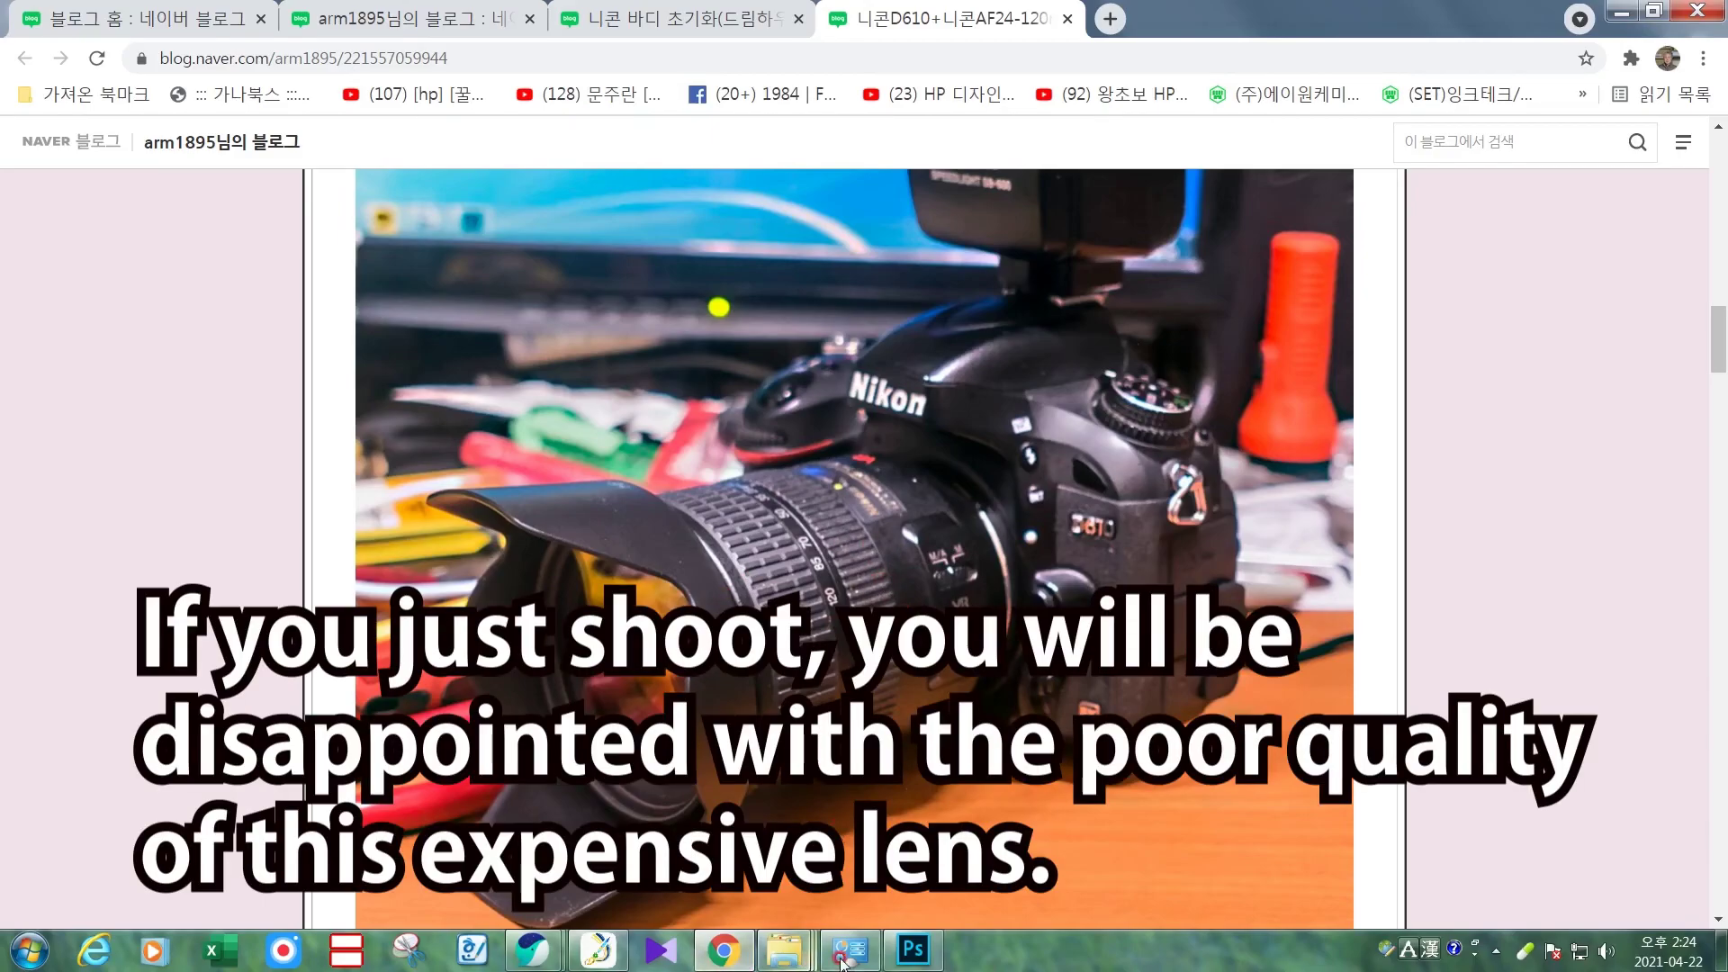
# Switch to Photoshop to view the whole stacked azalea photo, and return to the Nikon D610 lens blog post in Chrome.
pyautogui.click(914, 950)
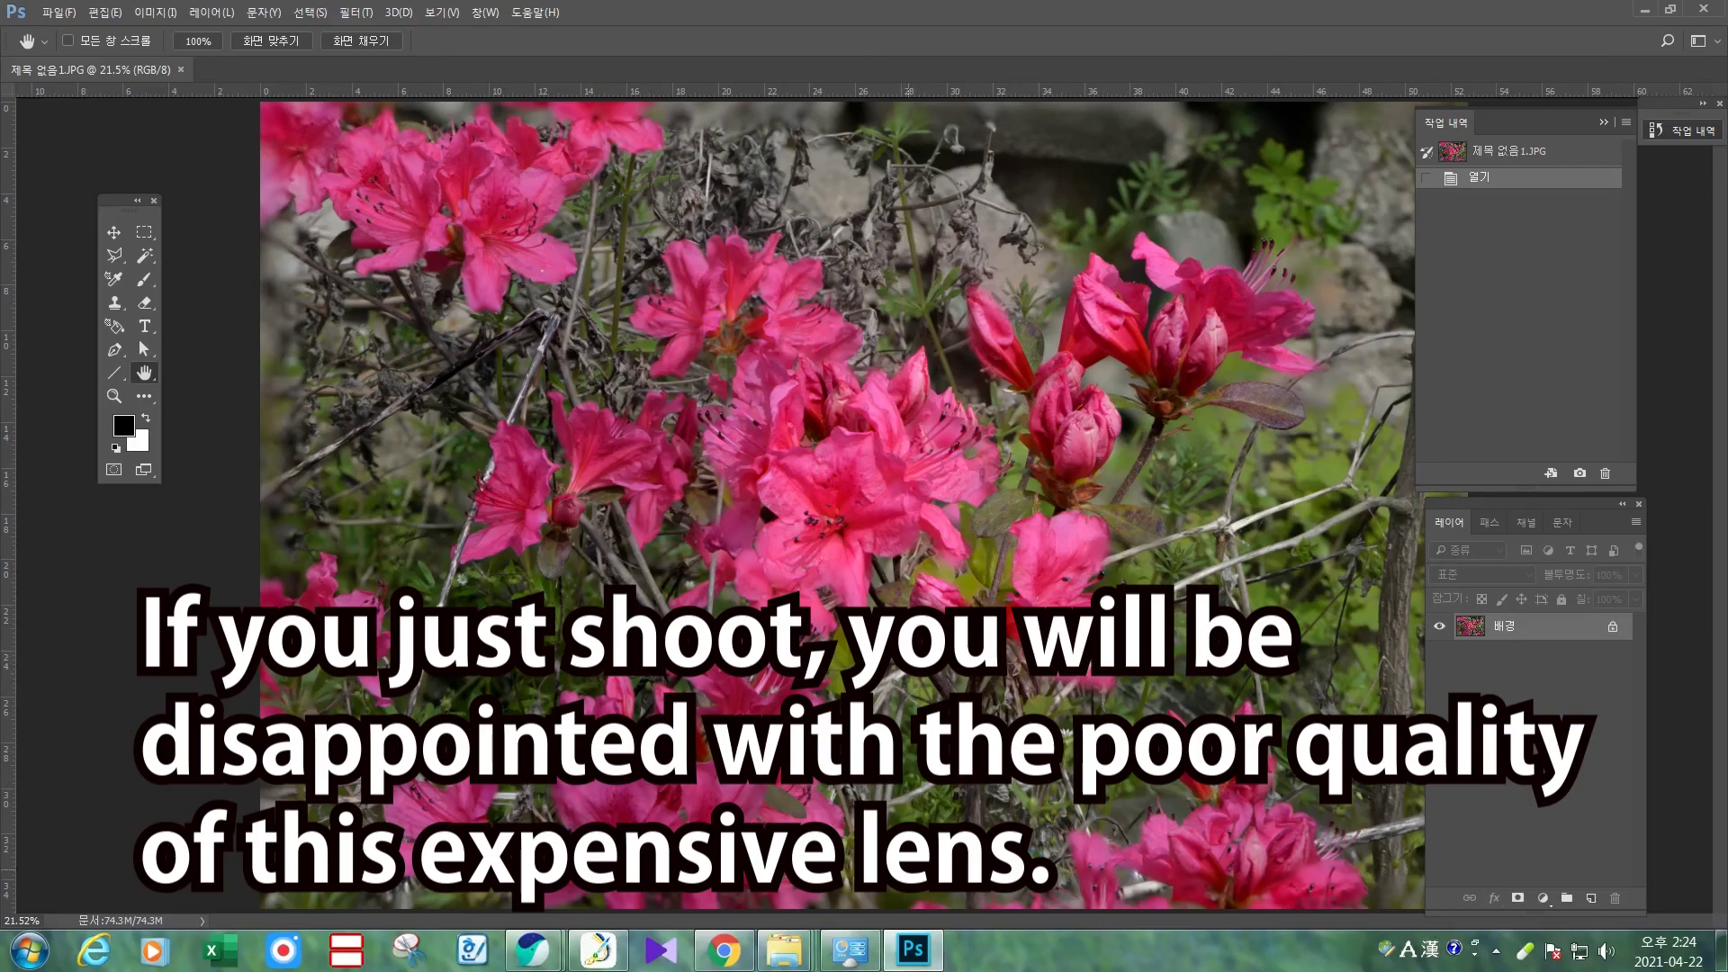
pyautogui.click(913, 950)
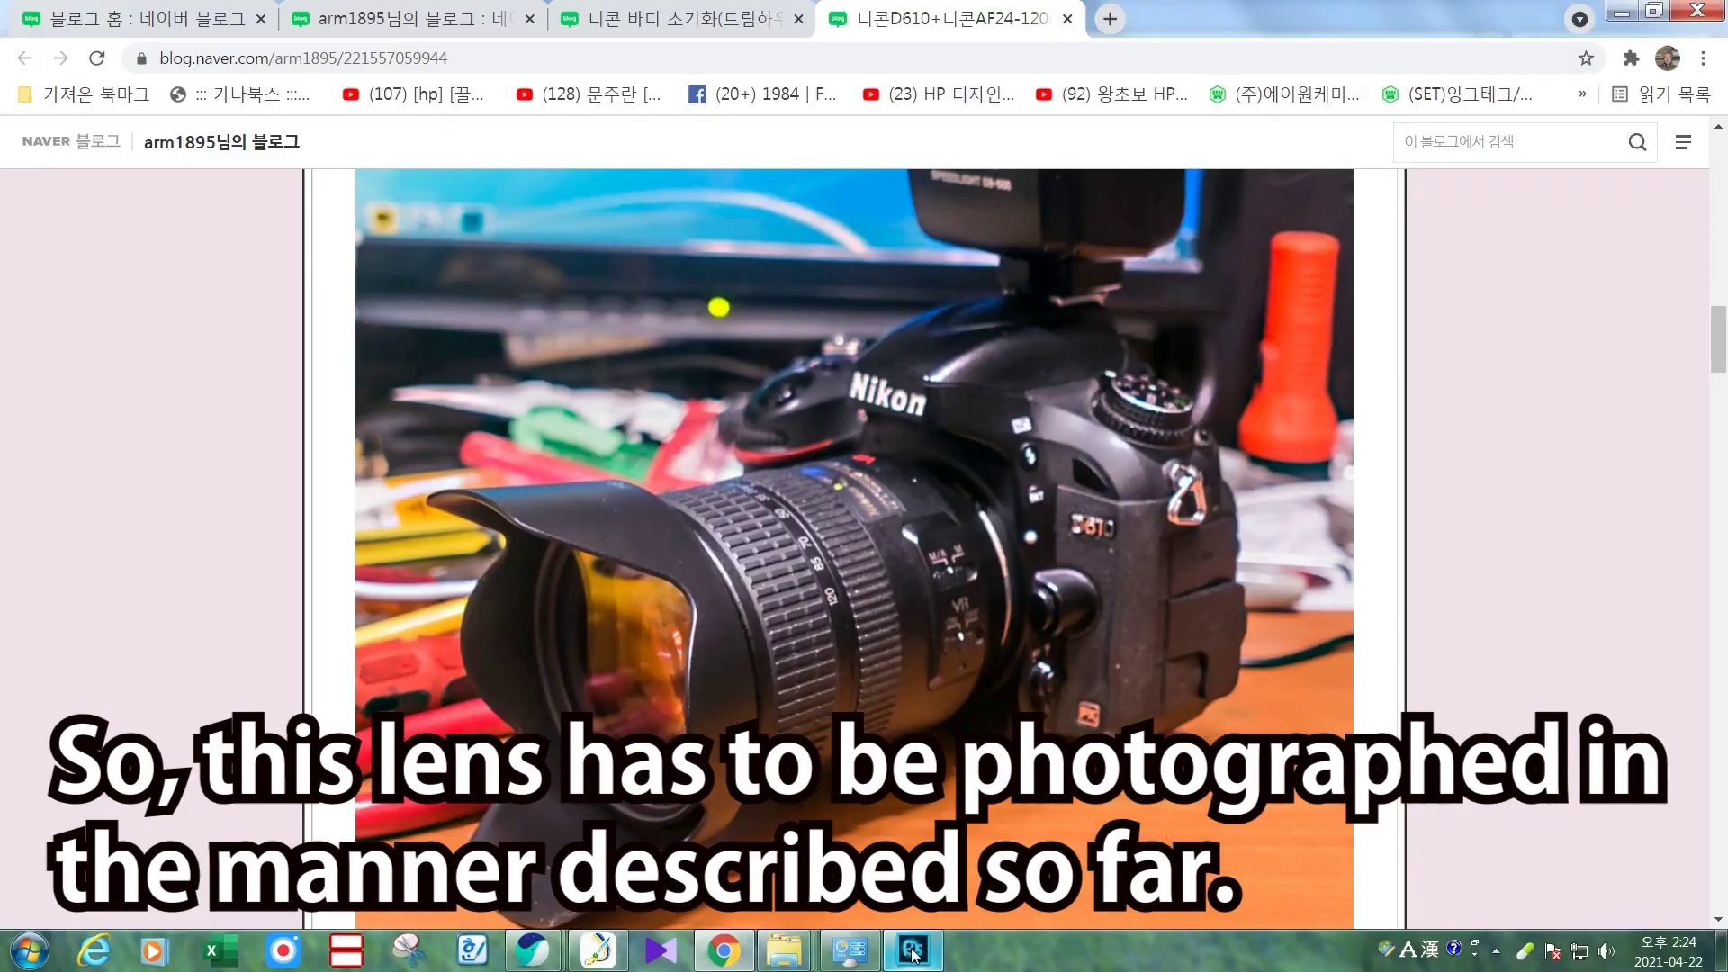